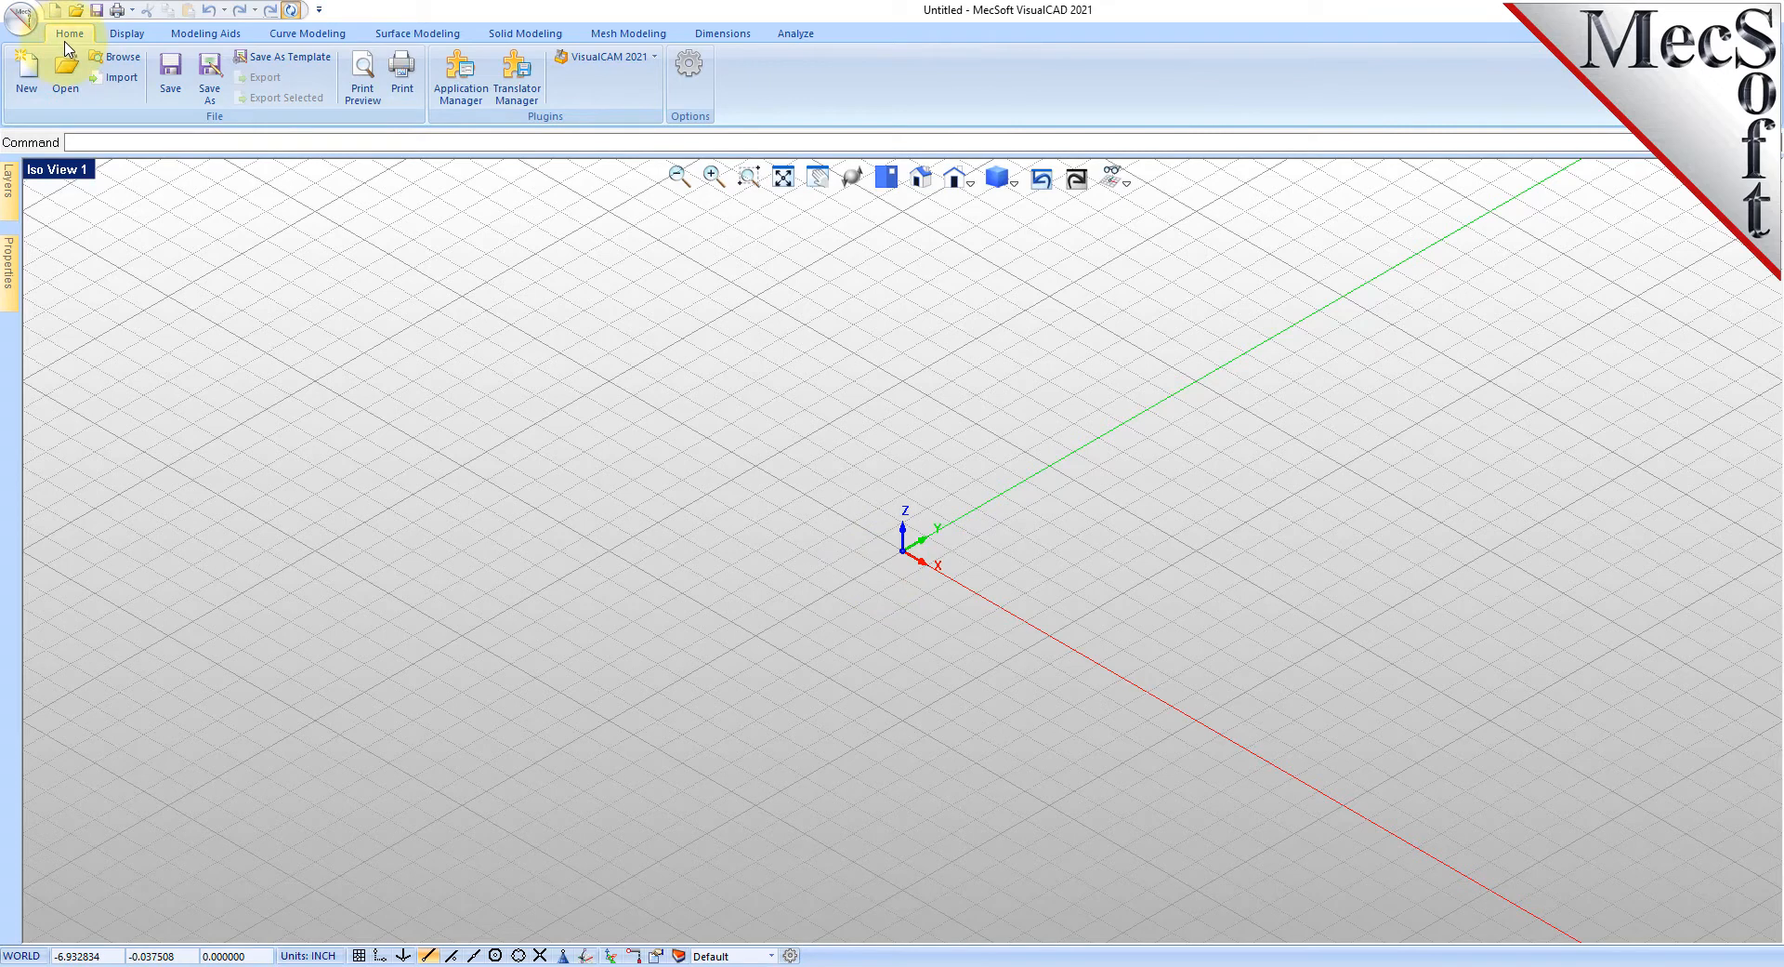
- Load the VisualCAM ART module and narrow its browser pane
{"action": "left_click", "coordinate": [655, 58]}
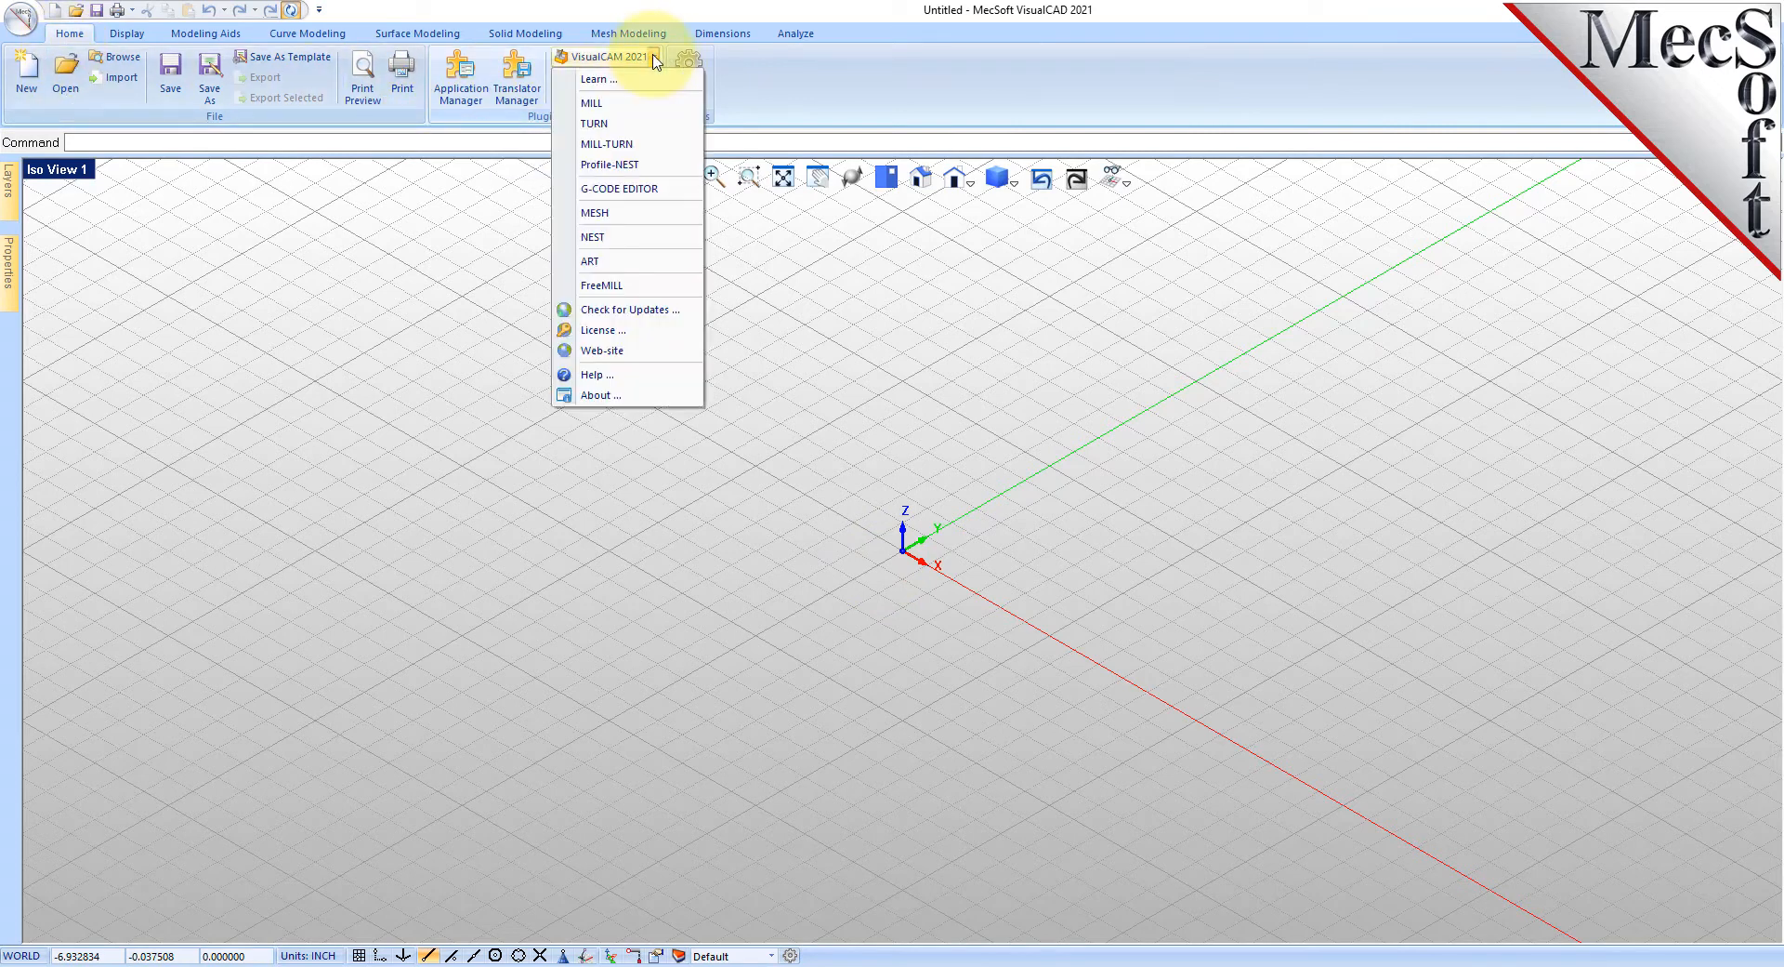
{"action": "left_click", "coordinate": [624, 263]}
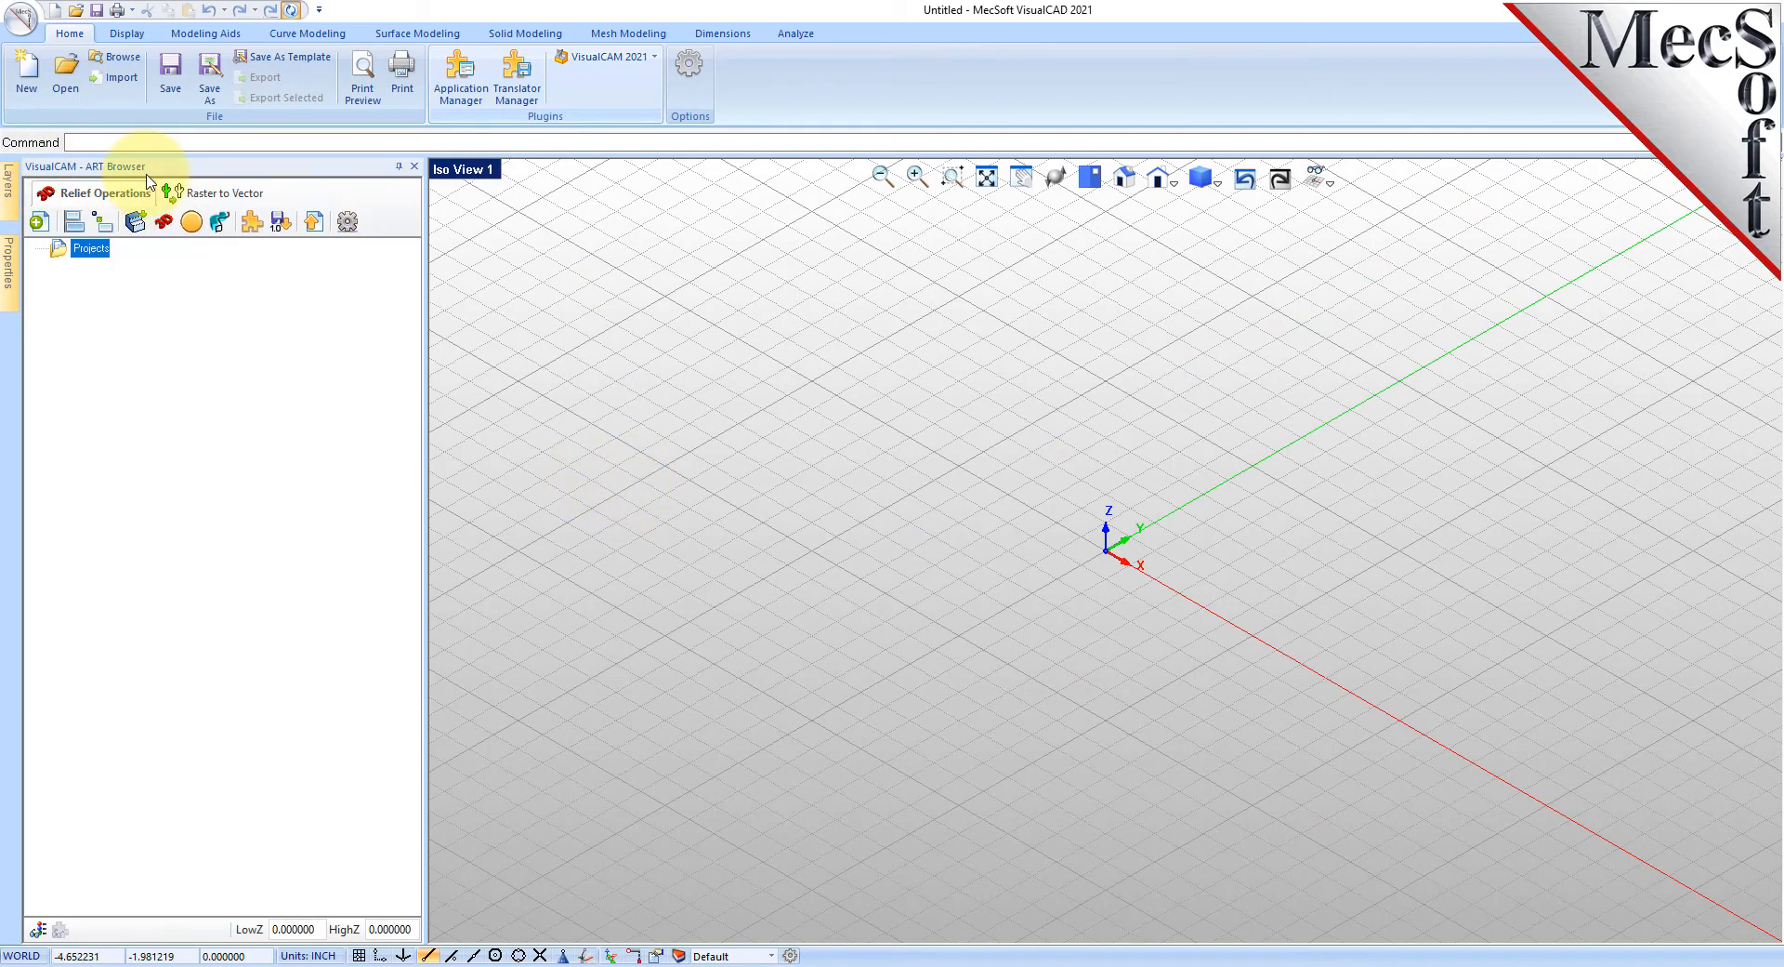
{"action": "left_click_drag", "start_coordinate": [426, 369], "coordinate": [366, 390]}
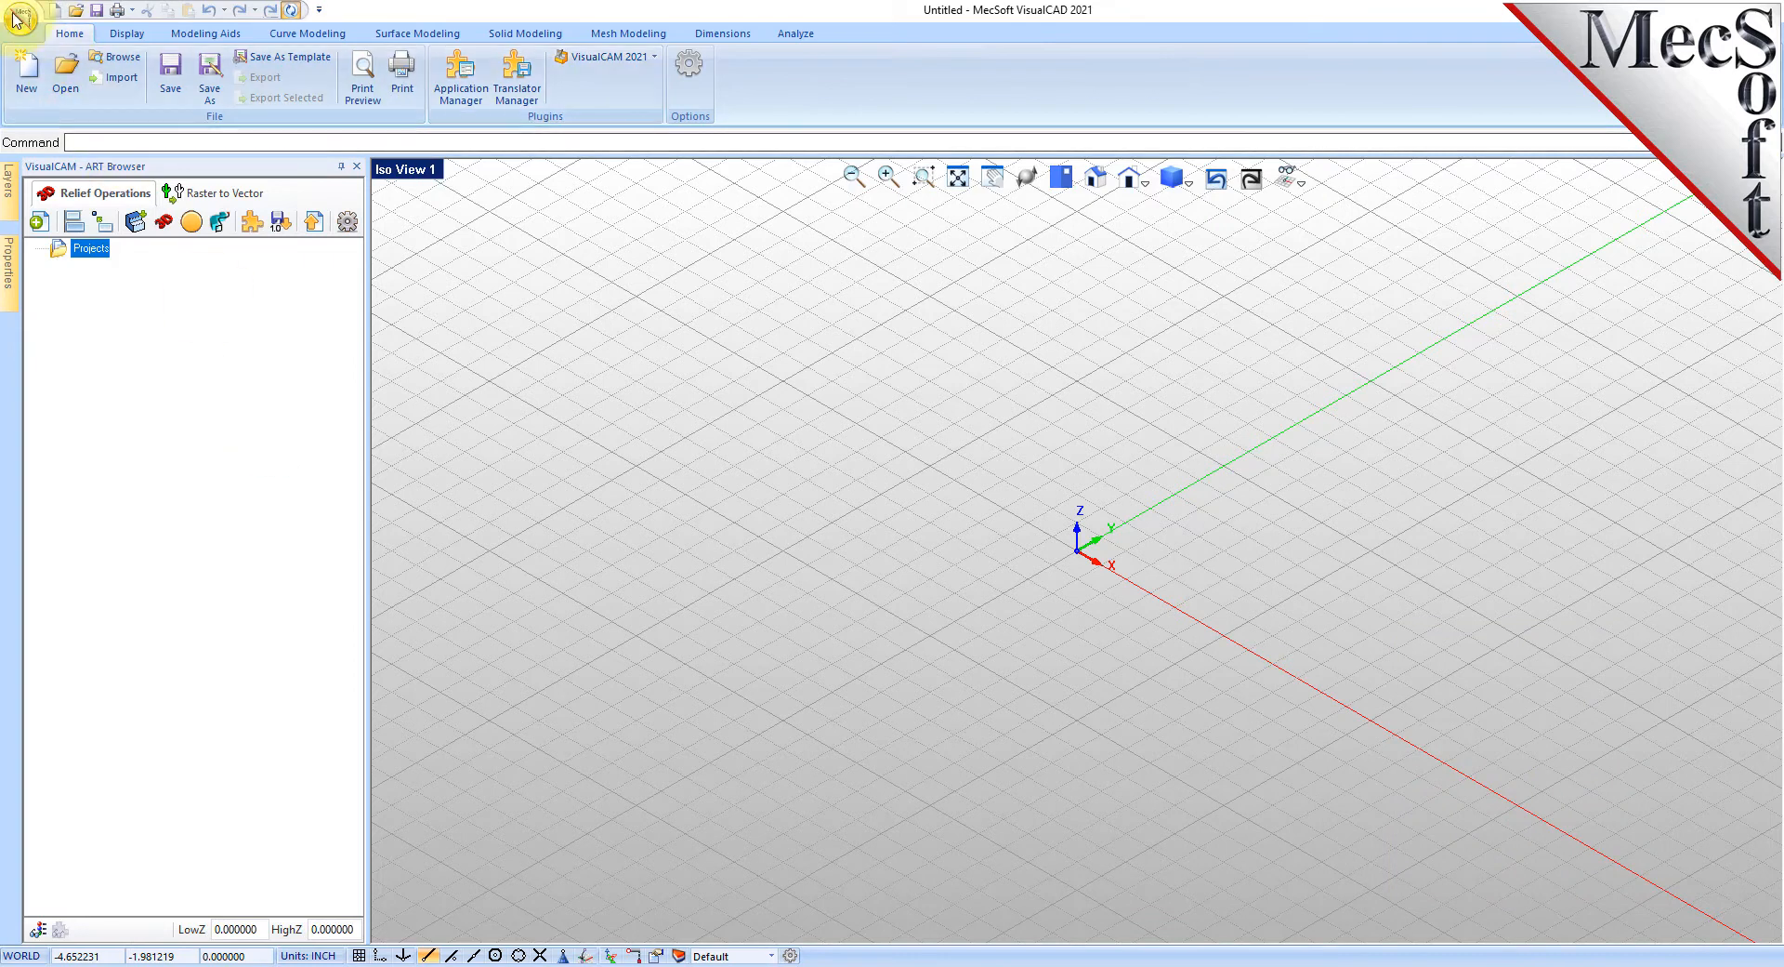
- Open ARTQuickStartTutorial.vcp from the QuickStart folder and show the ornament curves in isometric view
{"action": "left_click", "coordinate": [69, 82]}
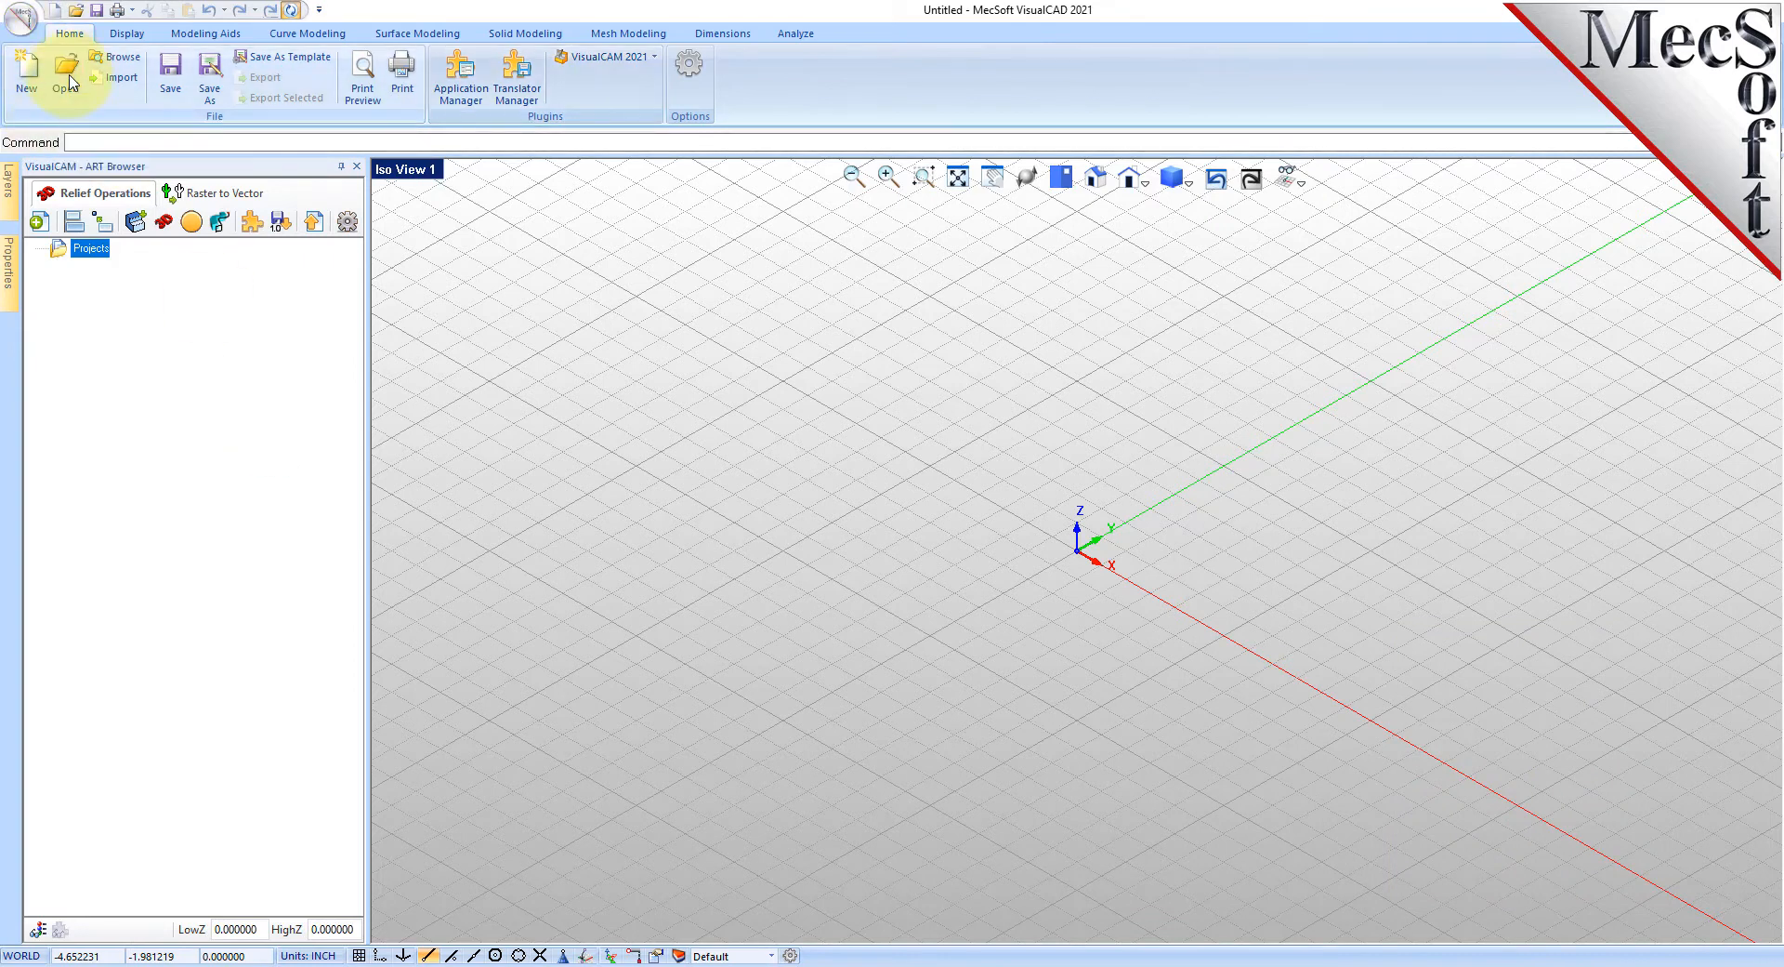
{"action": "scroll", "coordinate": [692, 386], "scroll_direction": "down", "scroll_amount": 2}
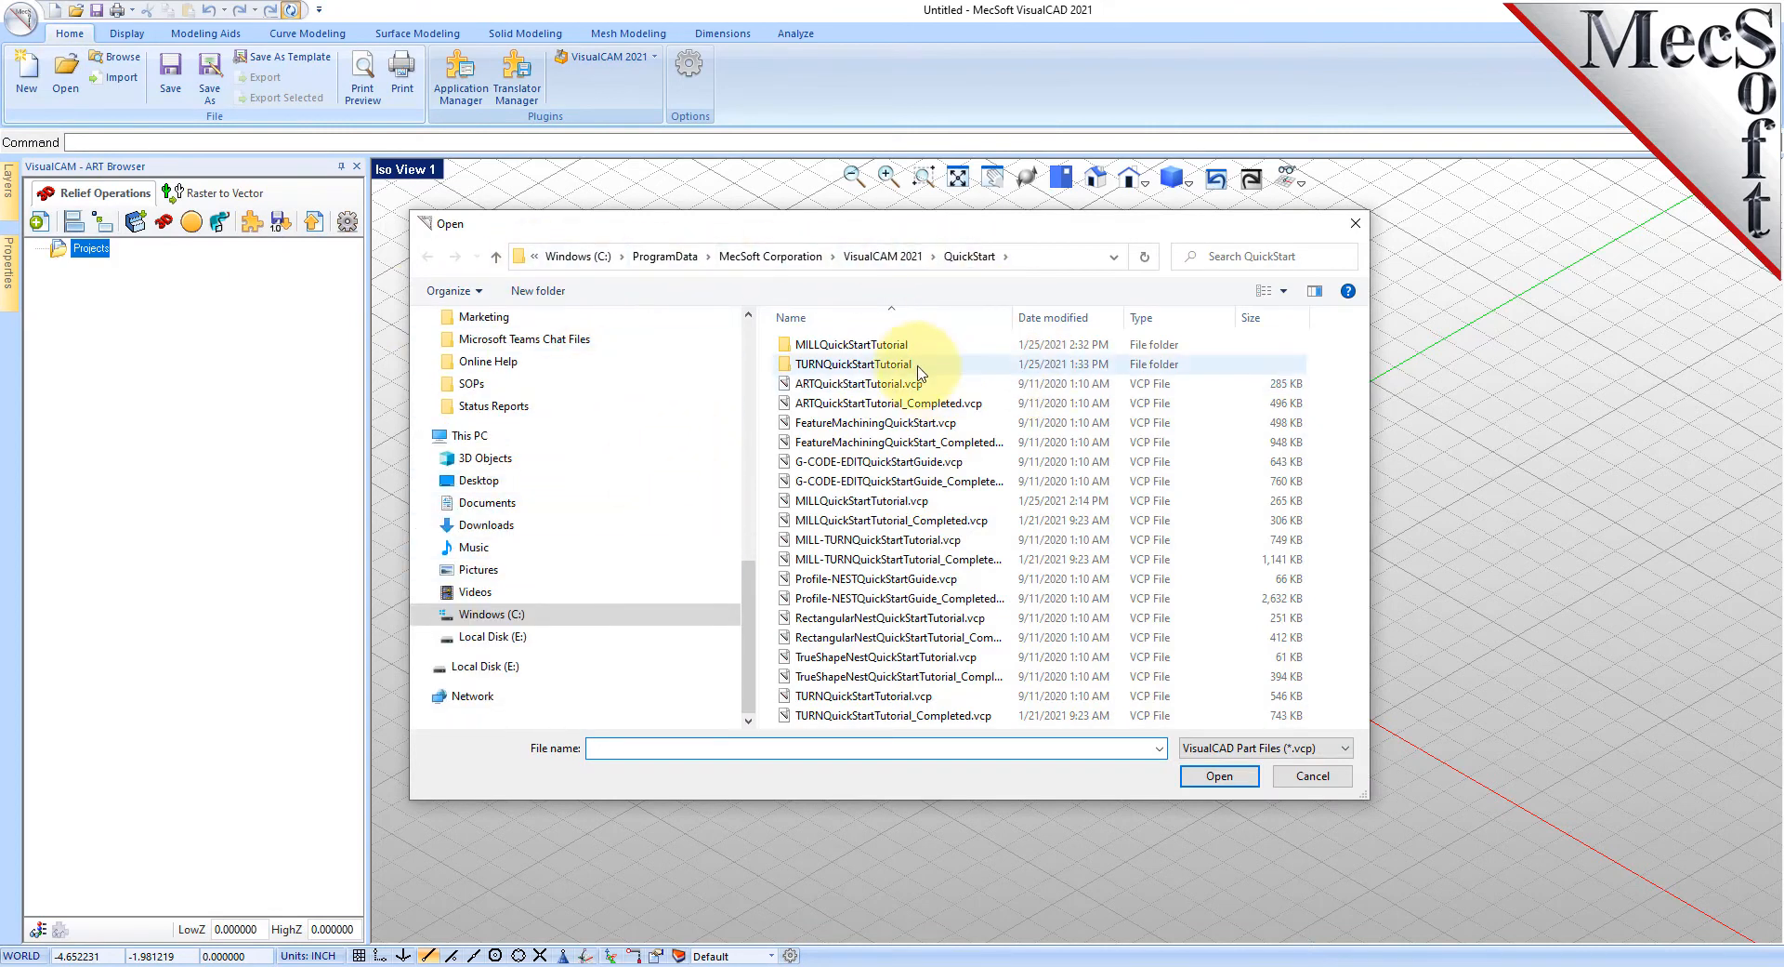
{"action": "left_click", "coordinate": [799, 388]}
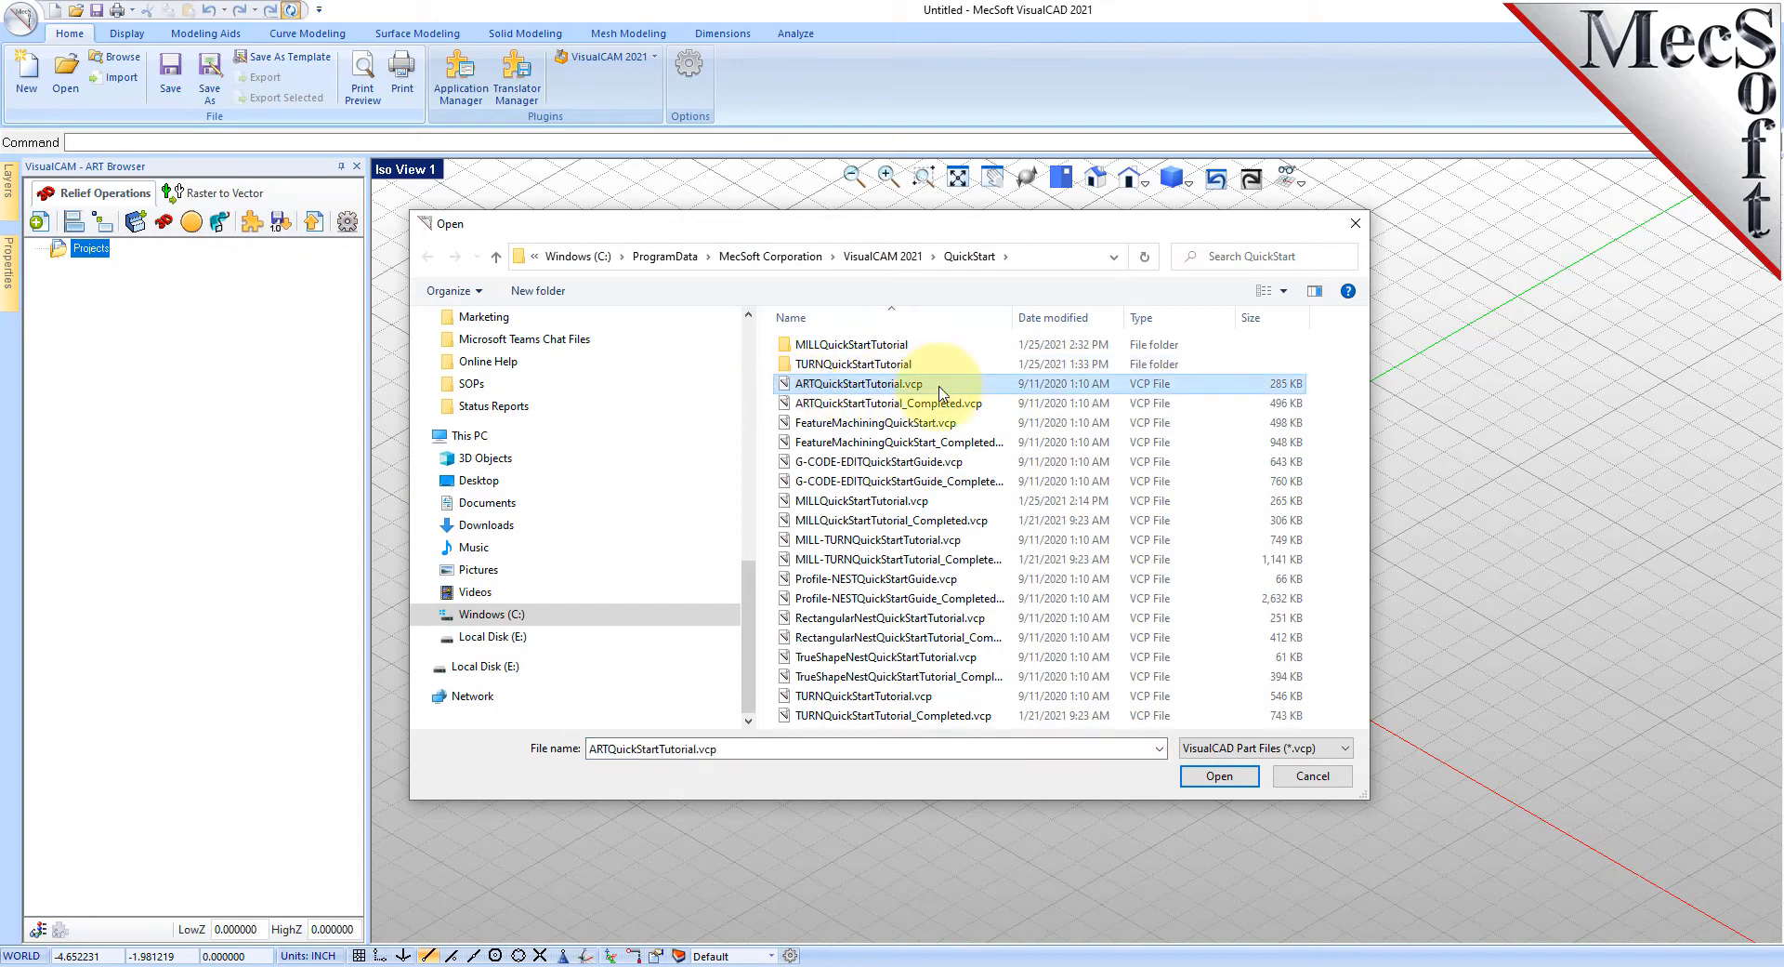
{"action": "left_click", "coordinate": [1218, 776]}
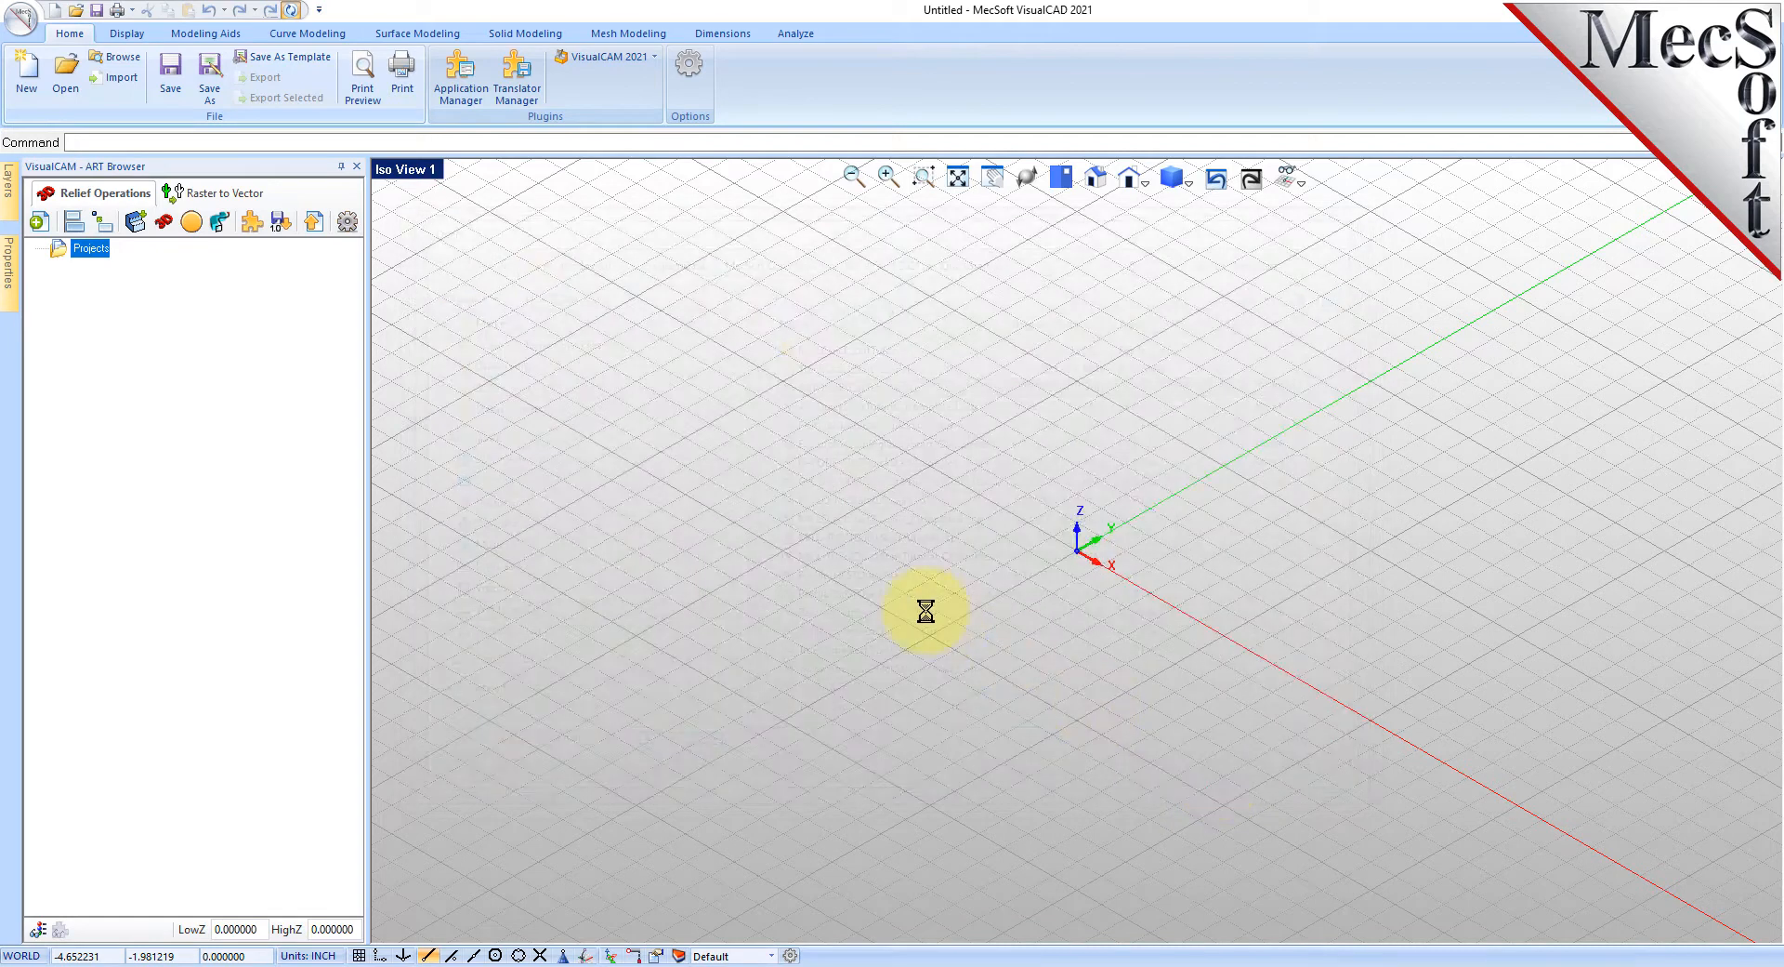
{"action": "left_click", "coordinate": [1034, 512]}
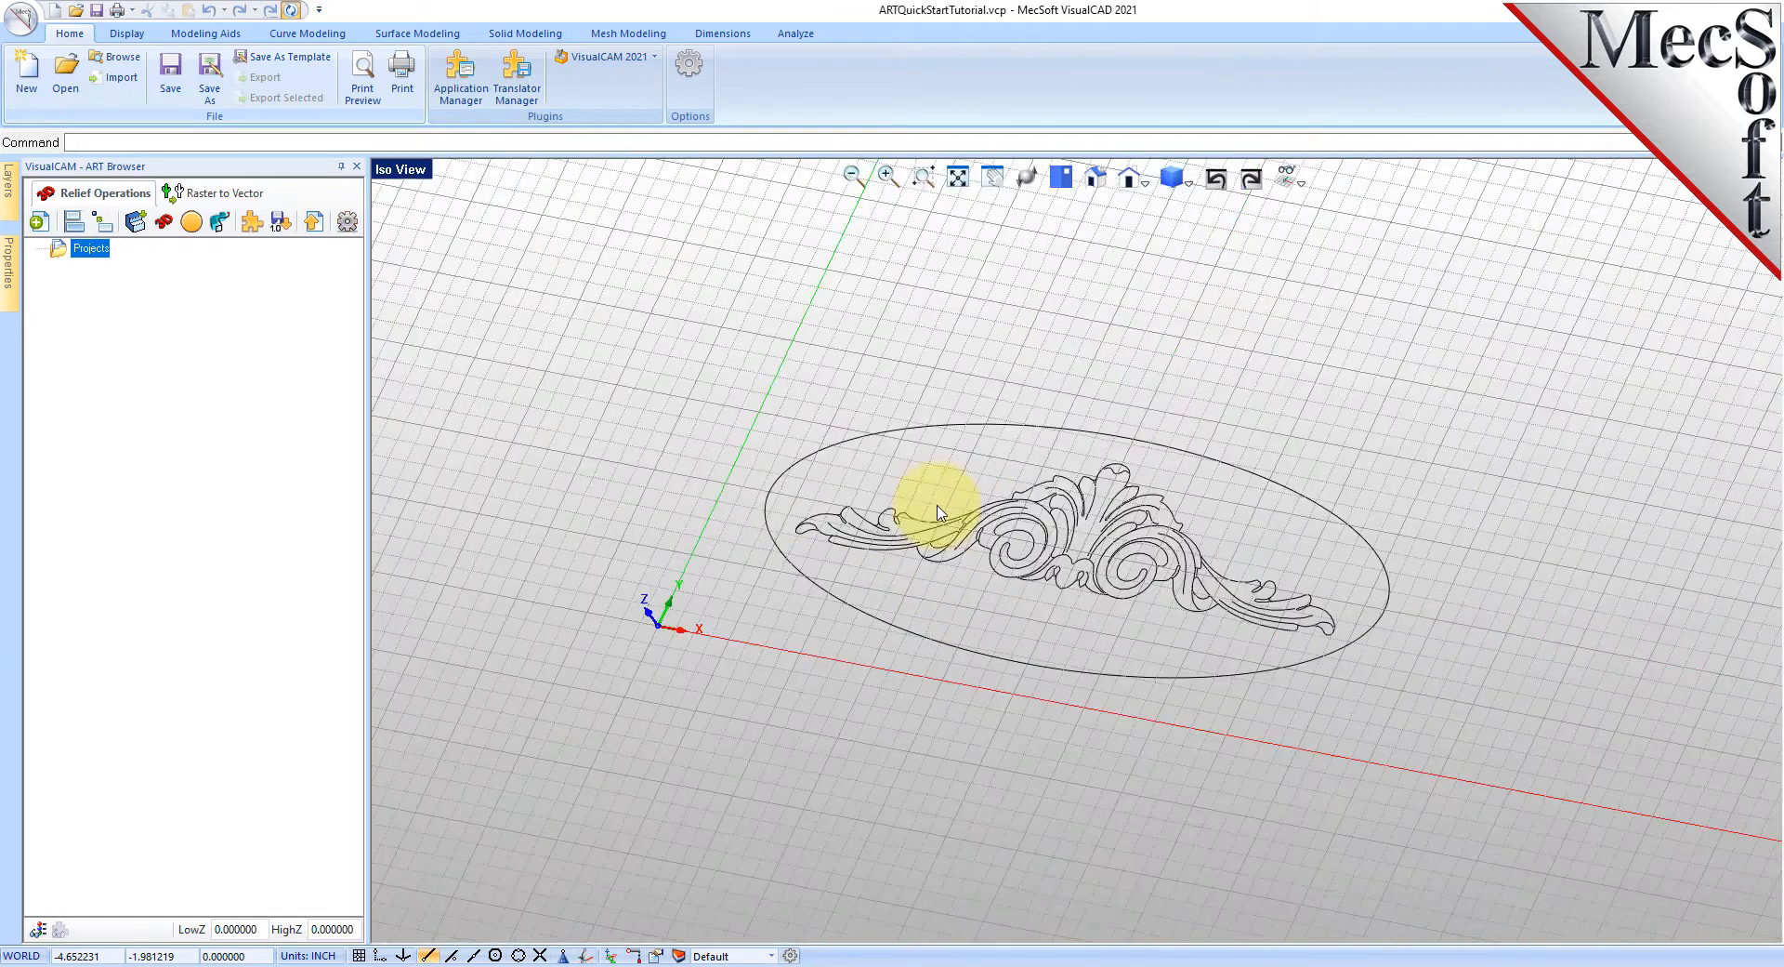
{"action": "left_click", "coordinate": [1097, 176]}
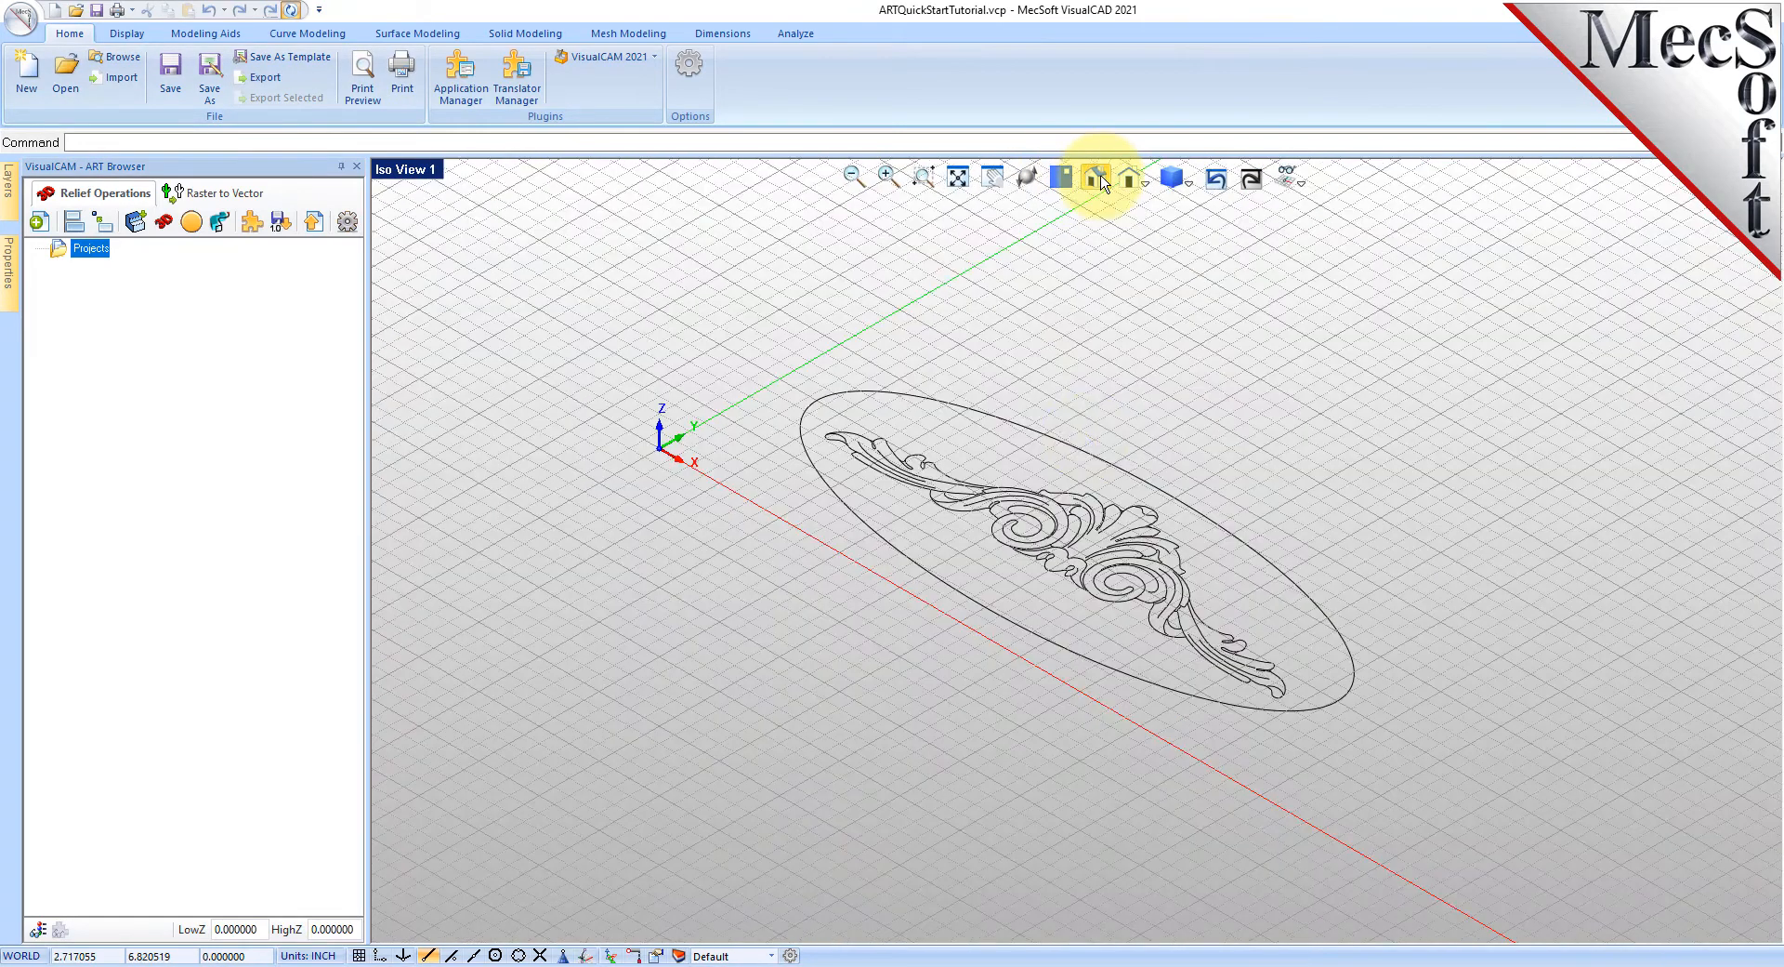
{"action": "scroll", "coordinate": [999, 479], "scroll_direction": "up", "scroll_amount": 3}
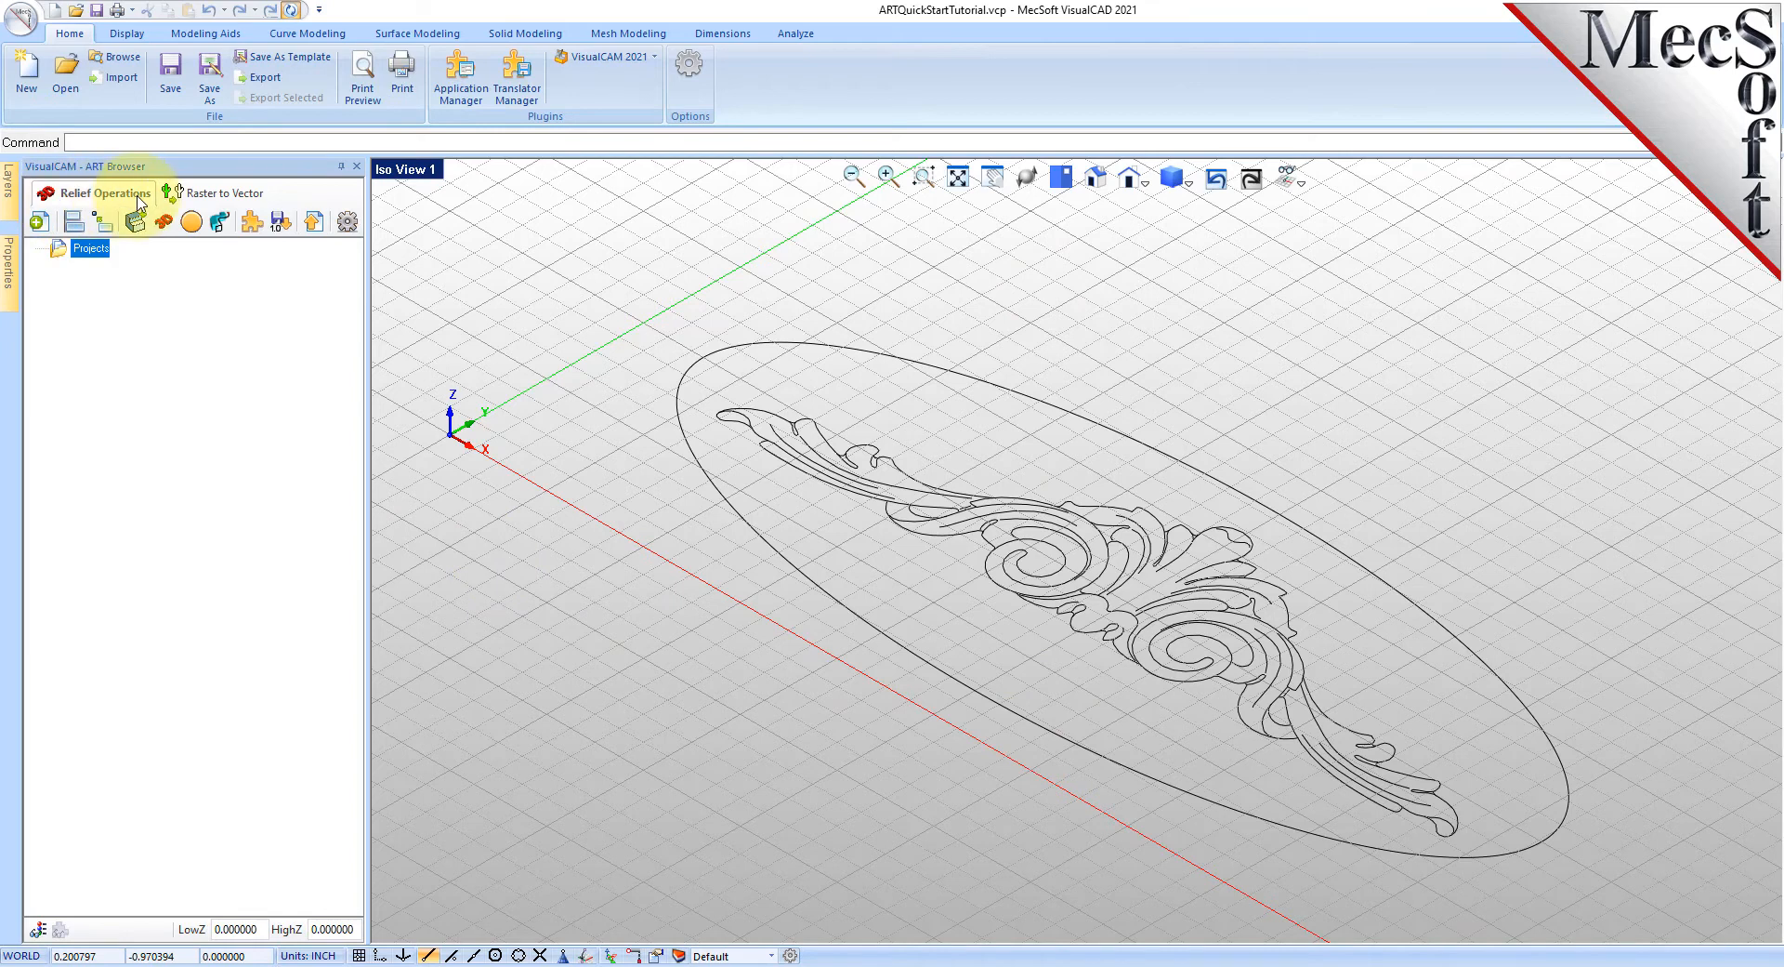
- Start a new relief project with its extents set to length 4 and width 10 inches
{"action": "left_click", "coordinate": [38, 221]}
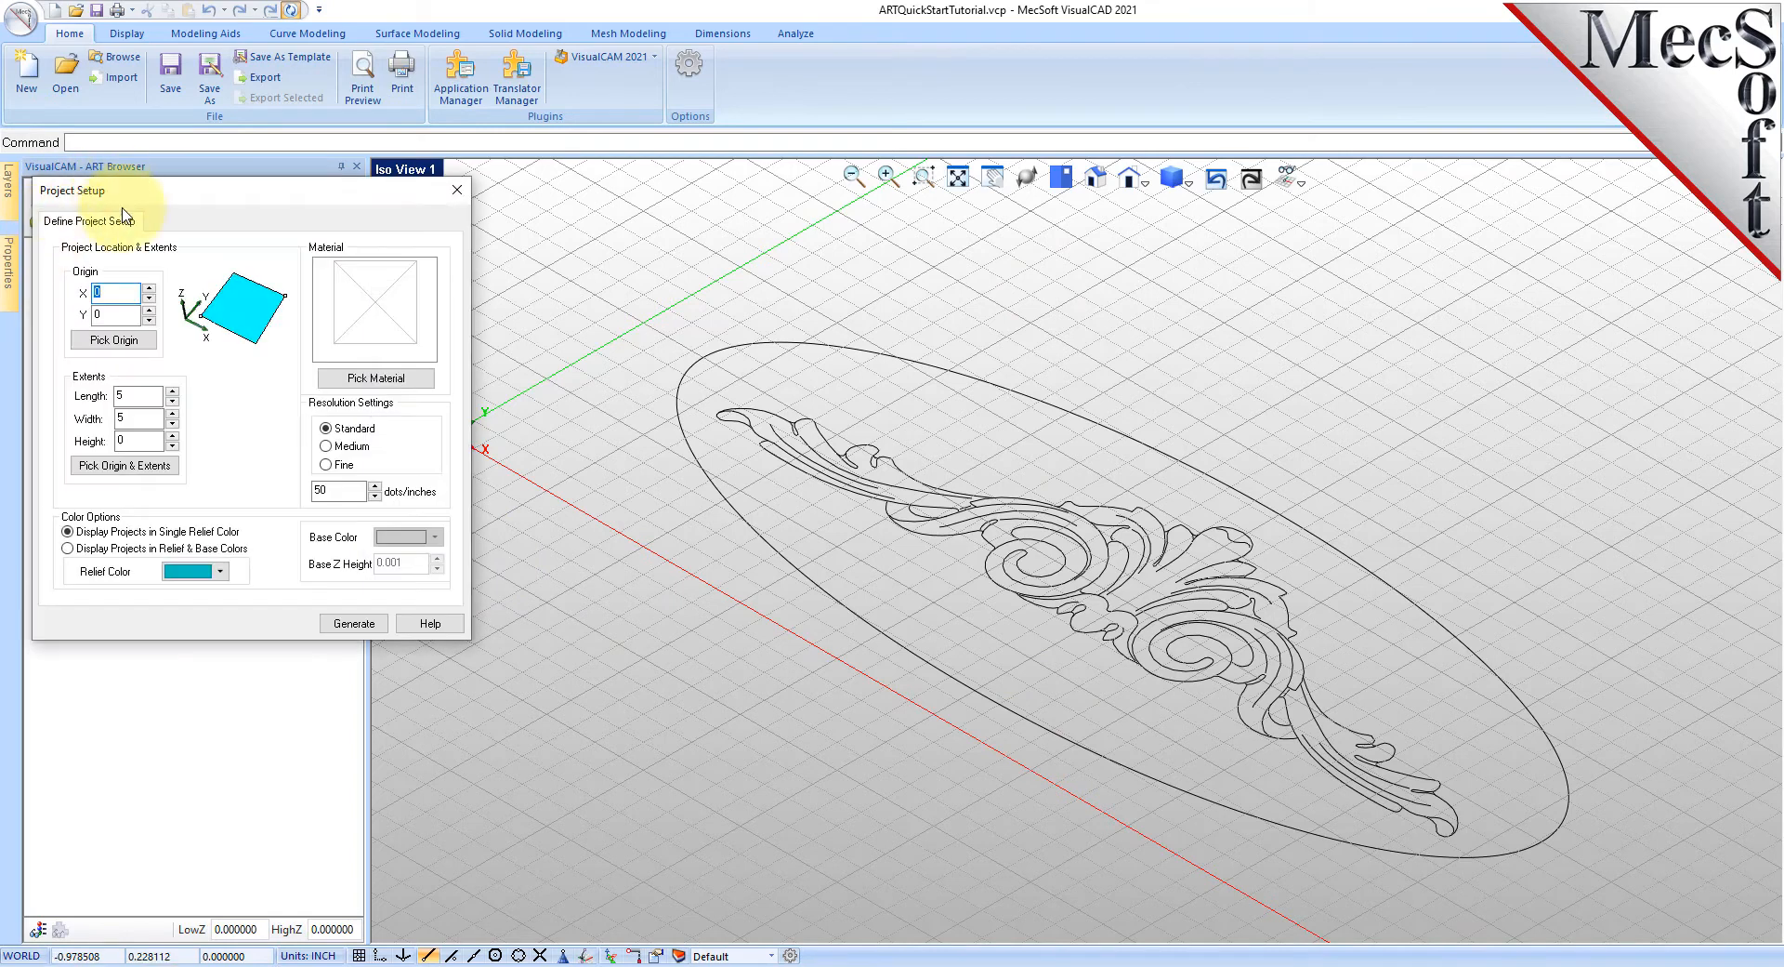
{"action": "left_click_drag", "start_coordinate": [119, 193], "coordinate": [307, 259]}
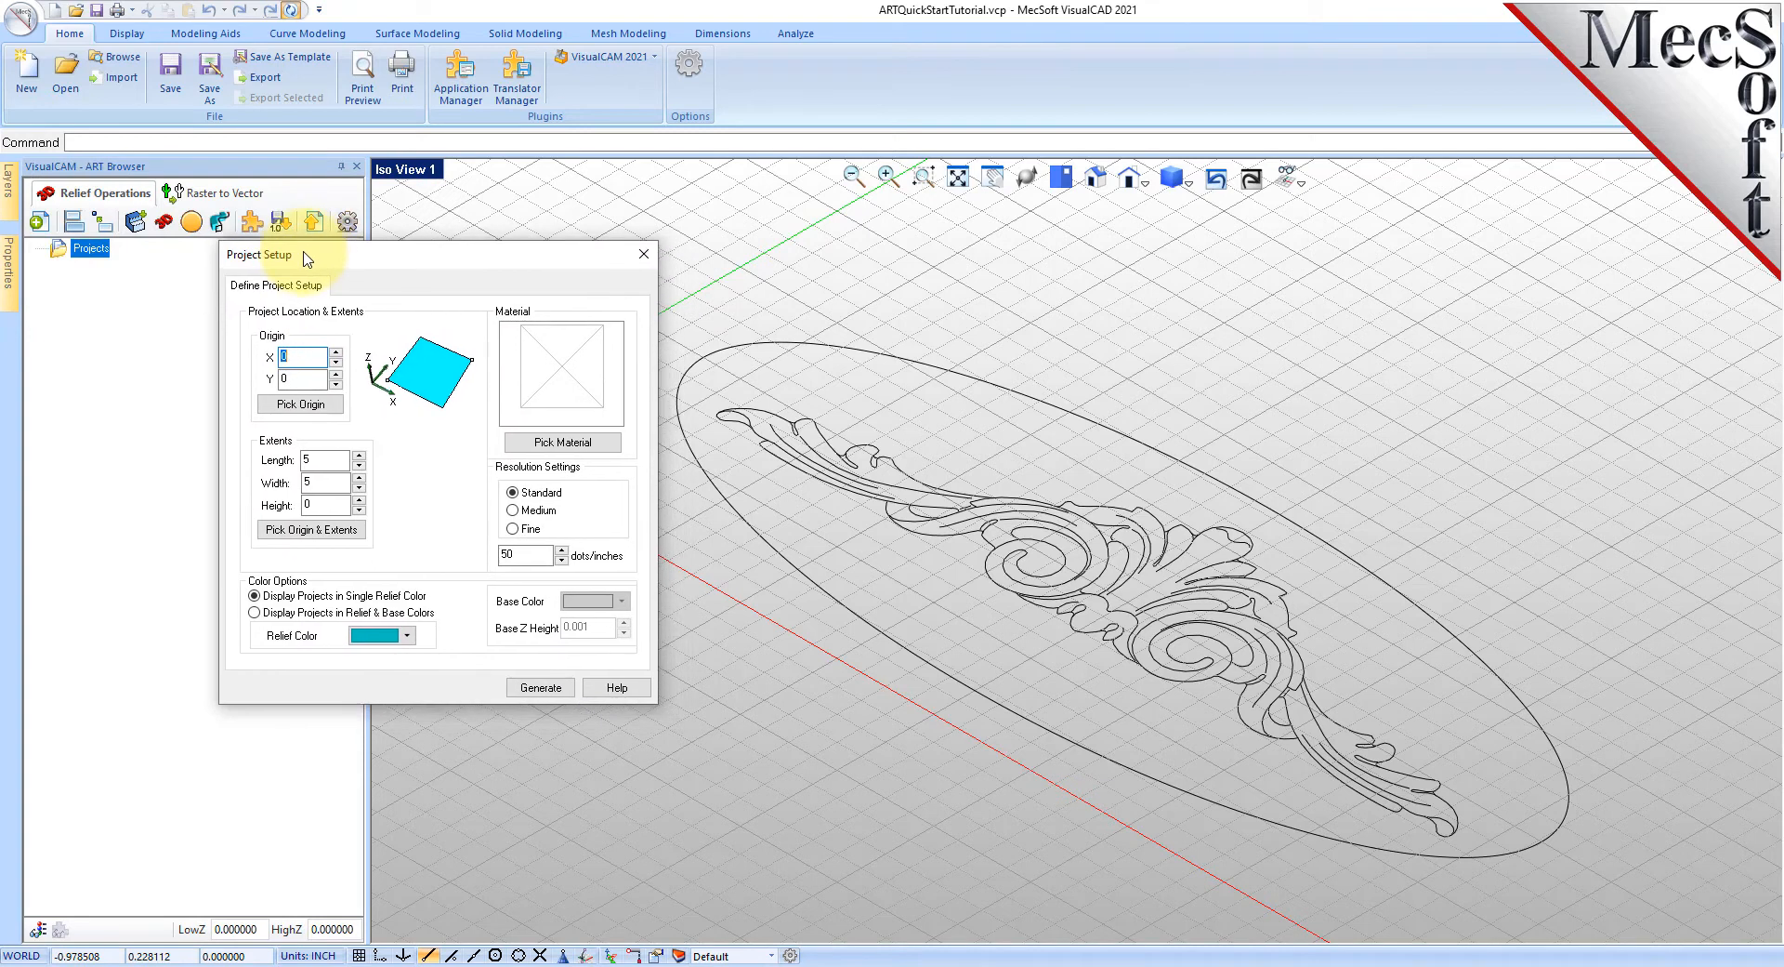
{"action": "double_click", "coordinate": [291, 459]}
{"action": "type", "text": "4"}
{"action": "key", "text": "Tab"}
{"action": "type", "text": "1"}
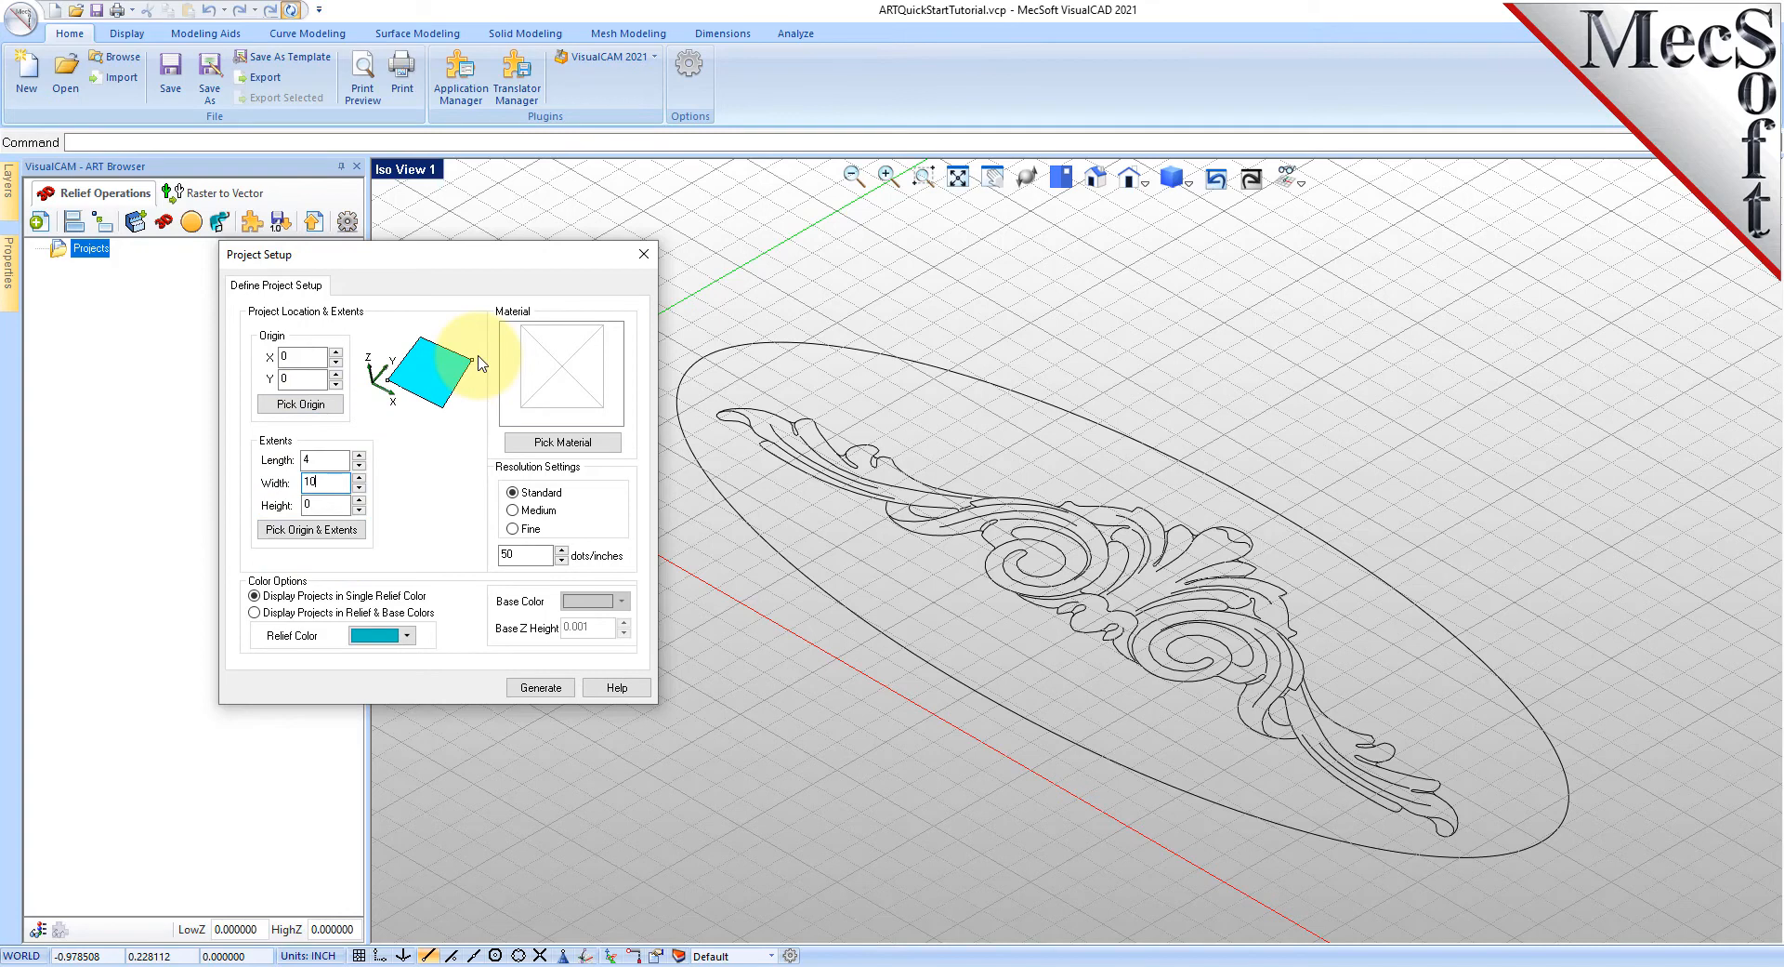
- Set the project resolution to Fine at 150 dots per inch and generate the project
{"action": "left_click", "coordinate": [517, 510]}
{"action": "left_click", "coordinate": [514, 529]}
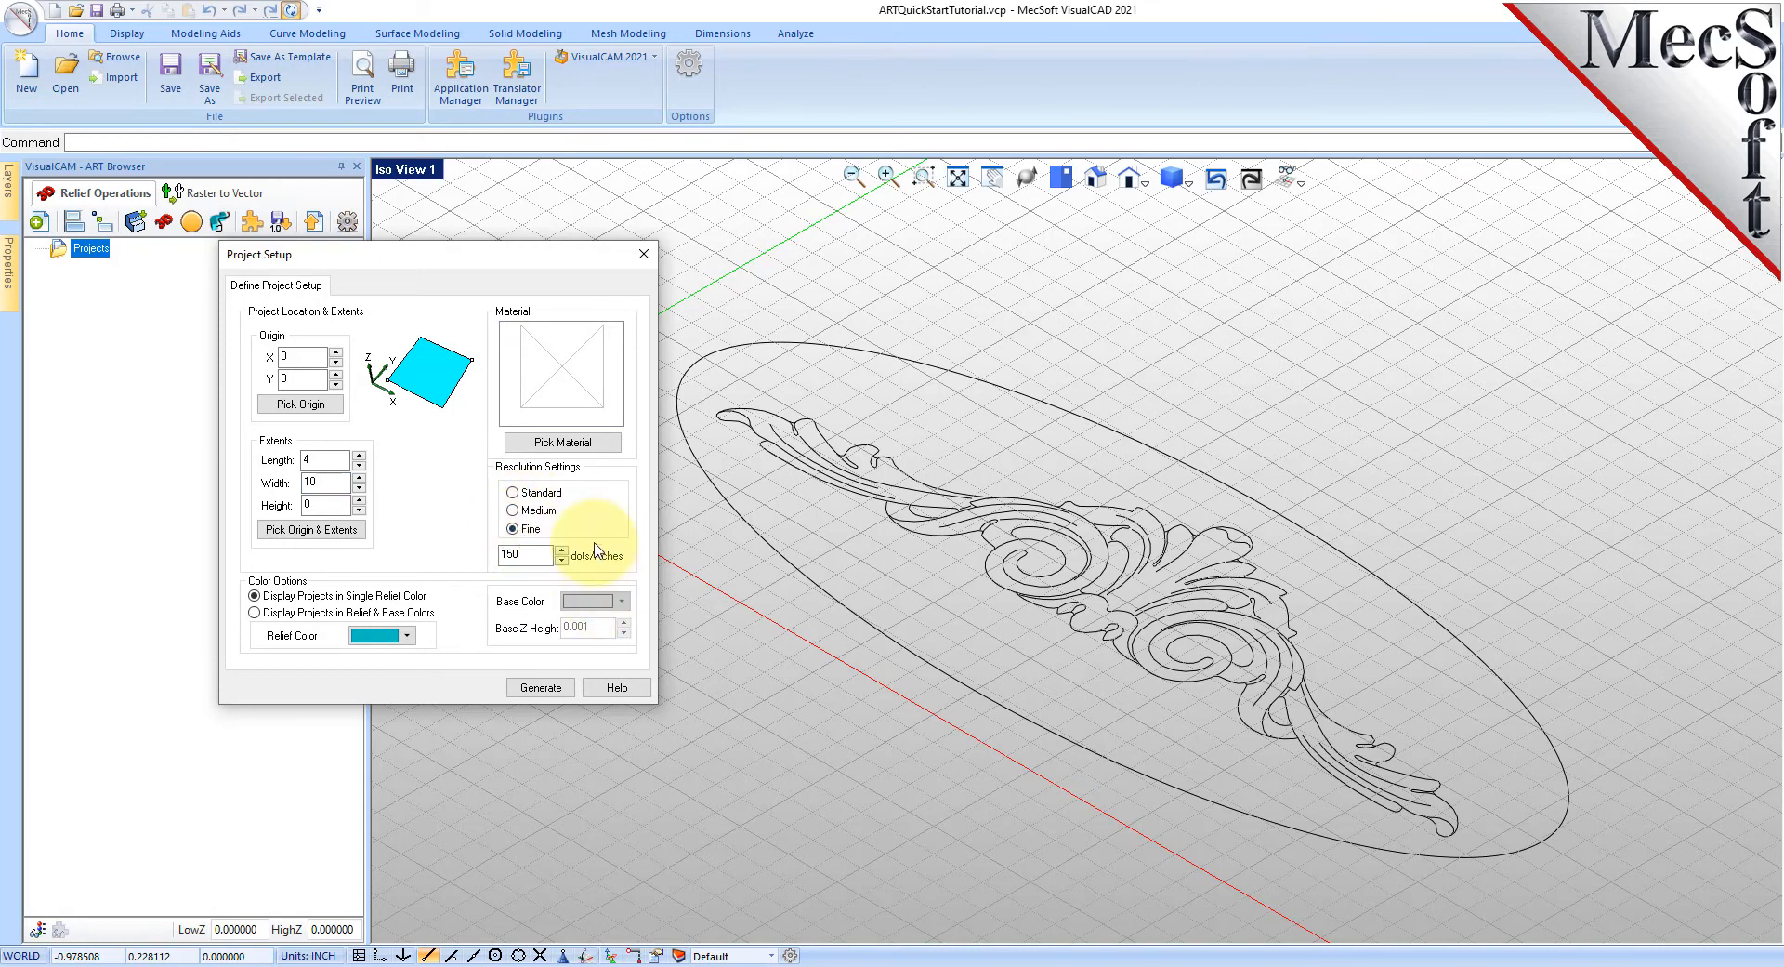
{"action": "double_click", "coordinate": [521, 554]}
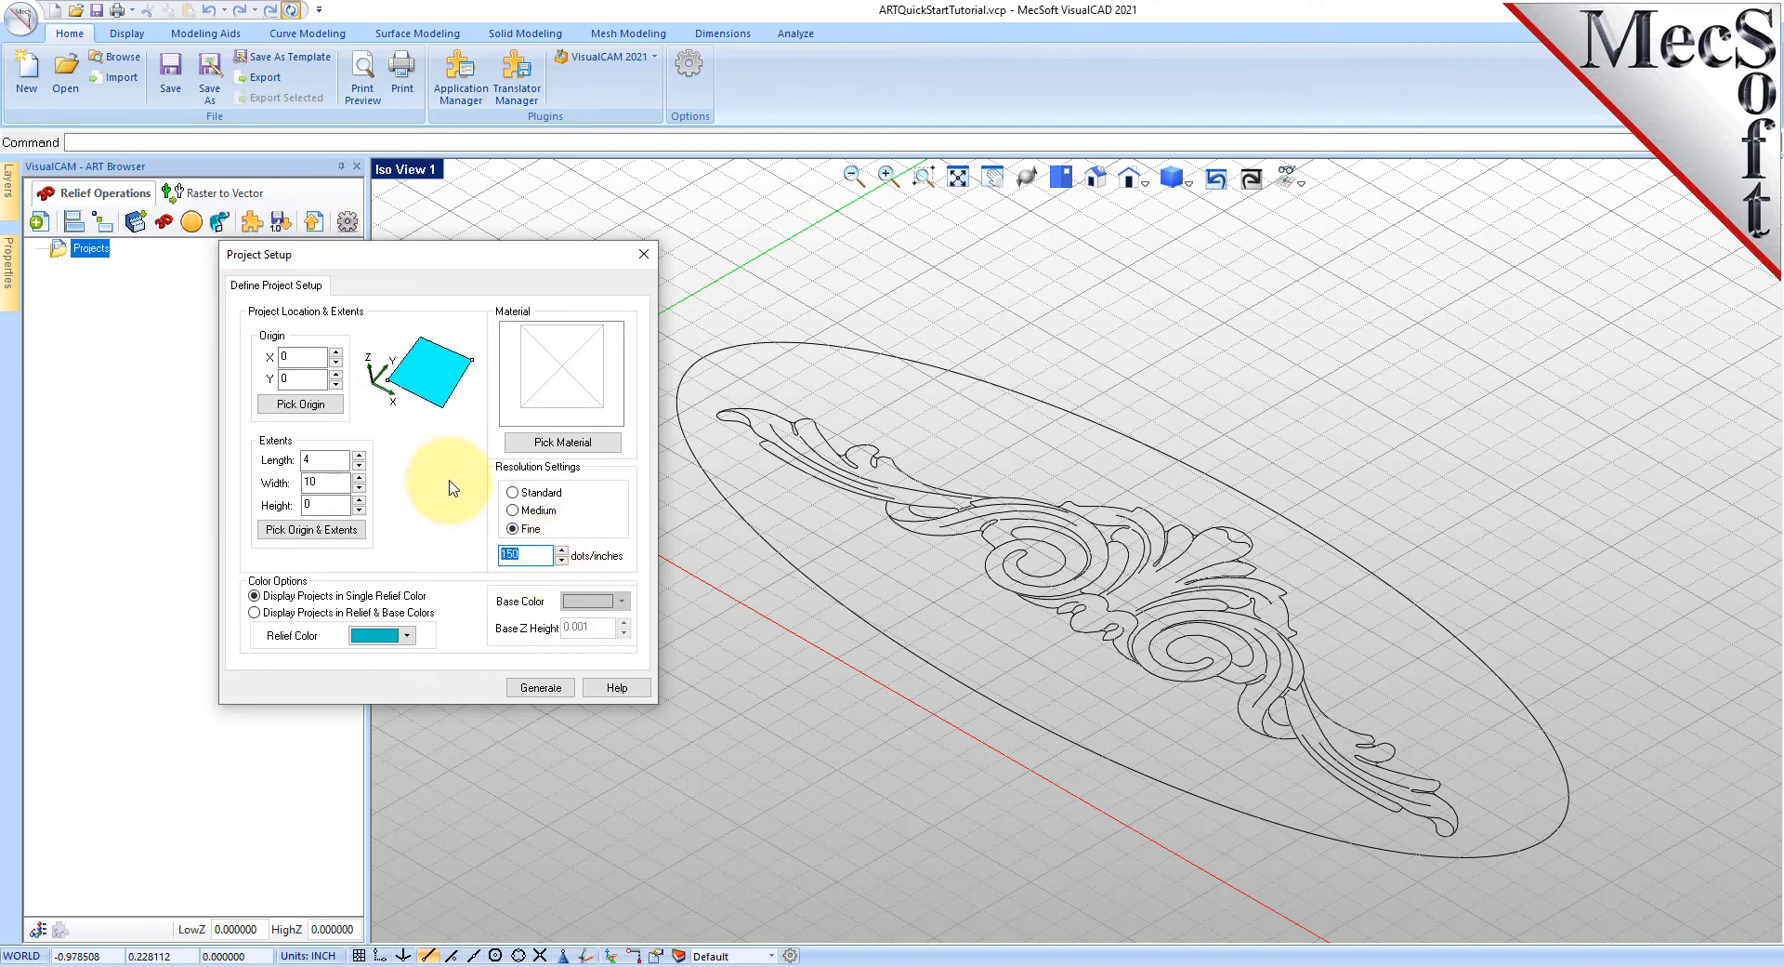
{"action": "left_click", "coordinate": [560, 691]}
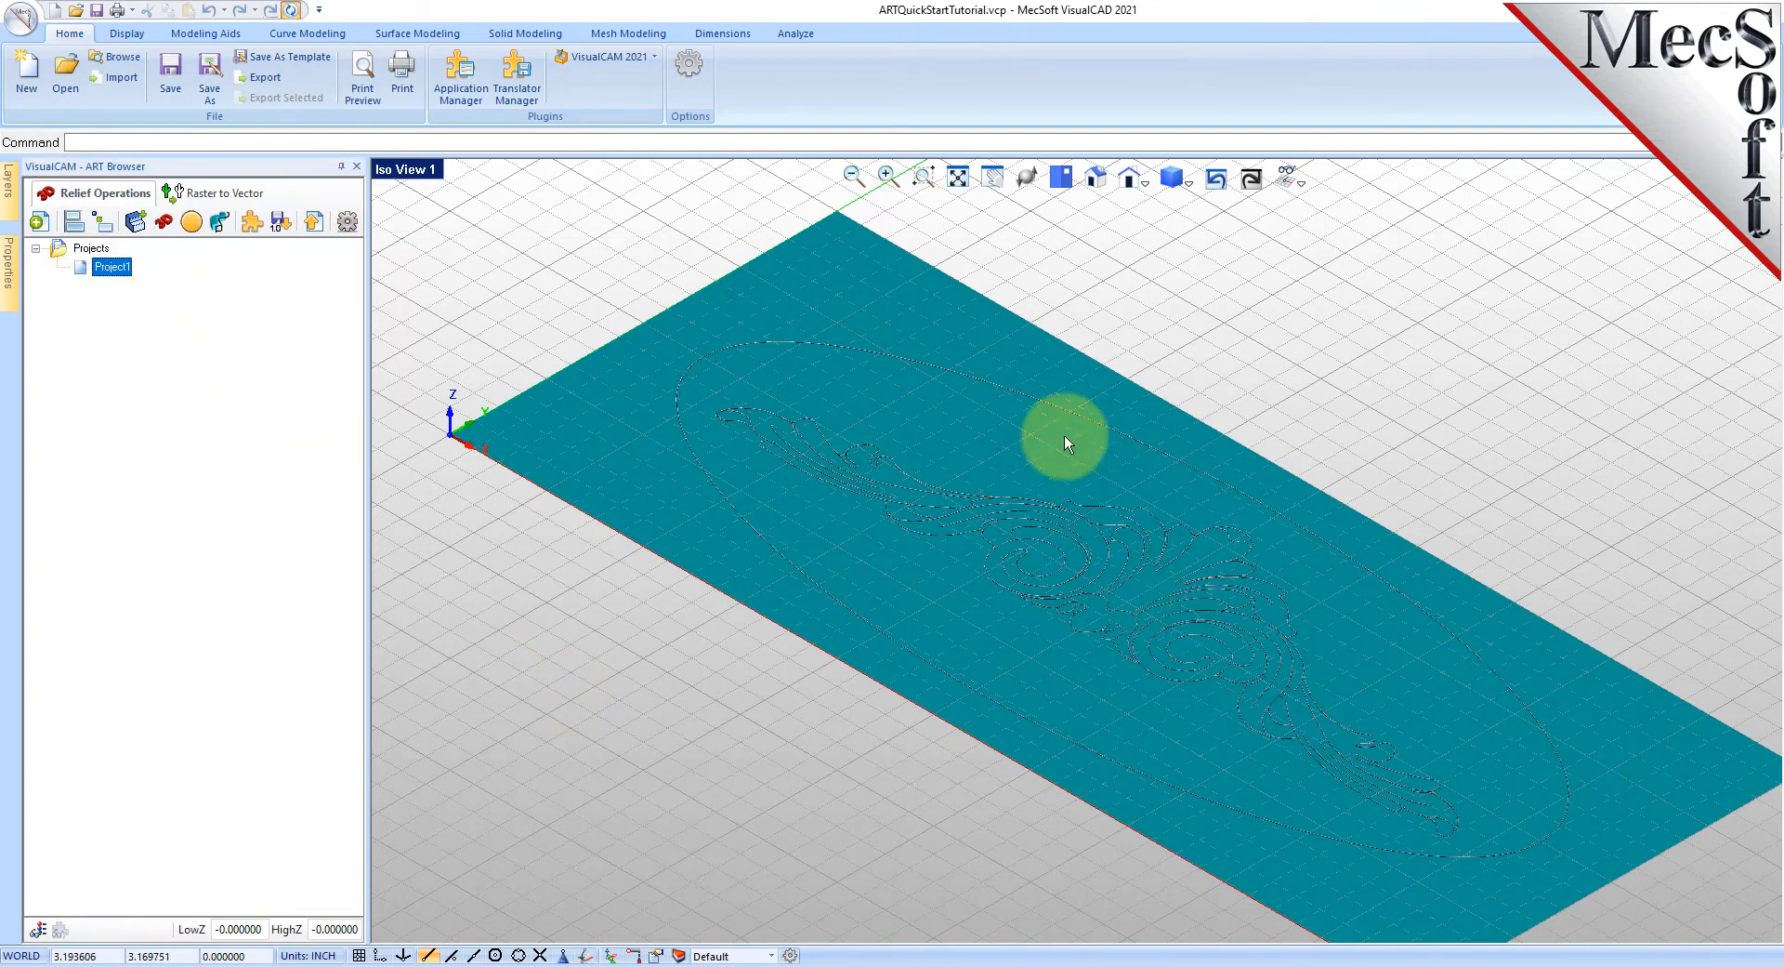
{"action": "scroll", "coordinate": [1008, 465], "scroll_direction": "down", "scroll_amount": 3}
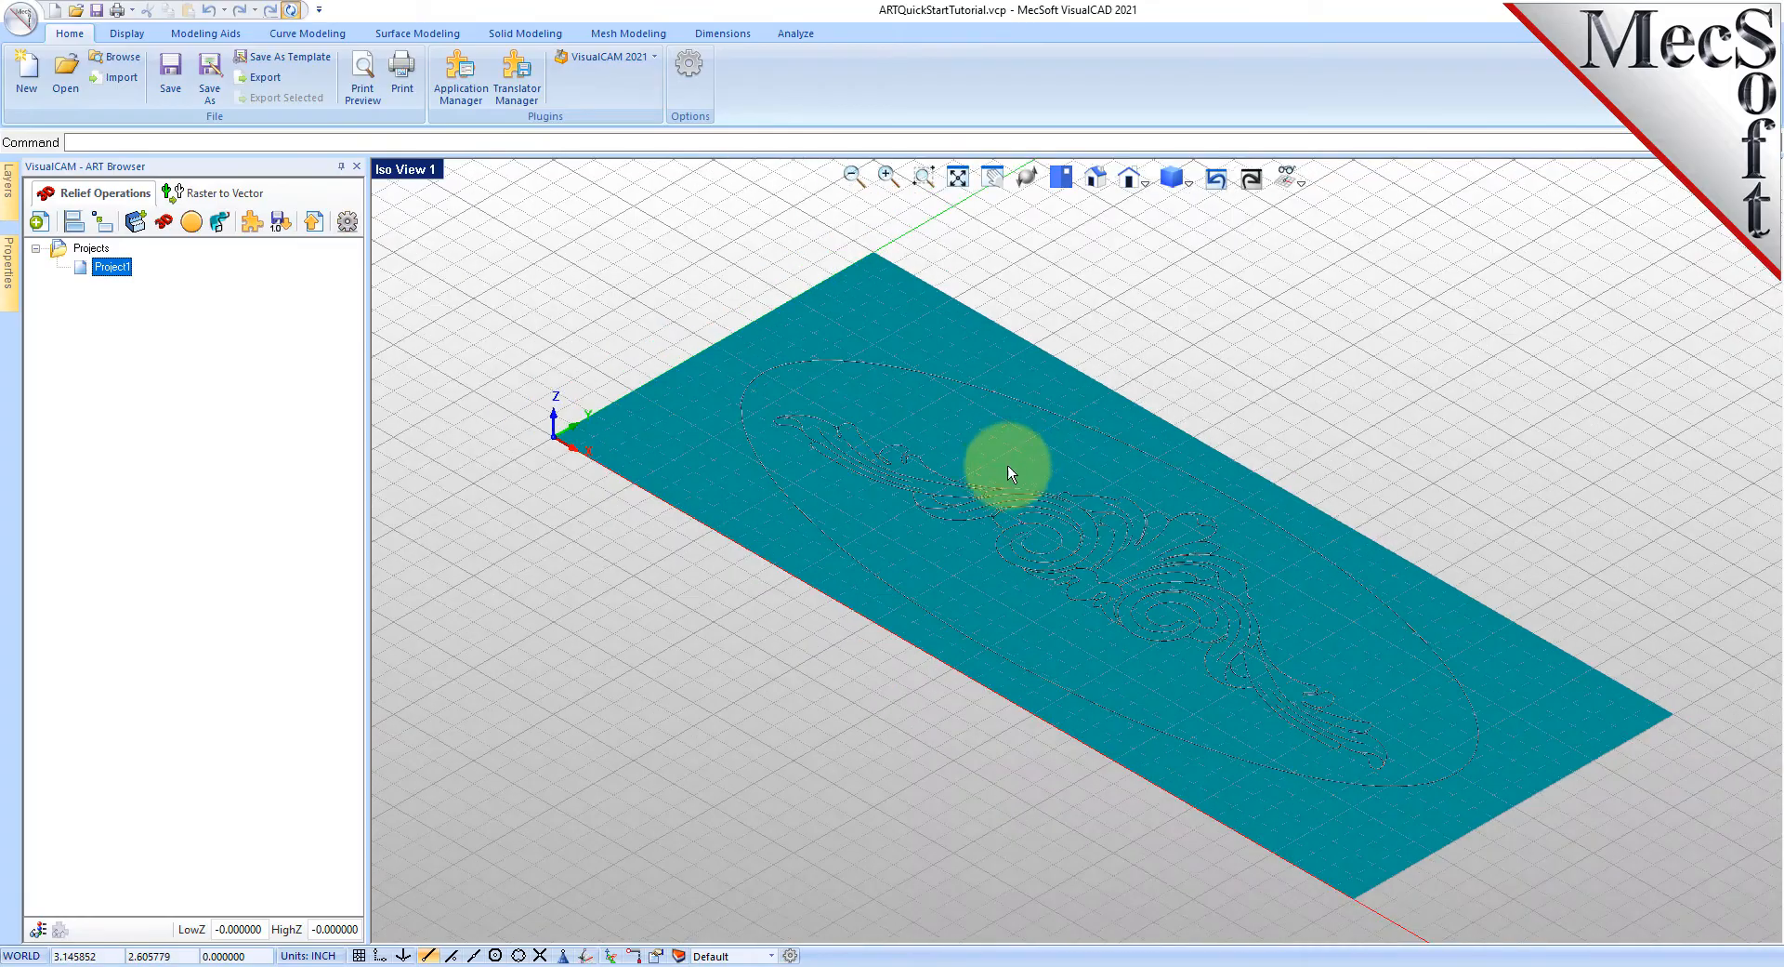
{"action": "left_click", "coordinate": [1028, 179]}
{"action": "left_click_drag", "start_coordinate": [1012, 471], "coordinate": [1073, 561]}
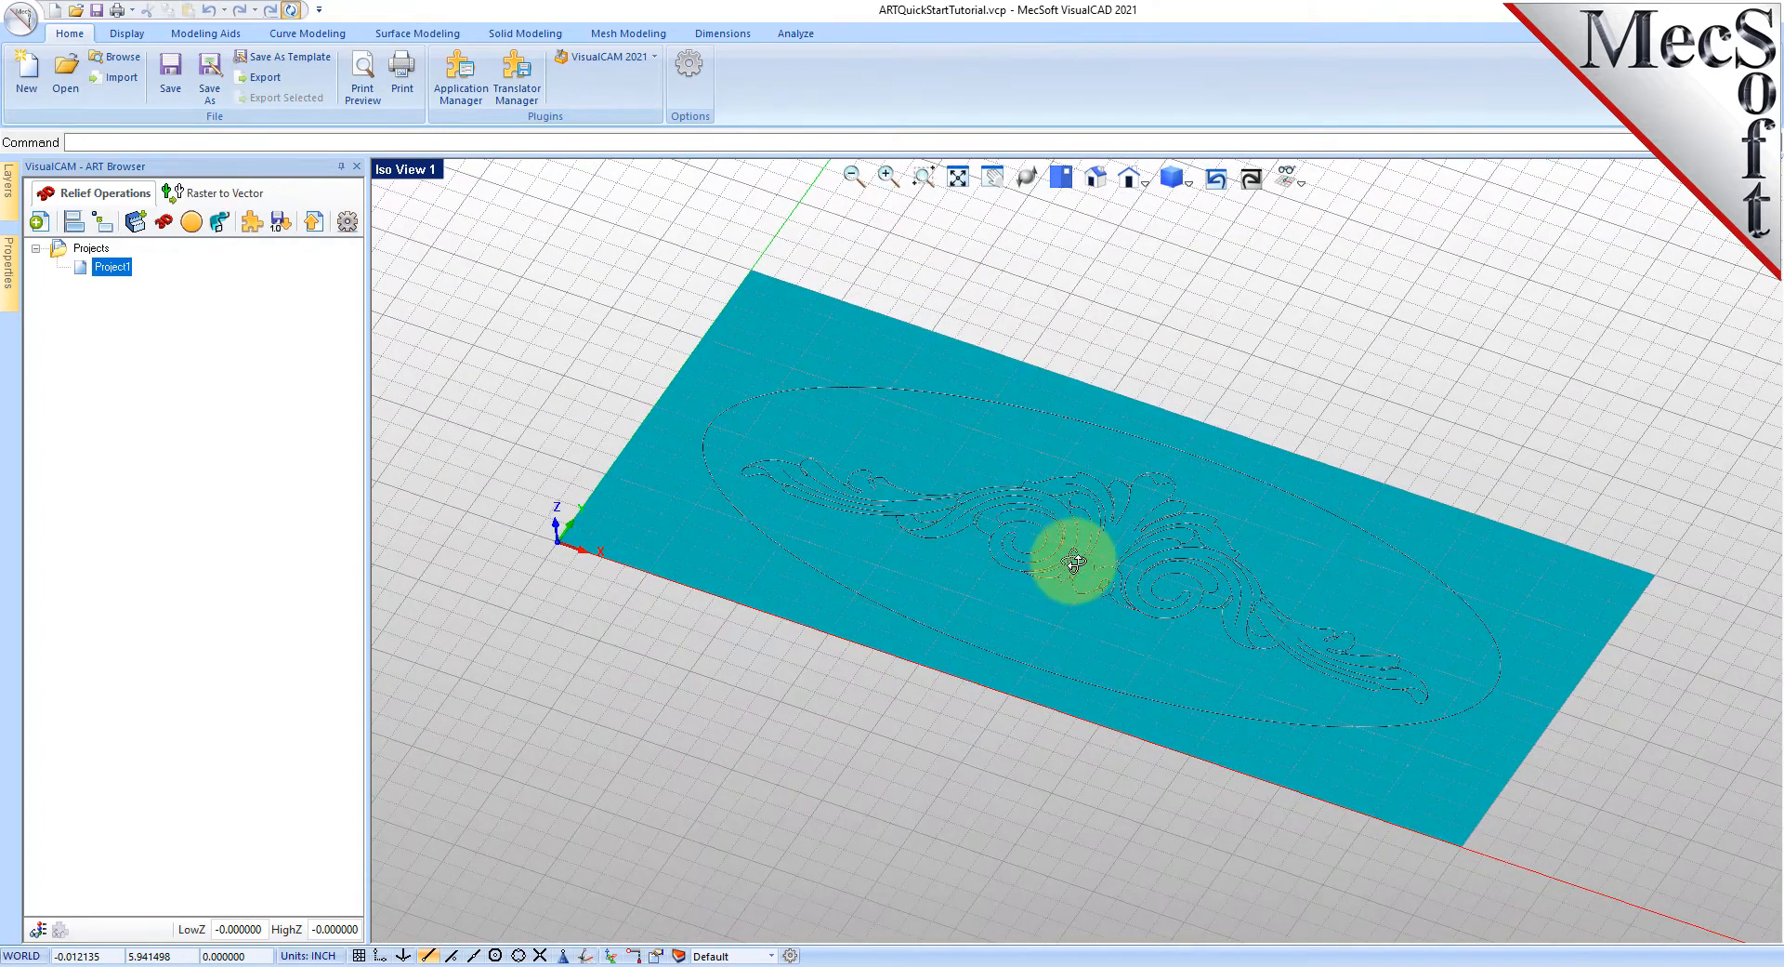
{"action": "right_click", "coordinate": [111, 267]}
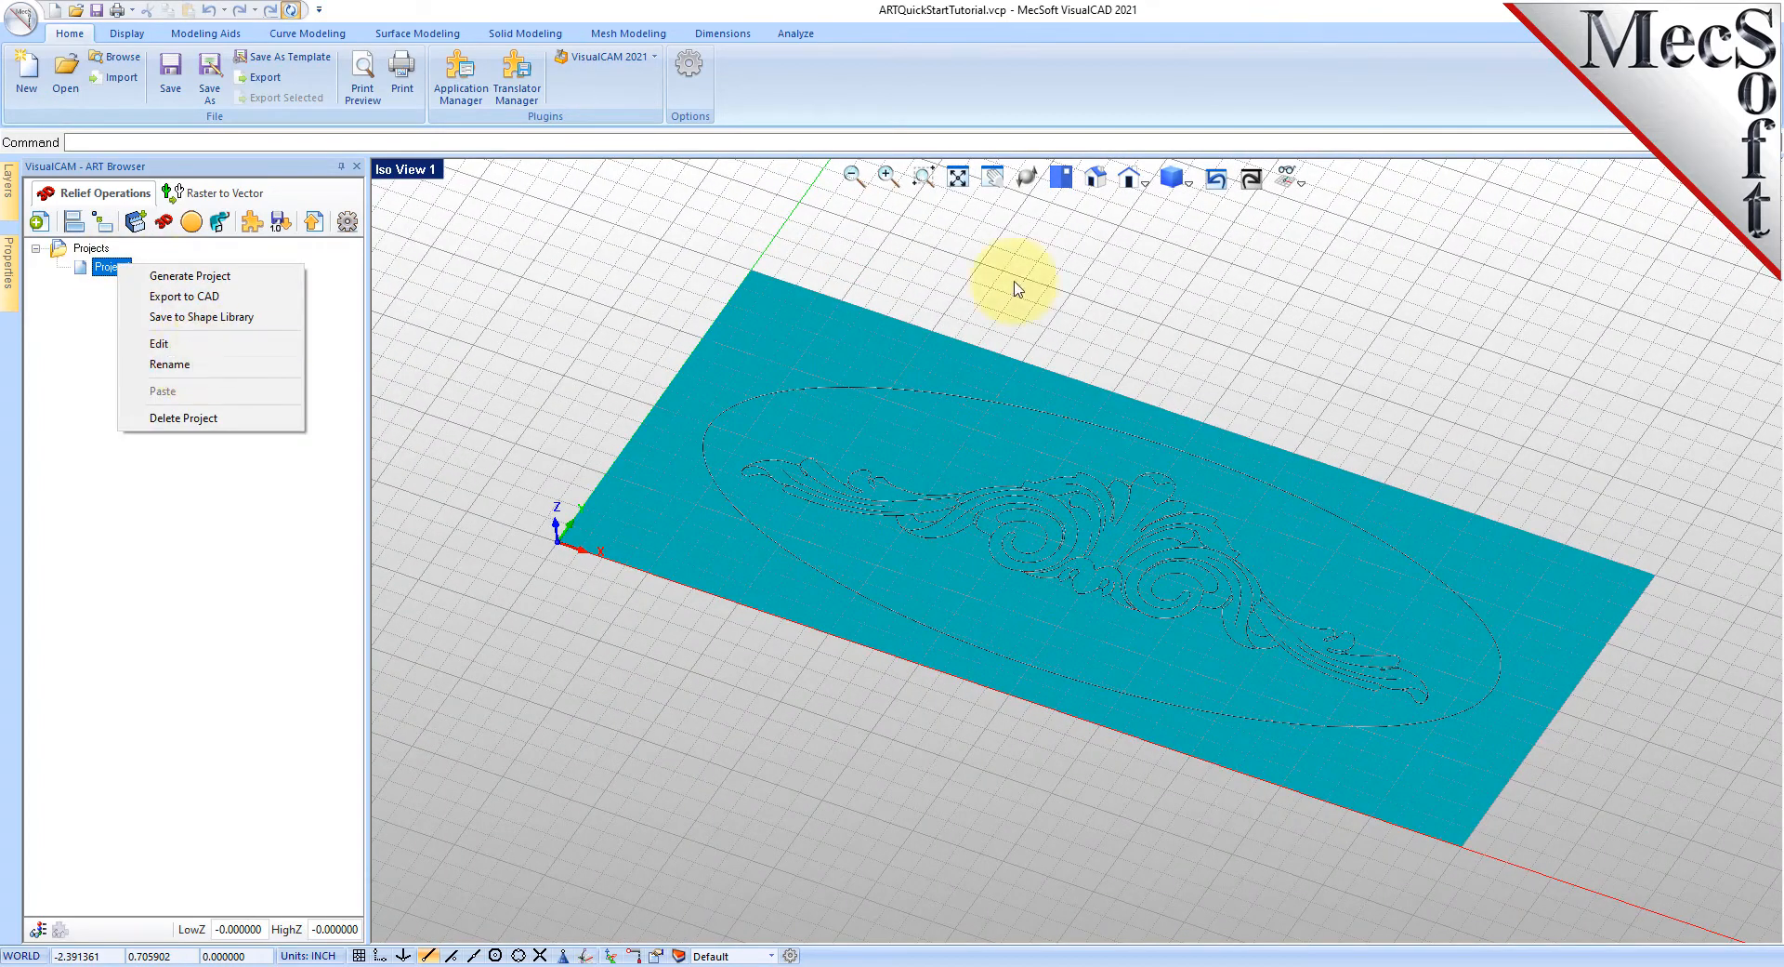
{"action": "left_click", "coordinate": [1142, 388]}
{"action": "scroll", "coordinate": [1125, 490], "scroll_direction": "up", "scroll_amount": 1}
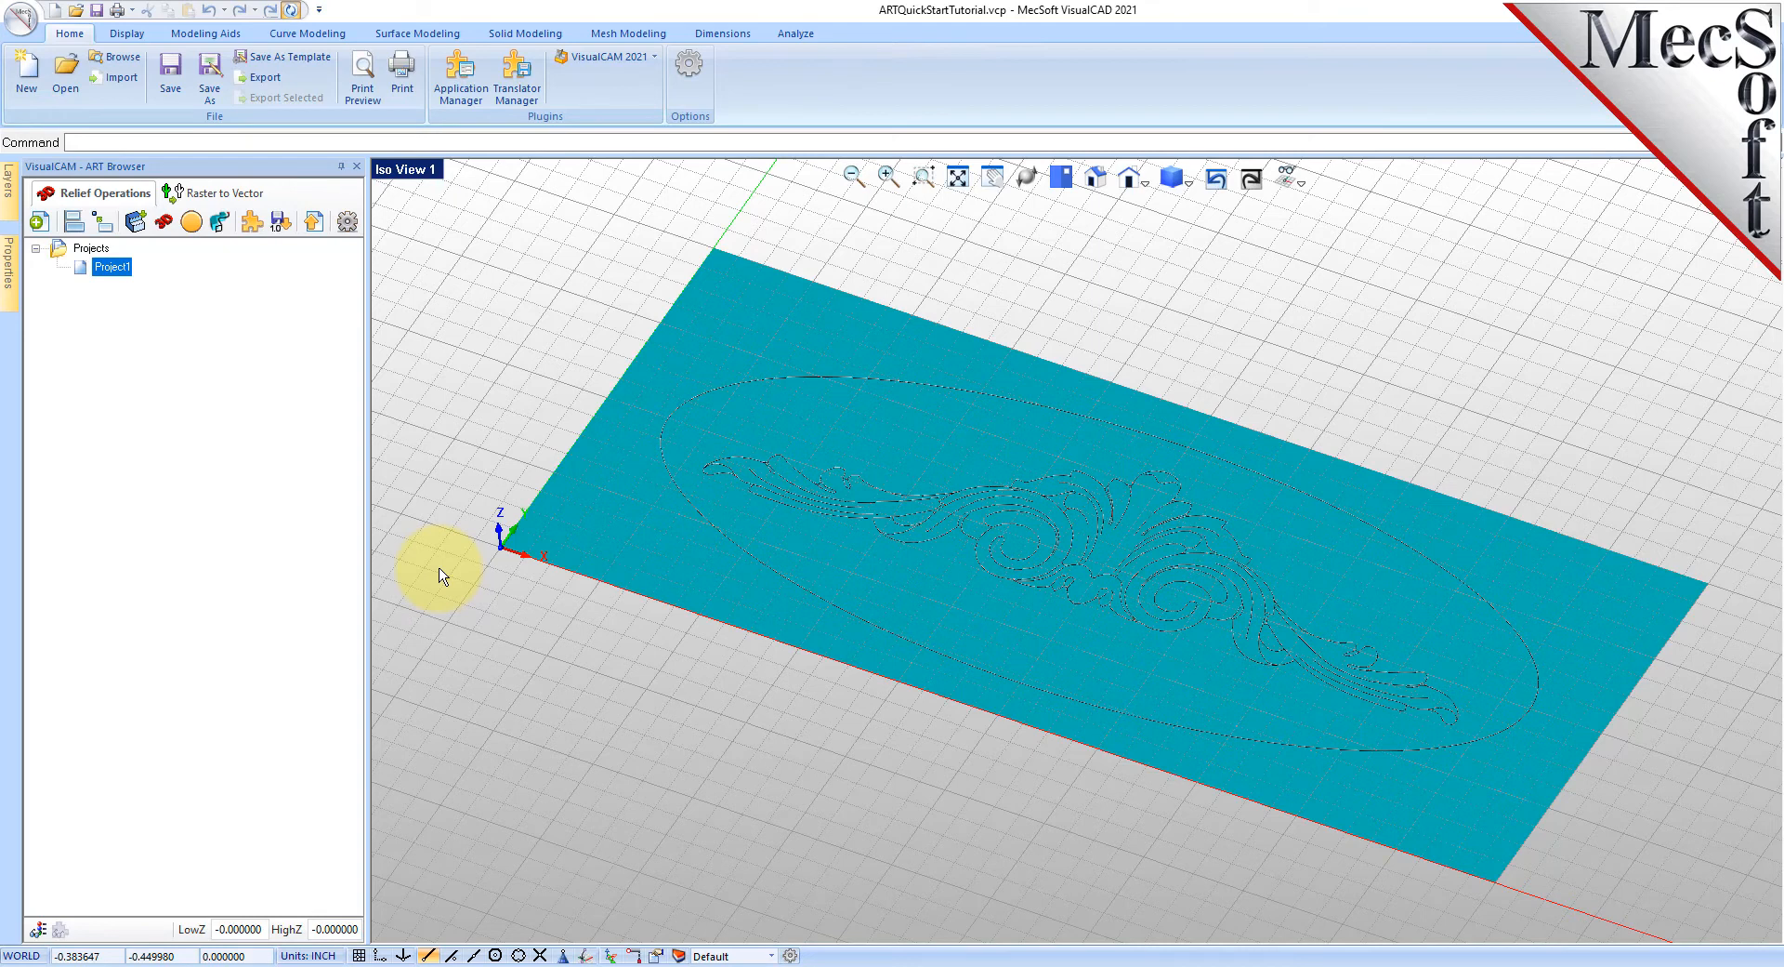
- Define a Sweep operation of type Add with cross-section scale 1 and the round profile reduced to a radius of about 0.19
{"action": "left_click", "coordinate": [221, 229]}
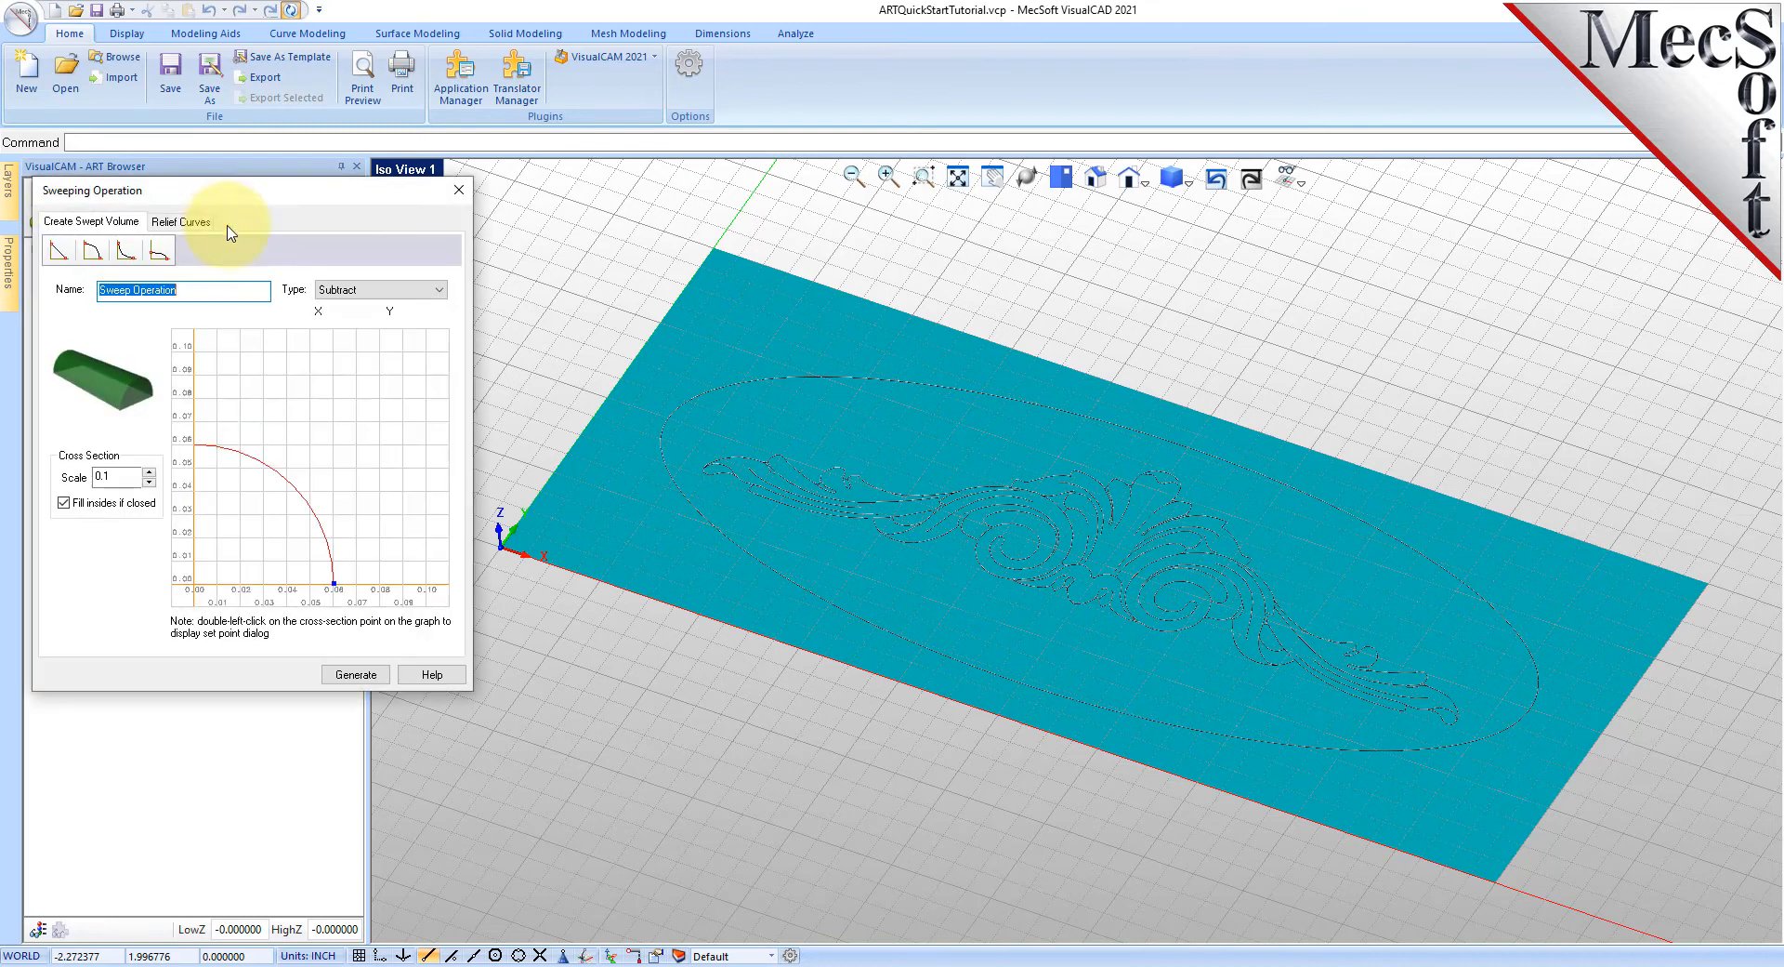
{"action": "left_click_drag", "start_coordinate": [239, 191], "coordinate": [391, 263]}
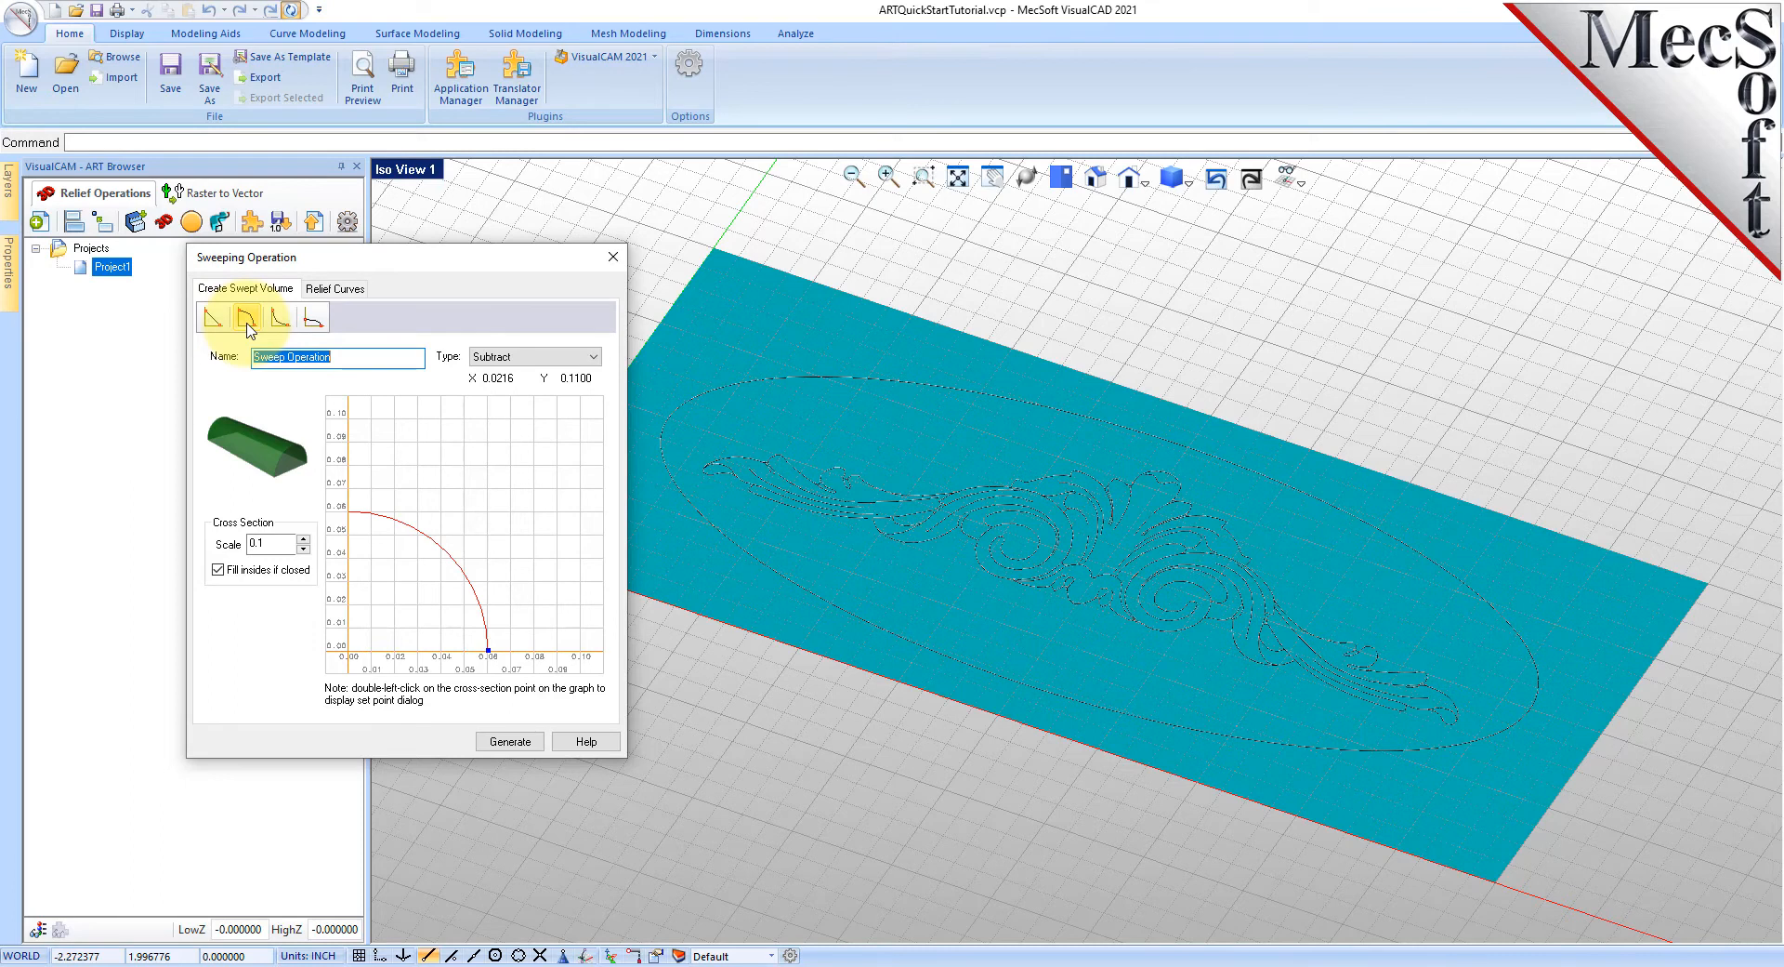
{"action": "left_click", "coordinate": [531, 357]}
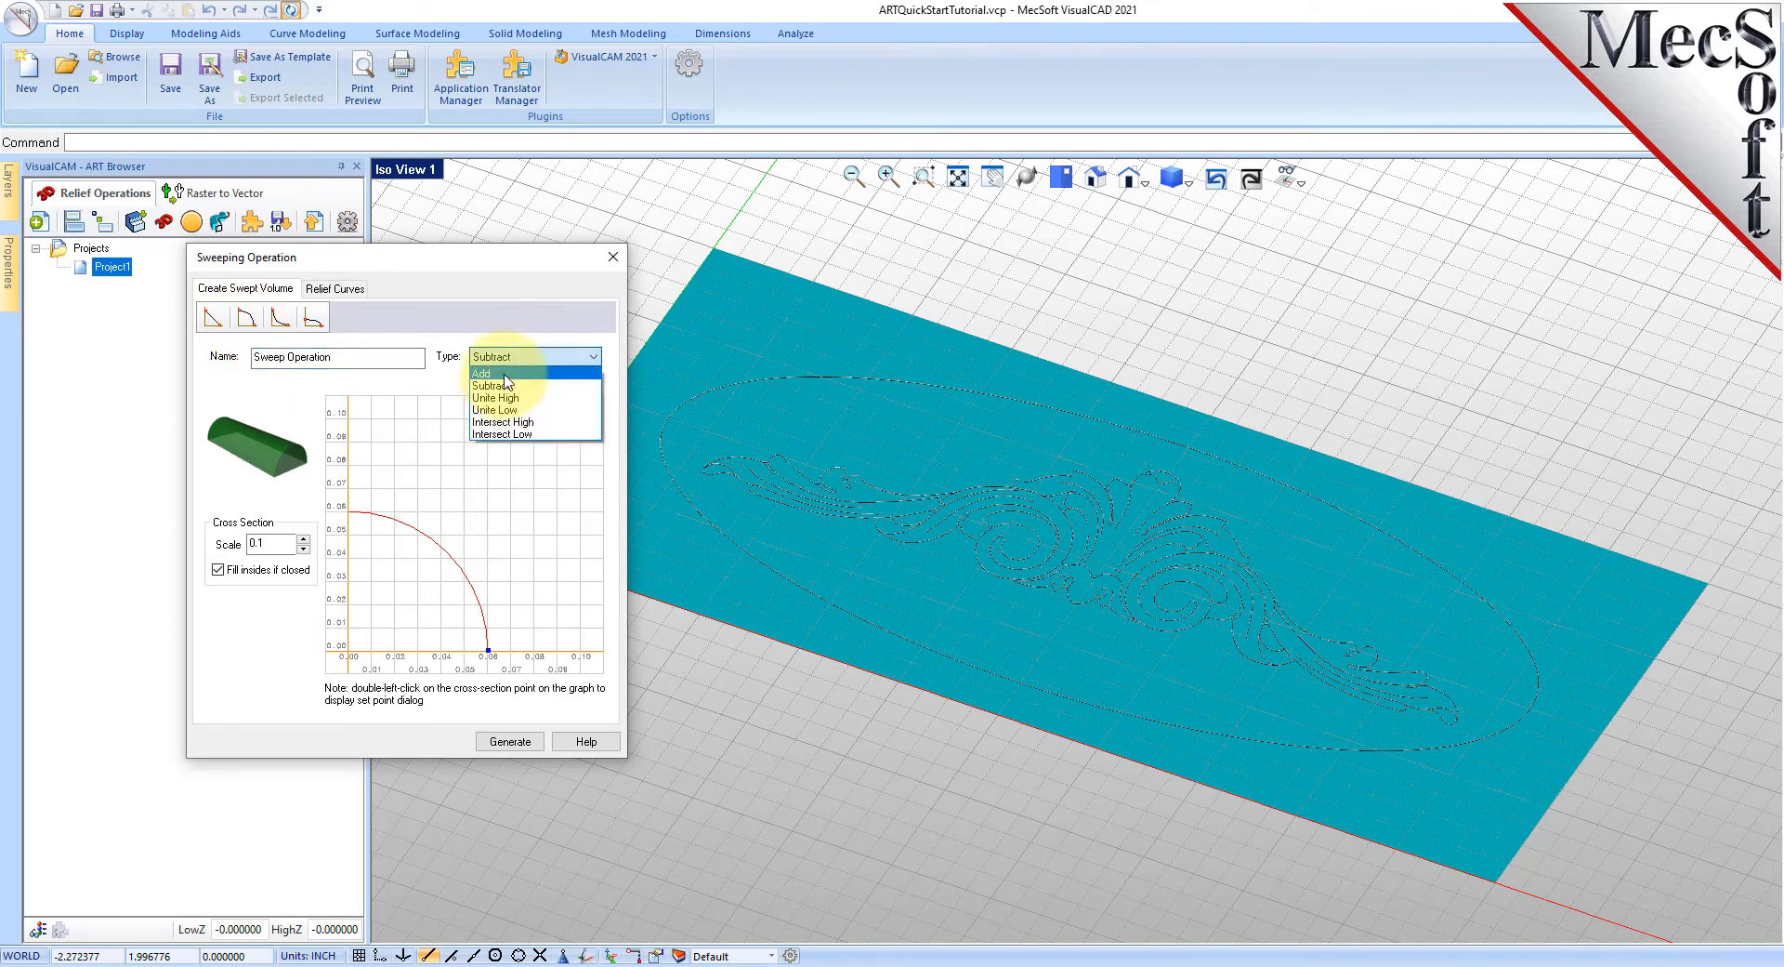
{"action": "left_click", "coordinate": [483, 372]}
{"action": "left_click_drag", "start_coordinate": [279, 543], "coordinate": [219, 539]}
{"action": "type", "text": "1"}
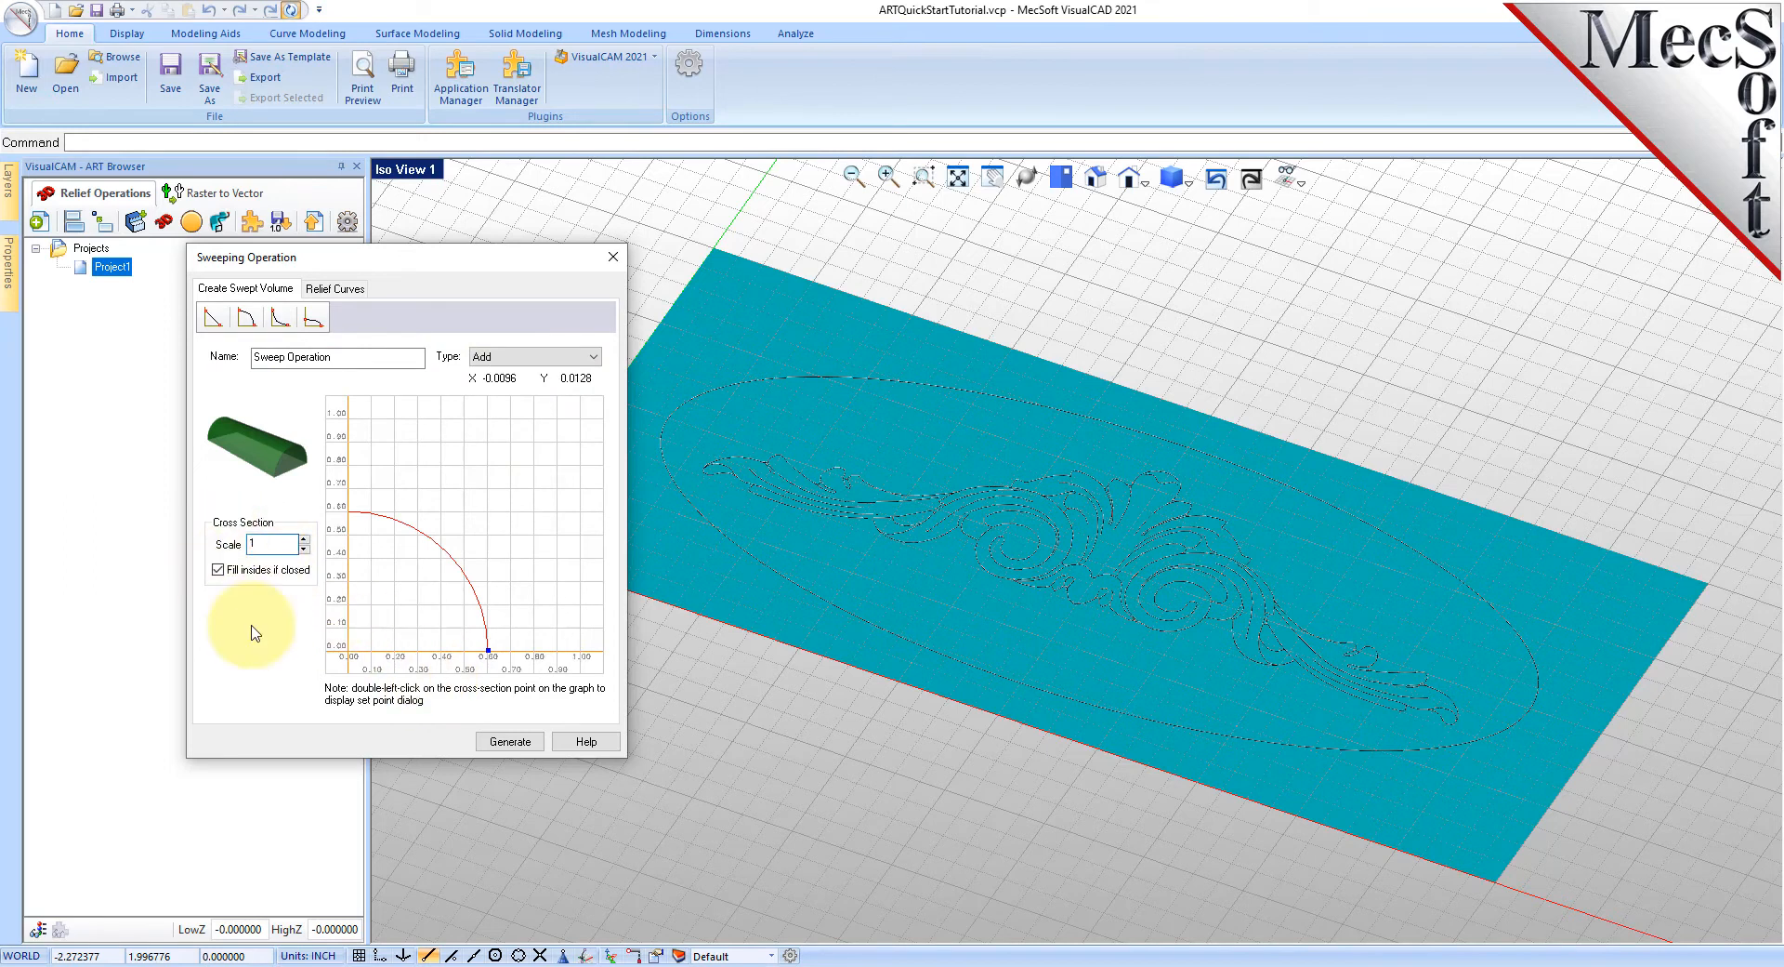
{"action": "left_click_drag", "start_coordinate": [488, 649], "coordinate": [394, 665]}
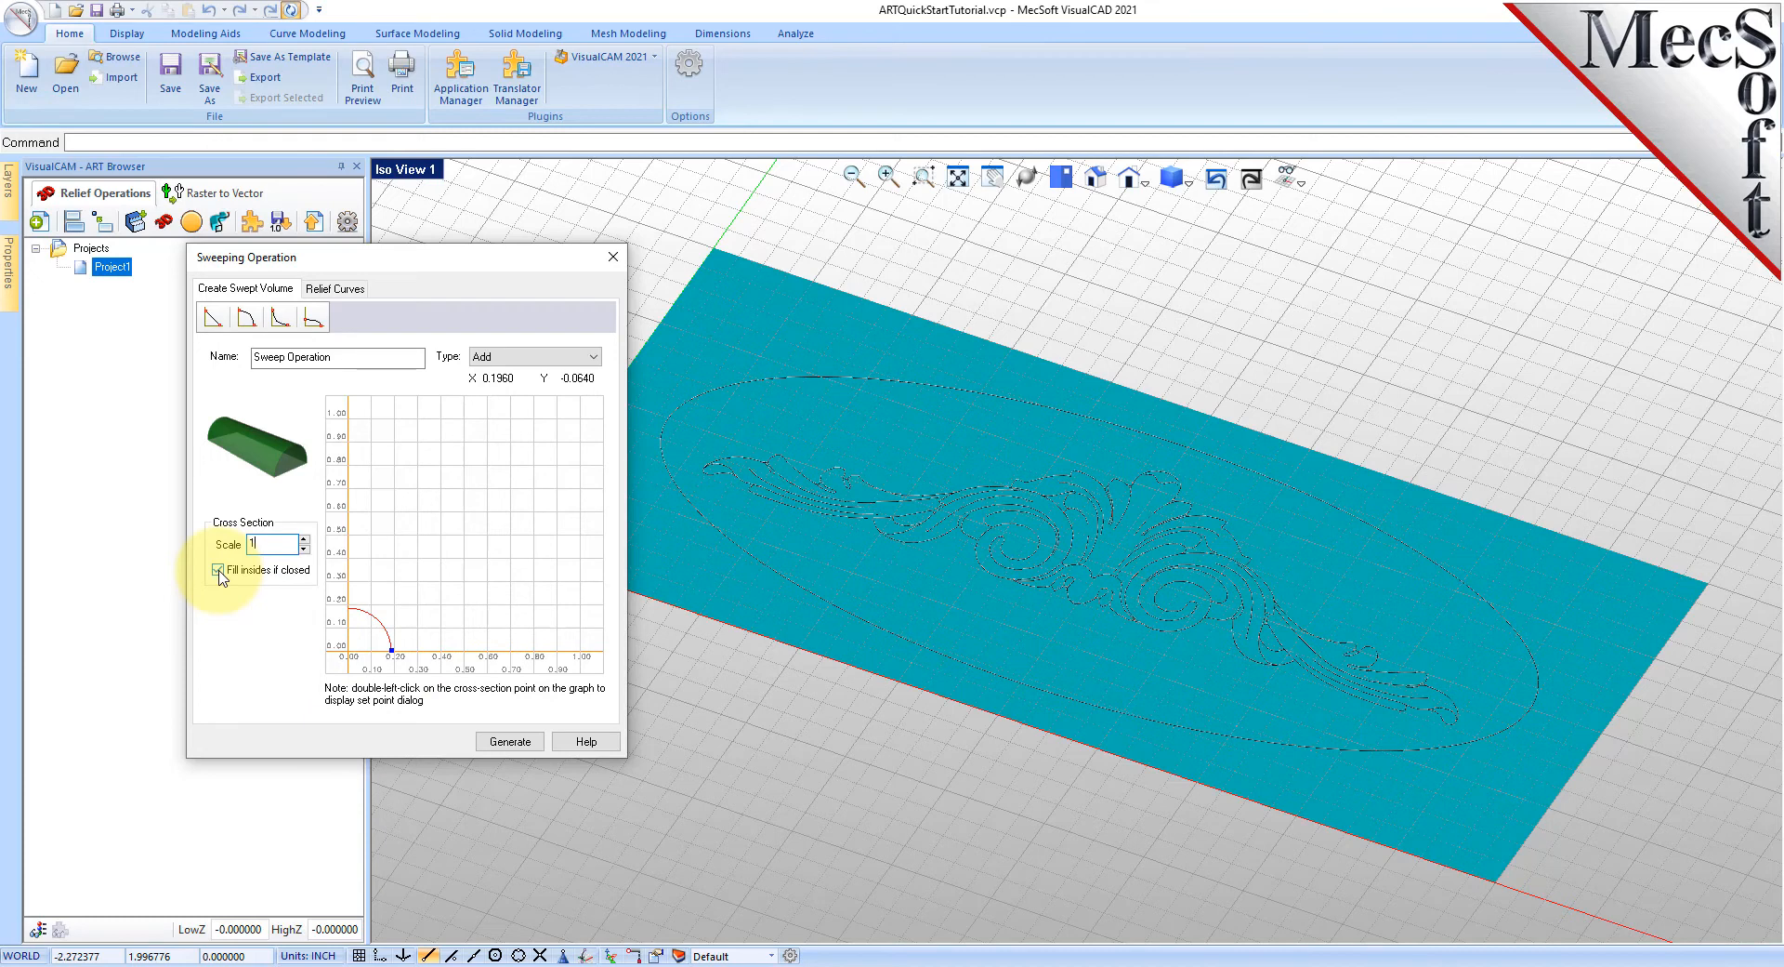
- Pick the outer oval as the sweep's border curve and generate the swept volume
{"action": "left_click", "coordinate": [334, 288]}
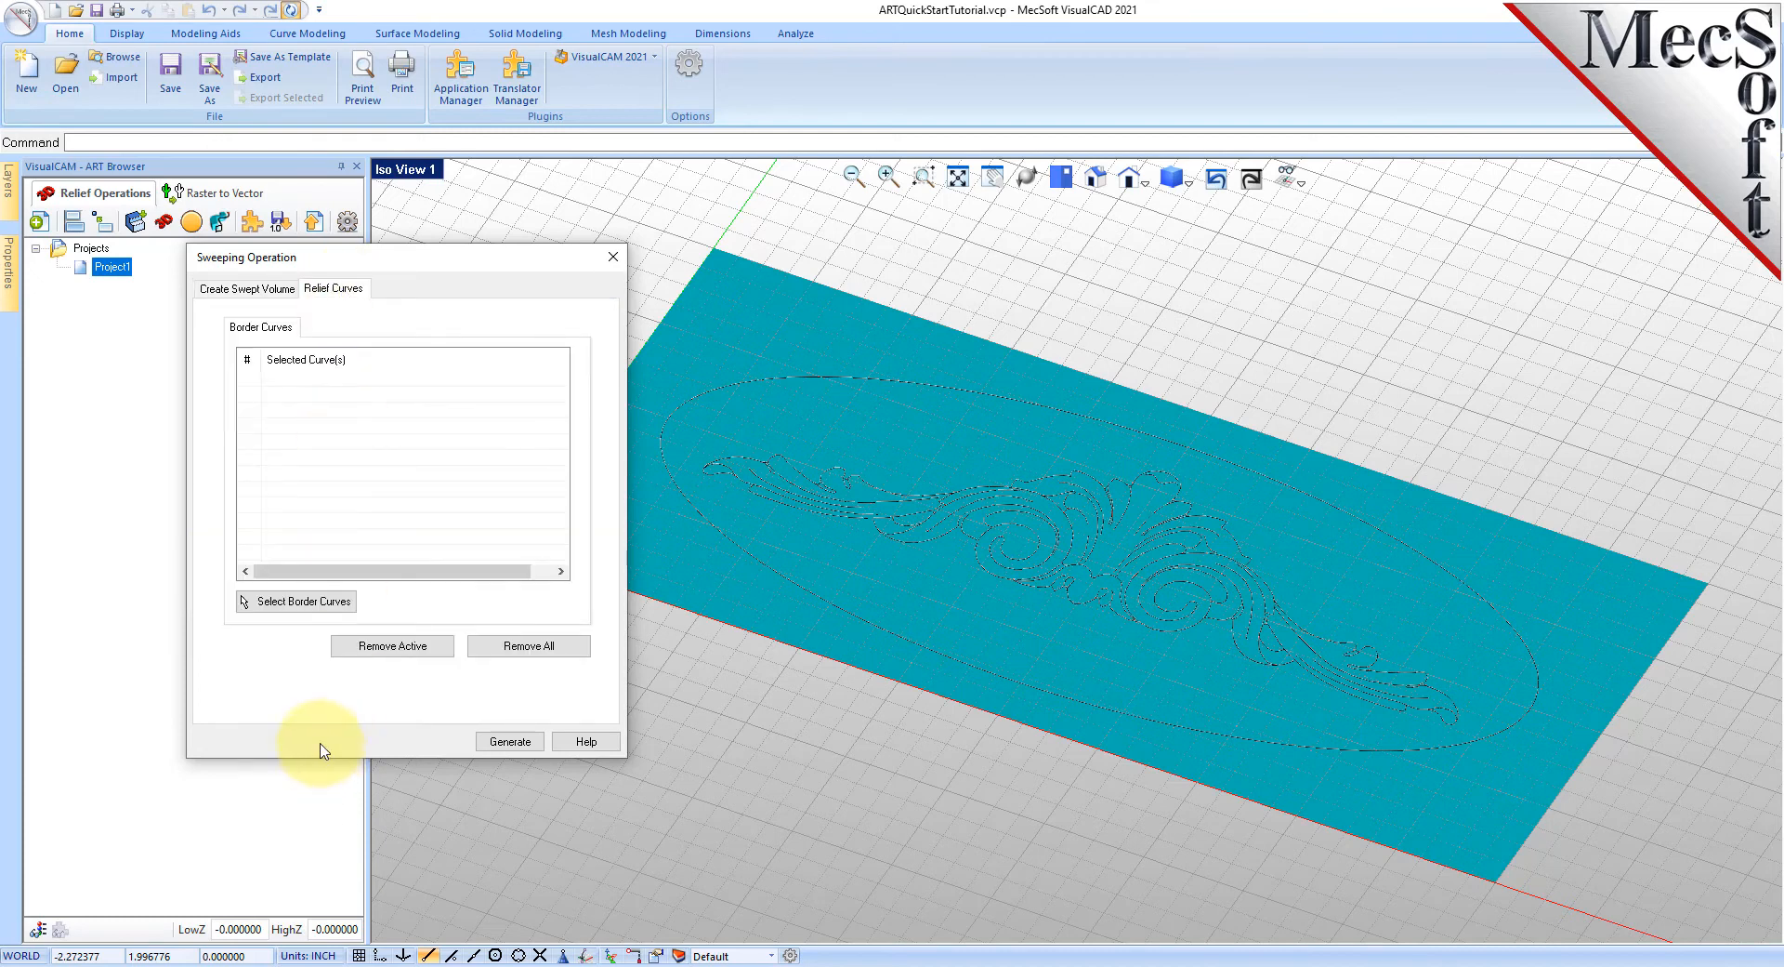
{"action": "left_click", "coordinate": [303, 602]}
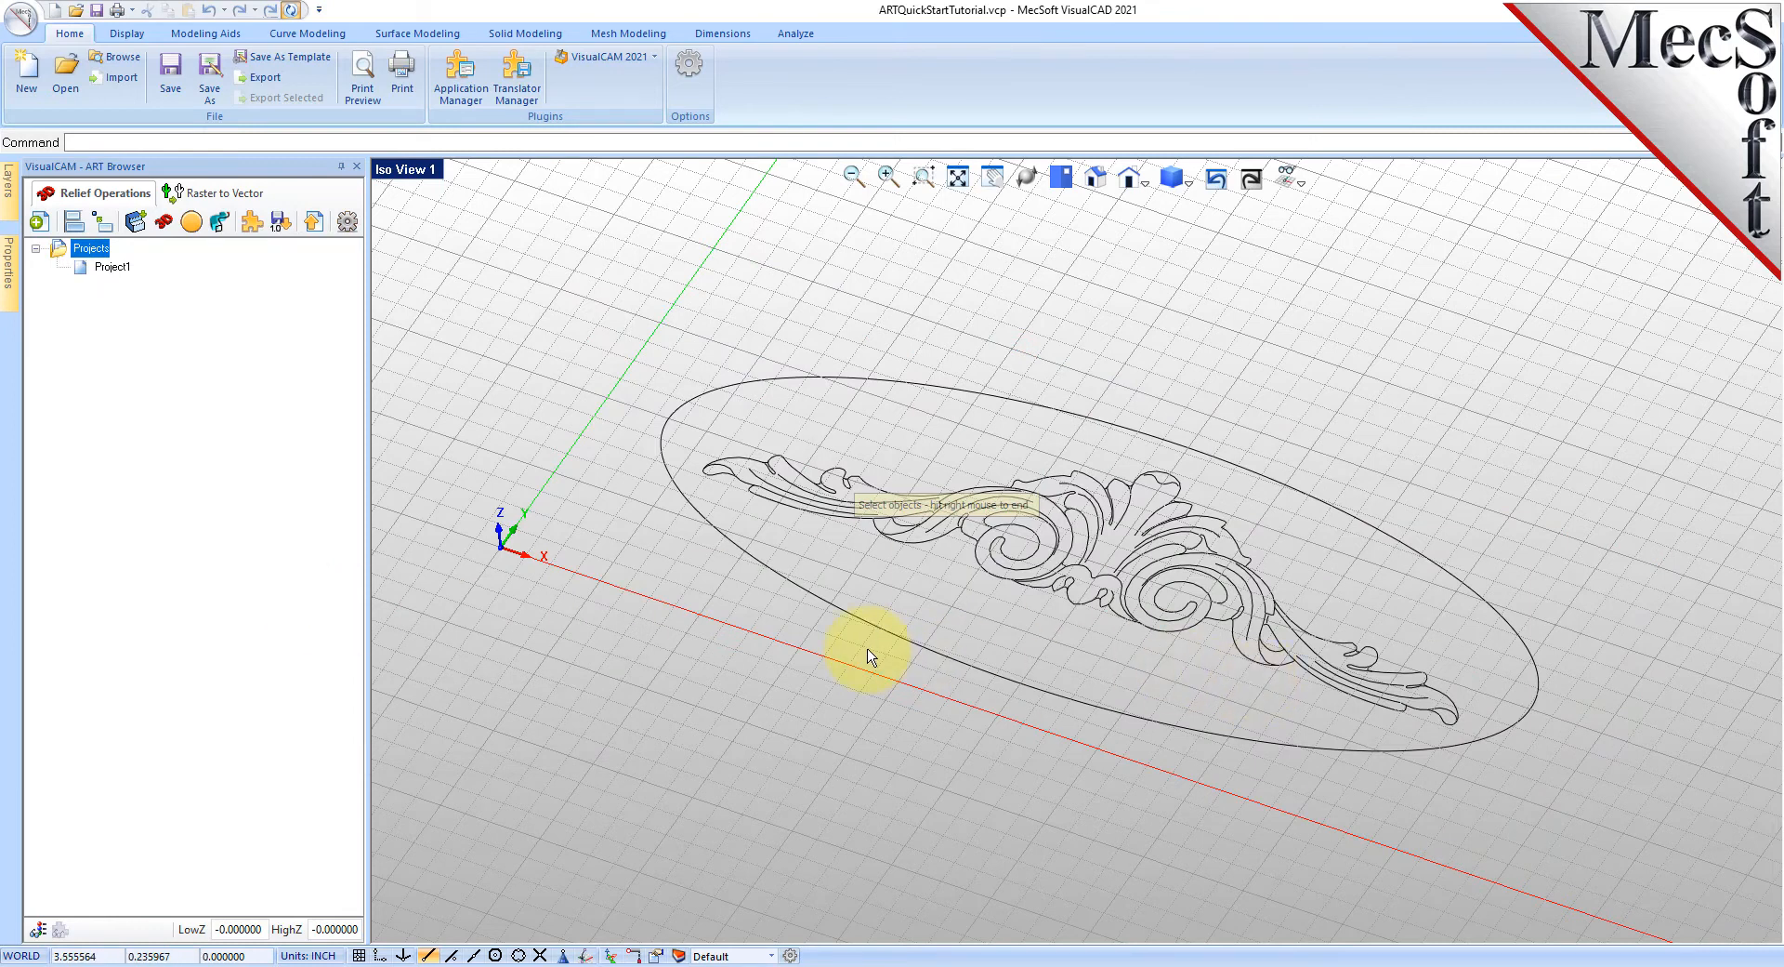
{"action": "left_click", "coordinate": [926, 384]}
{"action": "right_click", "coordinate": [927, 384]}
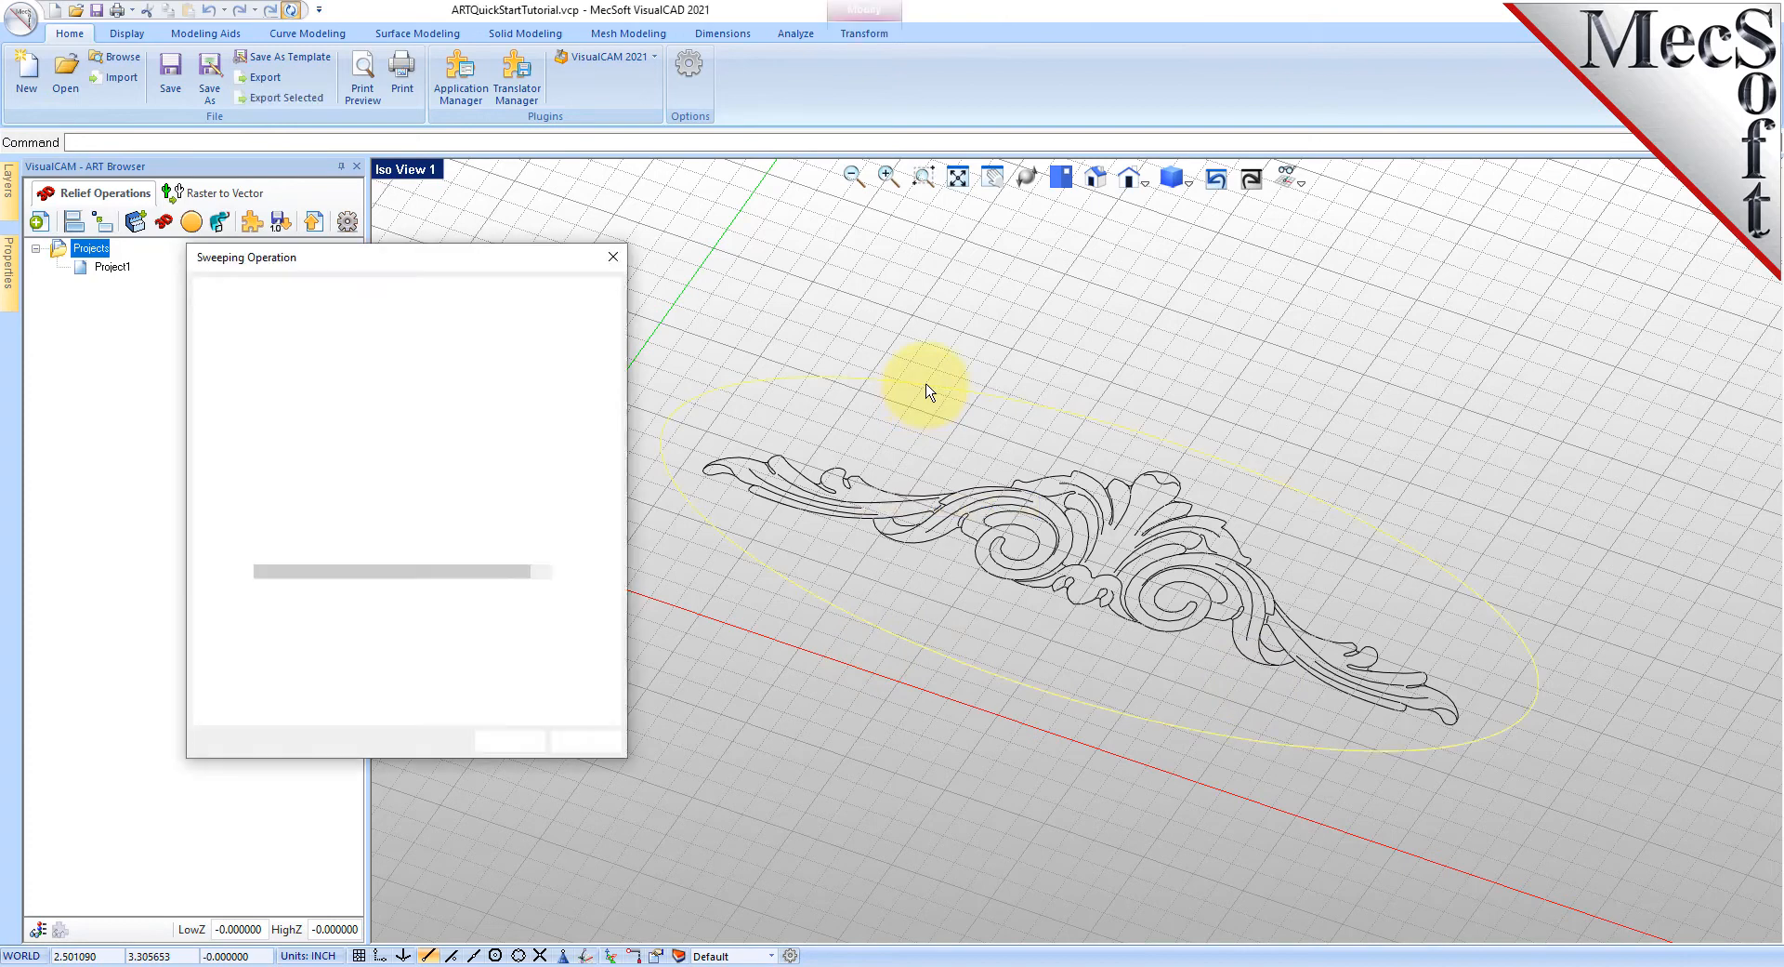
{"action": "left_click", "coordinate": [284, 379]}
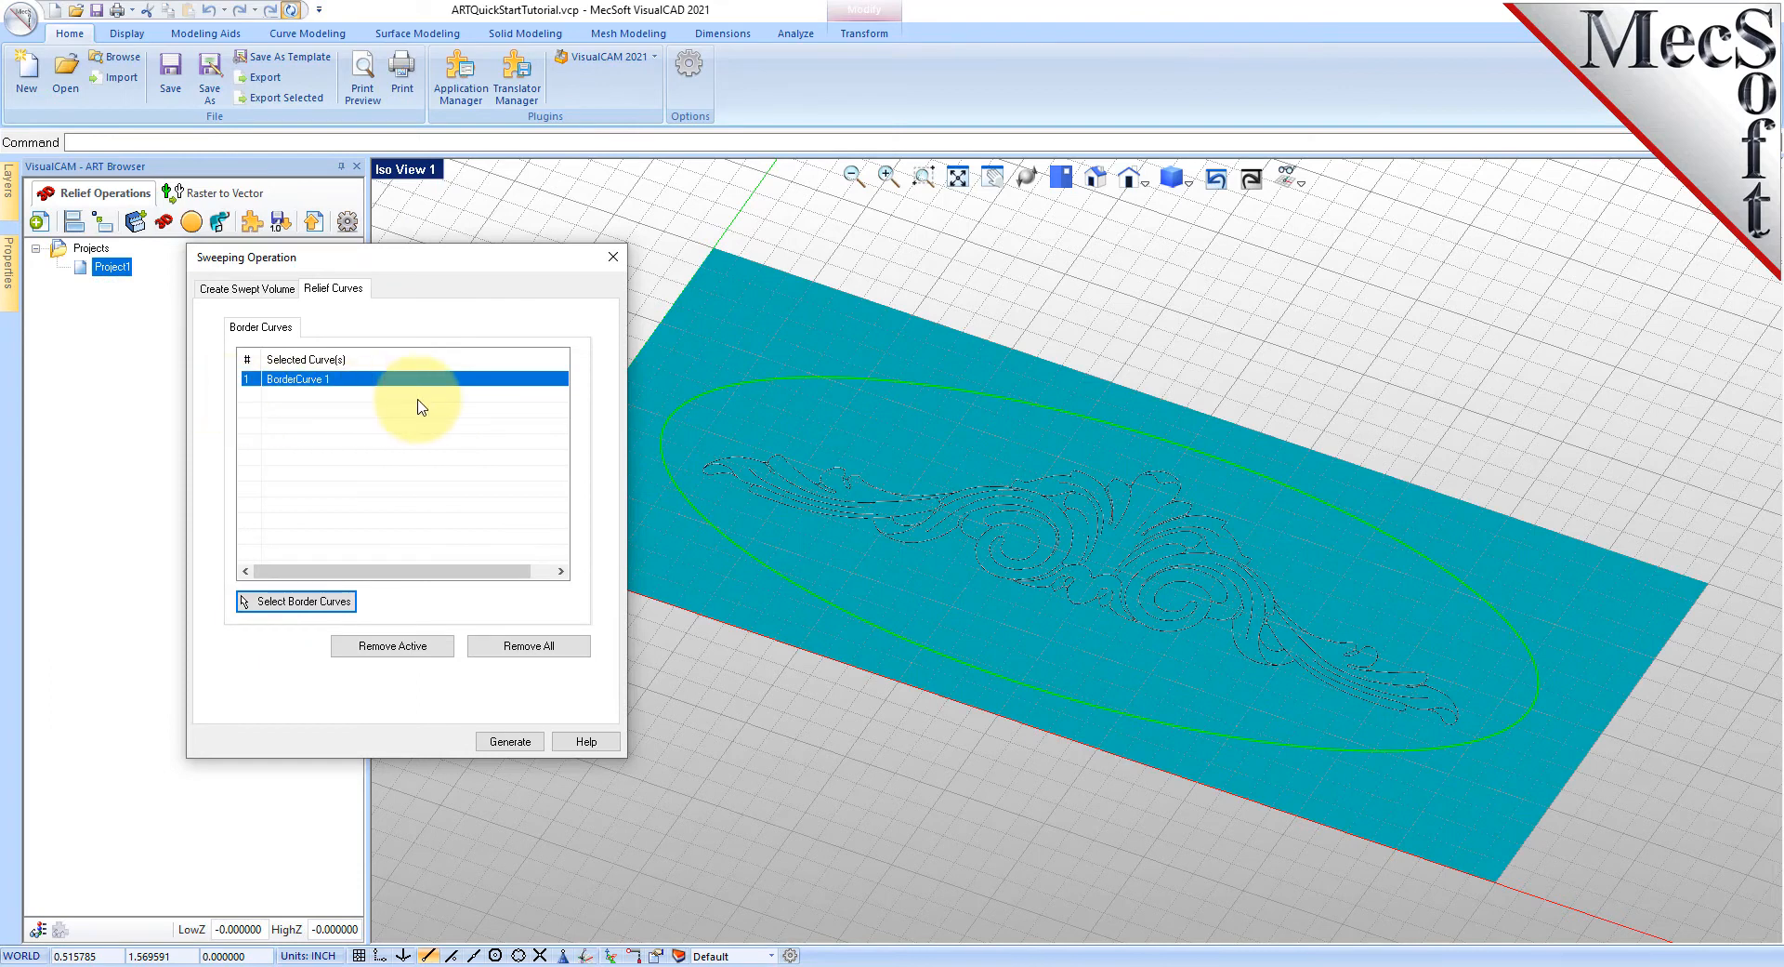
{"action": "left_click", "coordinate": [507, 741]}
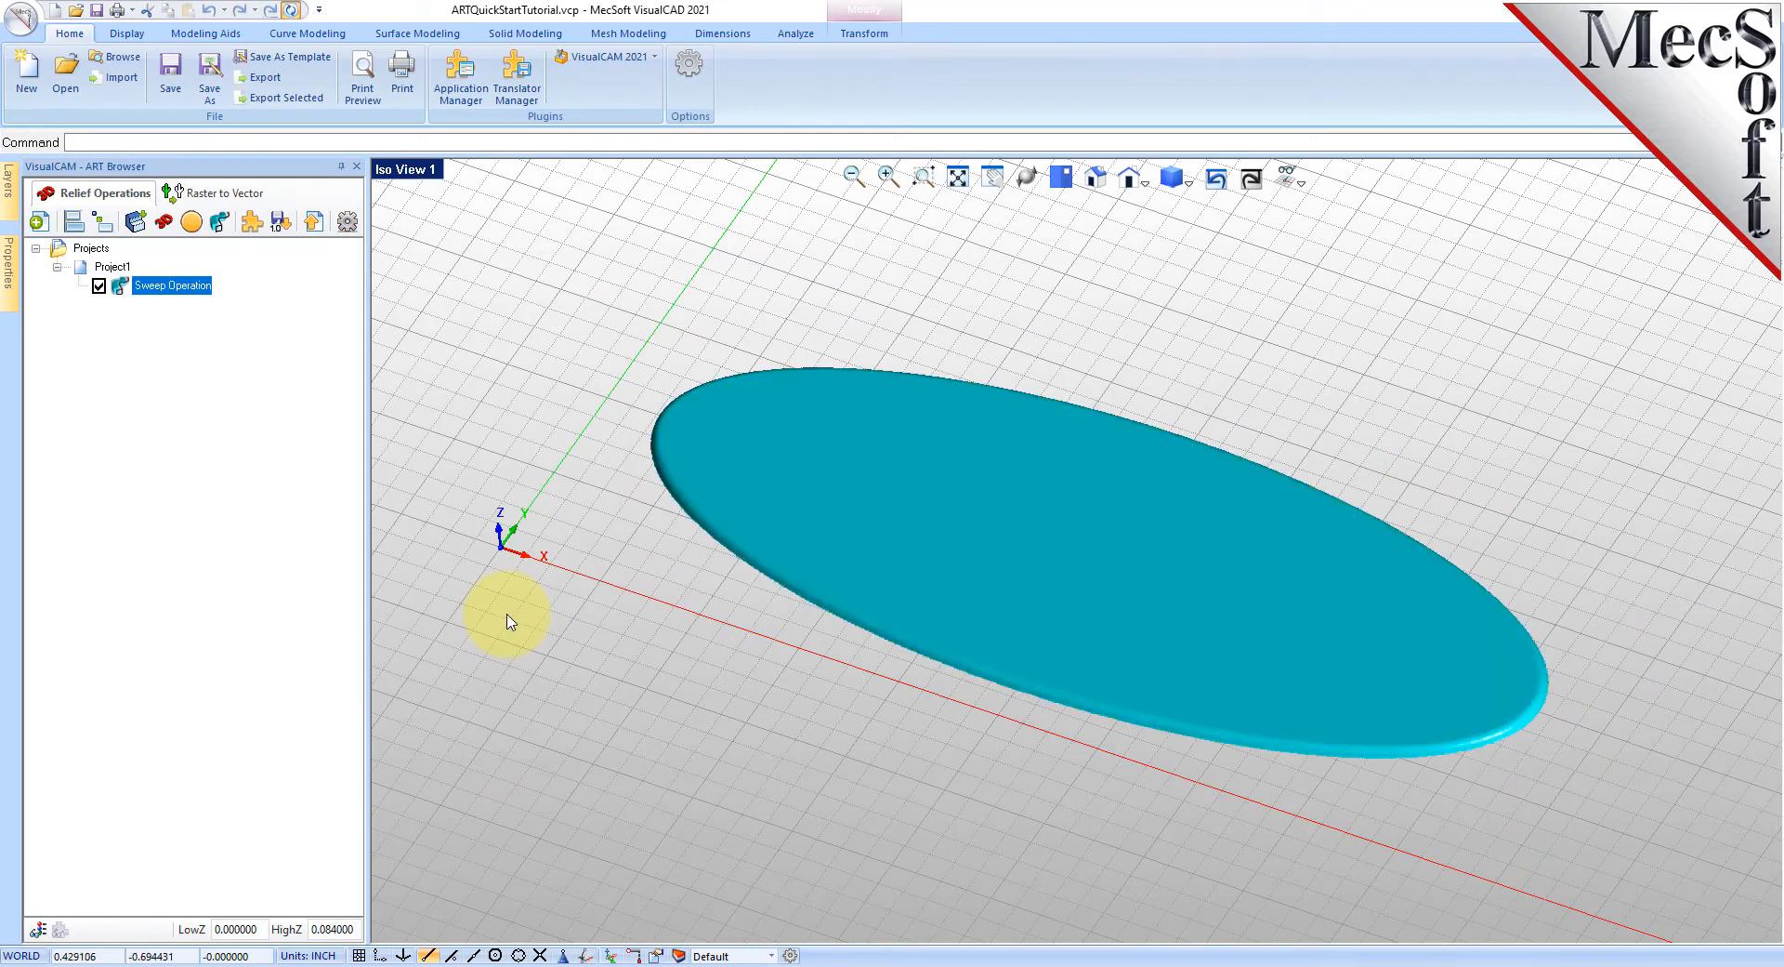
- Examine the swept oval and its rounded edge up close and from several angles
{"action": "left_click", "coordinate": [1027, 177]}
{"action": "left_click_drag", "start_coordinate": [1005, 528], "coordinate": [1041, 566]}
{"action": "scroll", "coordinate": [1106, 748], "scroll_direction": "up", "scroll_amount": 3}
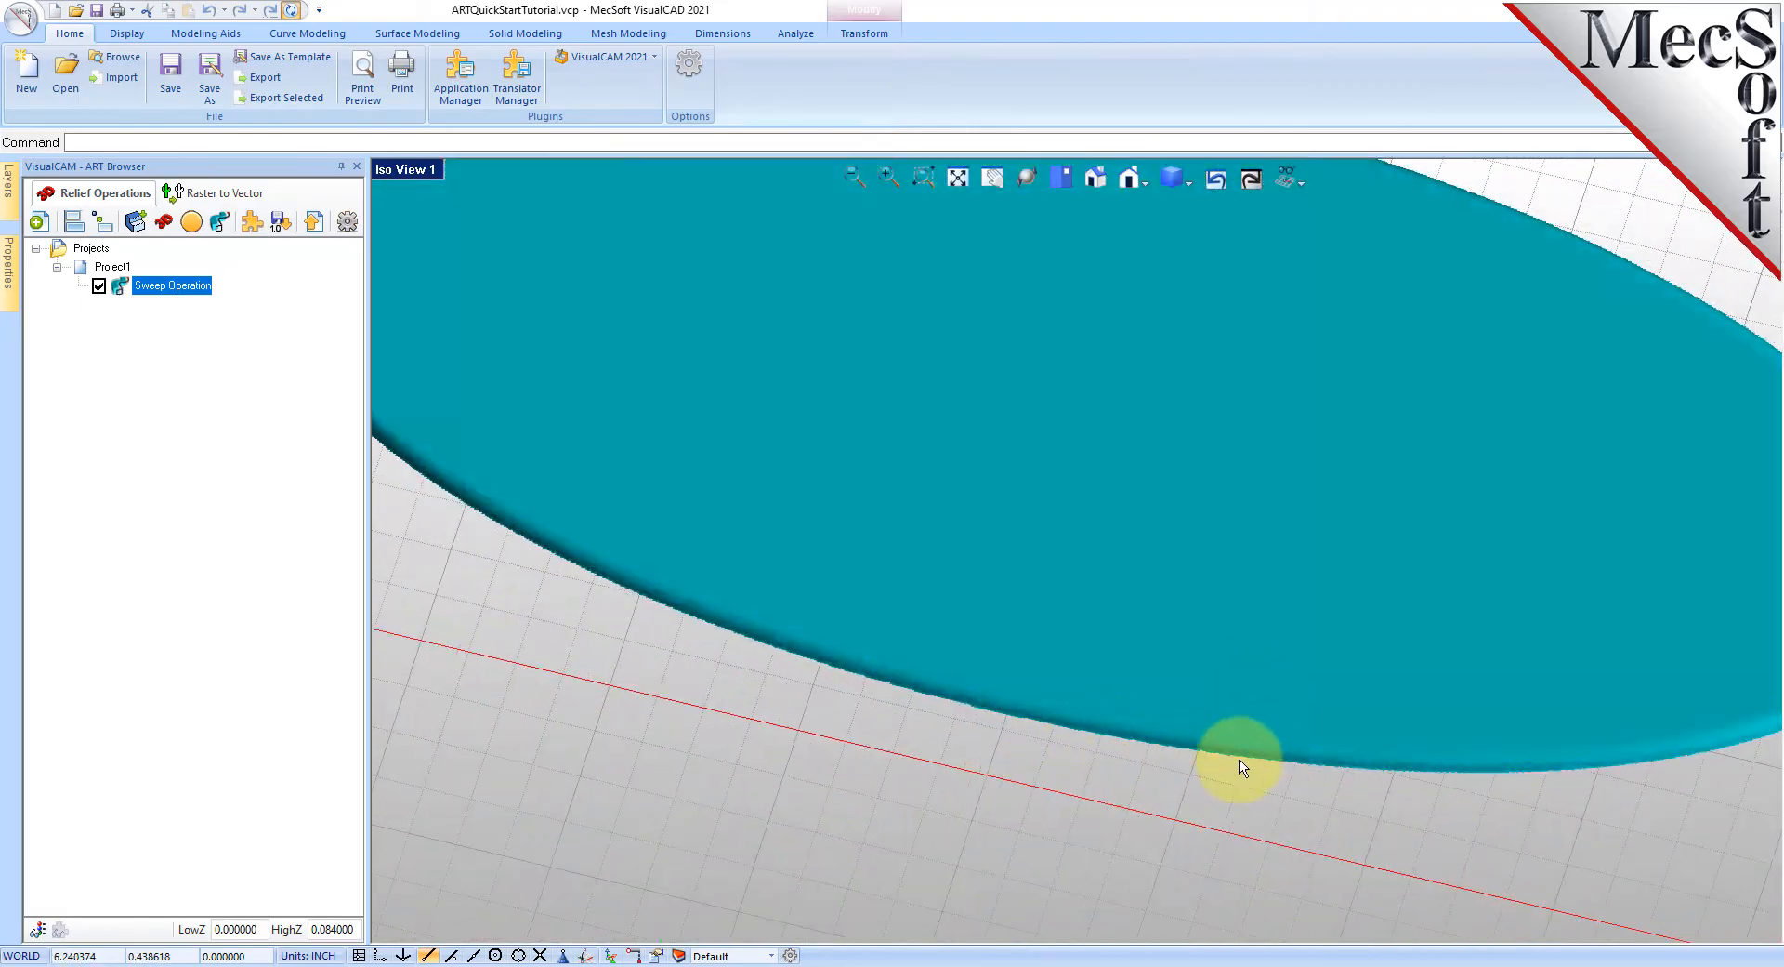
{"action": "left_click", "coordinate": [1026, 175]}
{"action": "mouse_move", "coordinate": [1056, 572]}
{"action": "left_mouse_down"}
{"action": "mouse_move", "coordinate": [1068, 430]}
{"action": "mouse_move", "coordinate": [1074, 534]}
{"action": "mouse_move", "coordinate": [1030, 587]}
{"action": "left_mouse_up"}
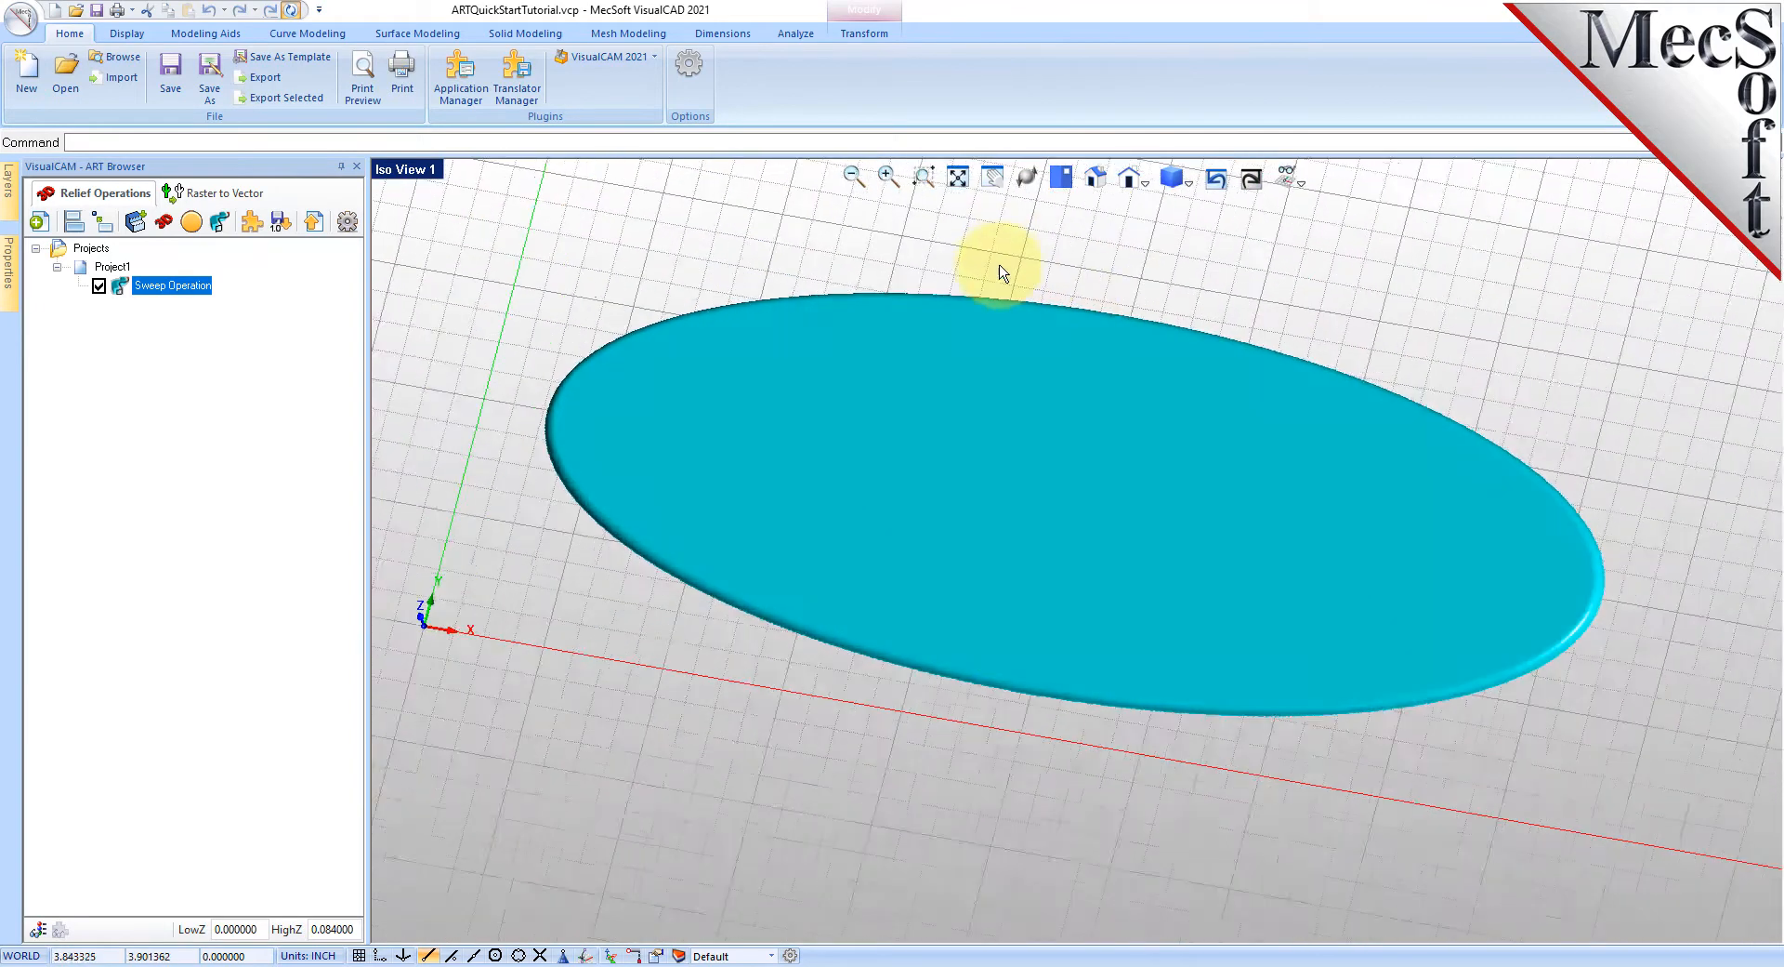
{"action": "scroll", "coordinate": [990, 274], "scroll_direction": "up", "scroll_amount": 2}
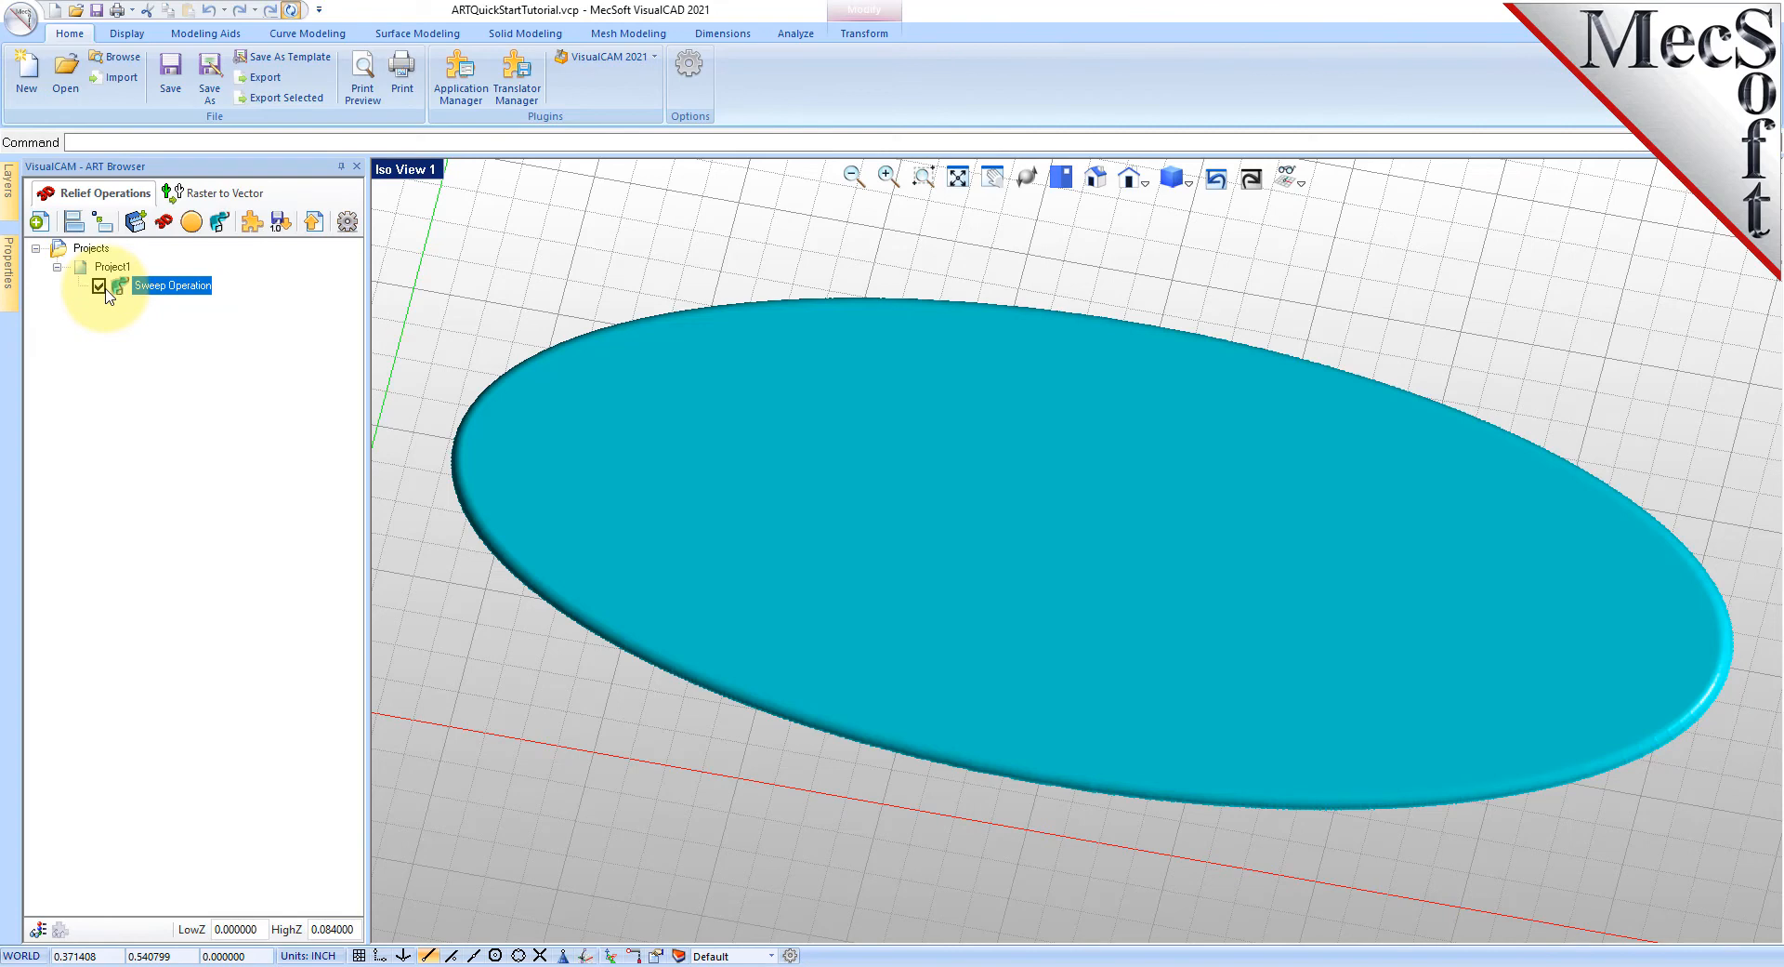
- Start a Puffing operation with the round profile and set its type to Add
{"action": "left_click", "coordinate": [192, 223]}
{"action": "left_click_drag", "start_coordinate": [191, 93], "coordinate": [222, 370]}
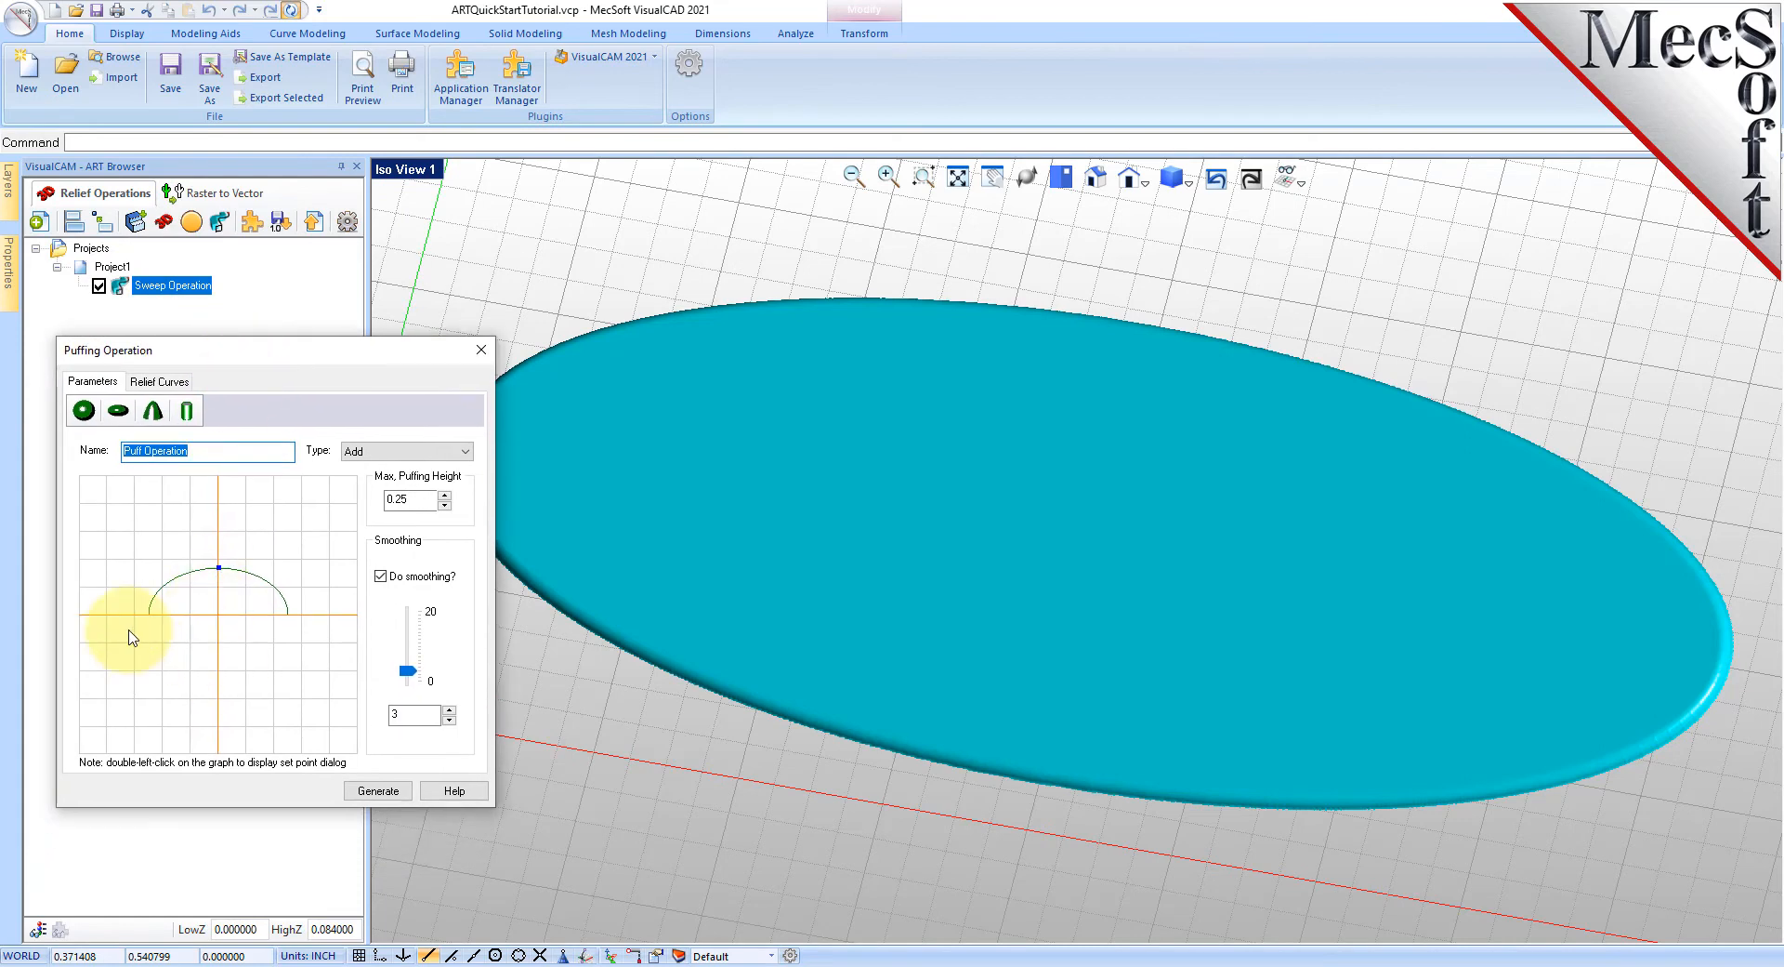
{"action": "left_click", "coordinate": [86, 414]}
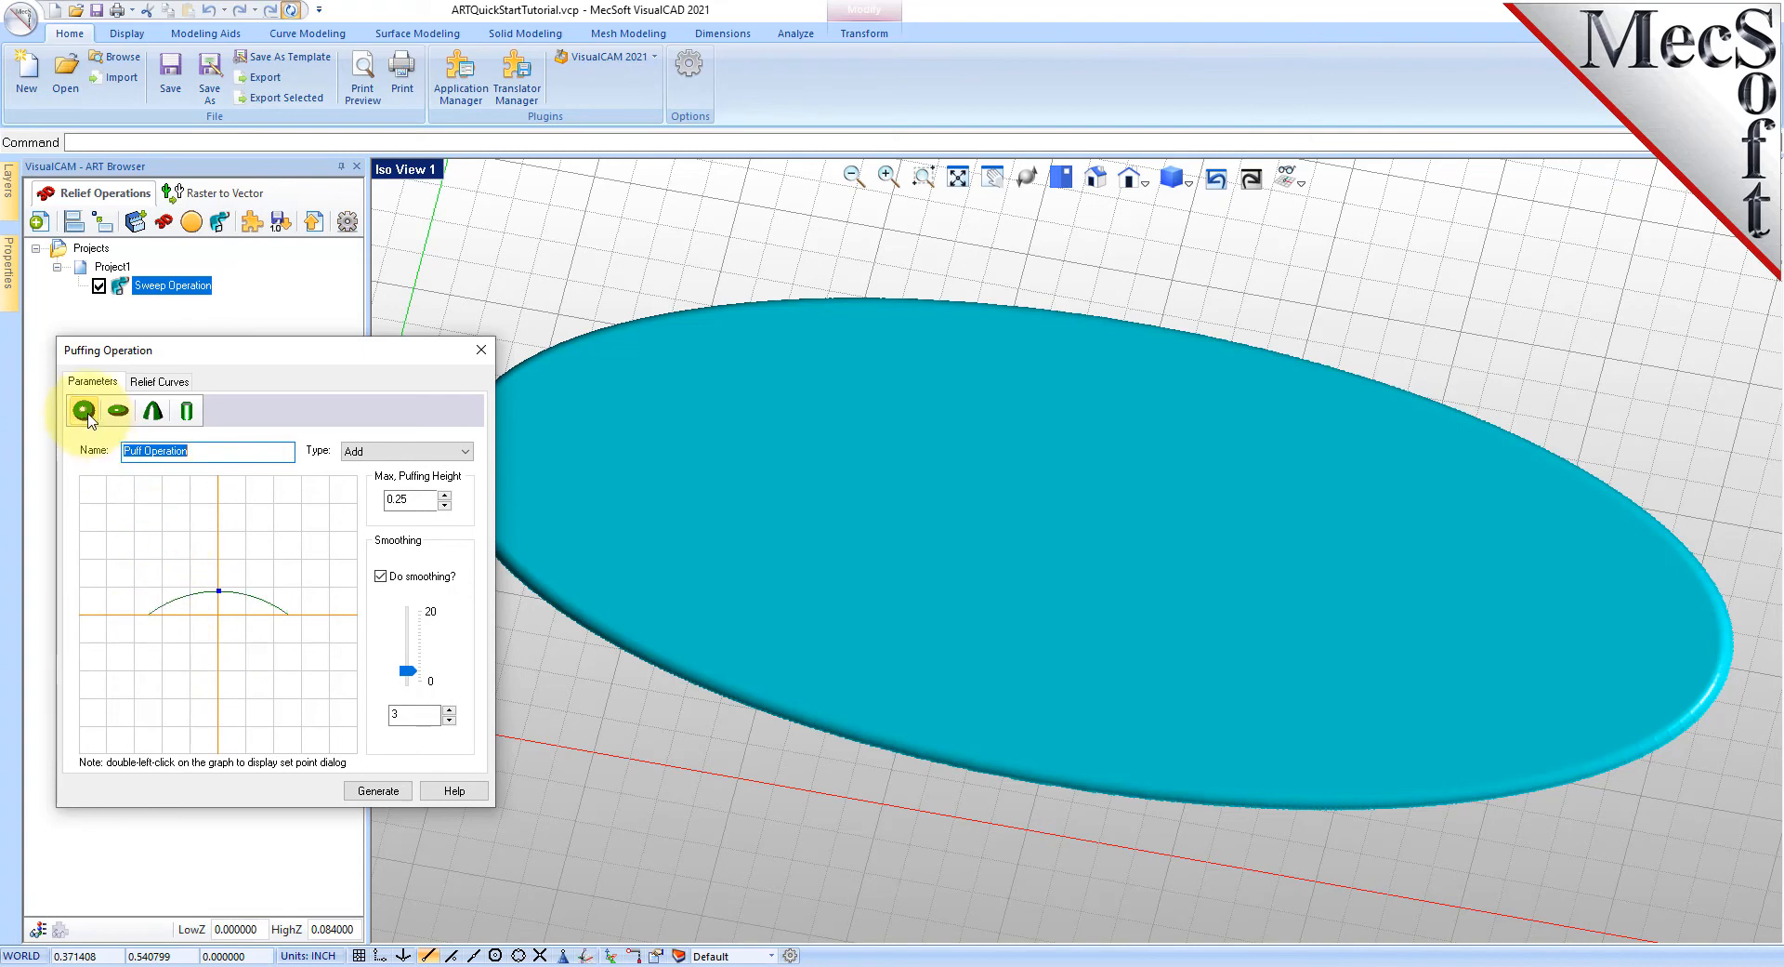
{"action": "left_click", "coordinate": [360, 451]}
{"action": "left_click", "coordinate": [355, 468]}
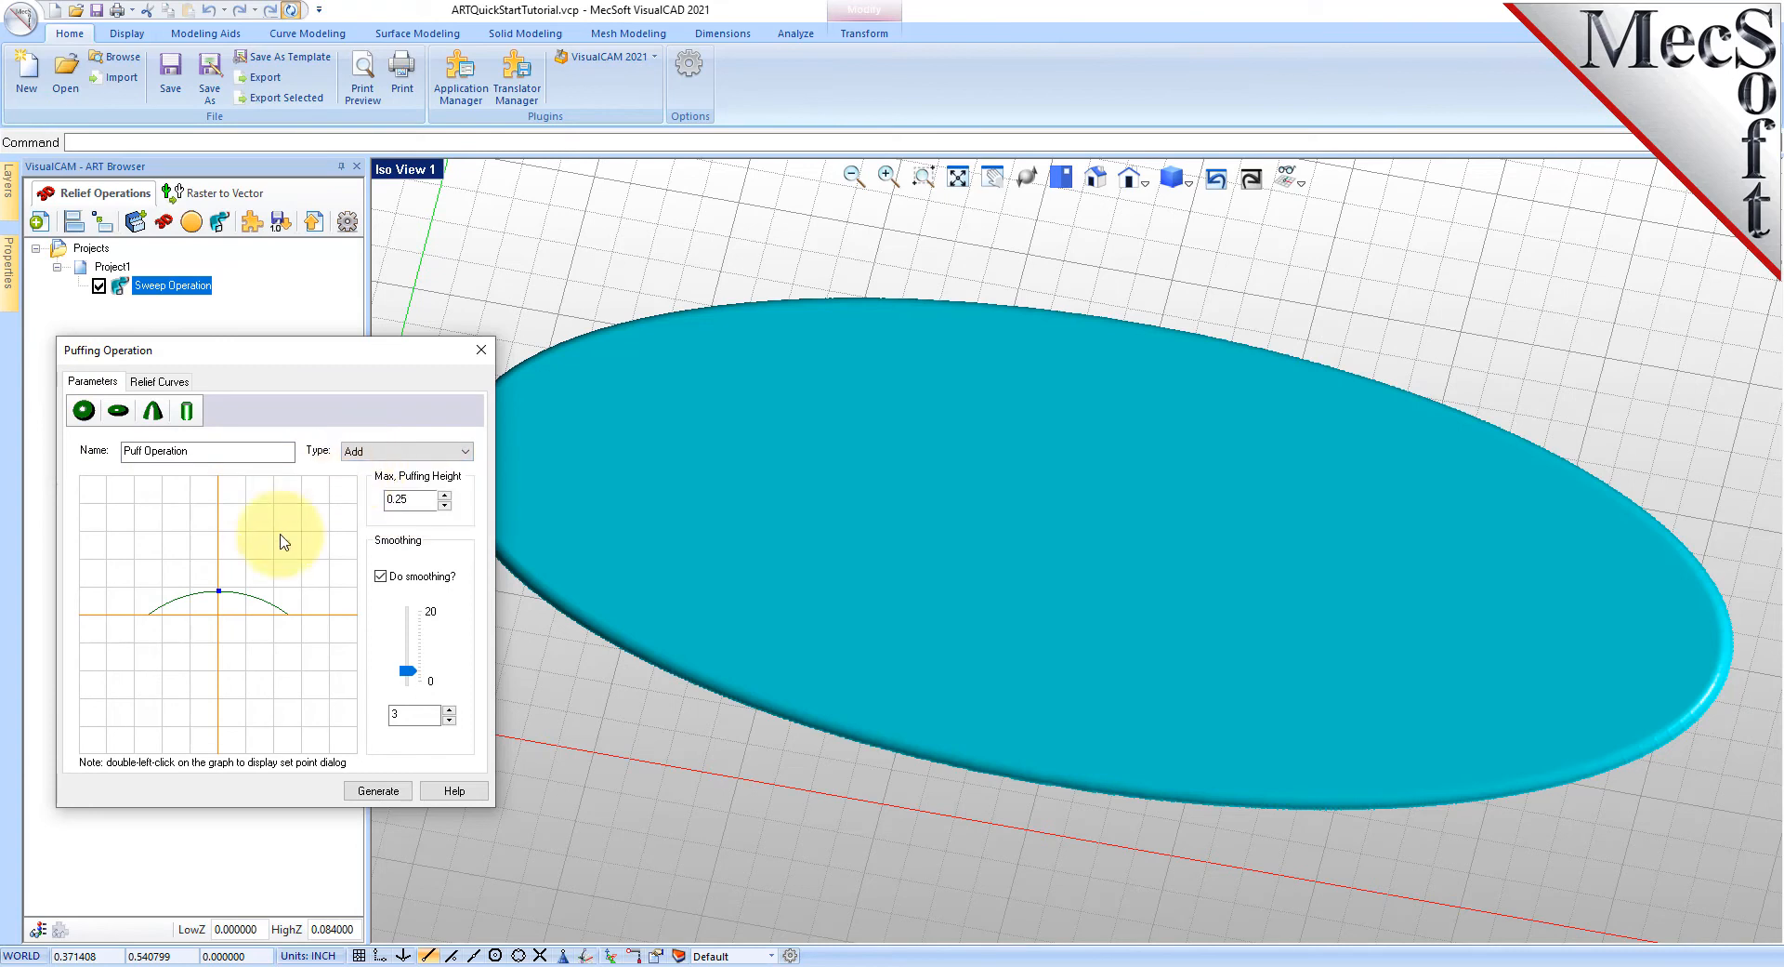
- Set the maximum puffing height to 0.5, raise the round profile's peak slightly, and set the smoothing to 6
{"action": "double_click", "coordinate": [413, 499]}
{"action": "type", "text": "0"}
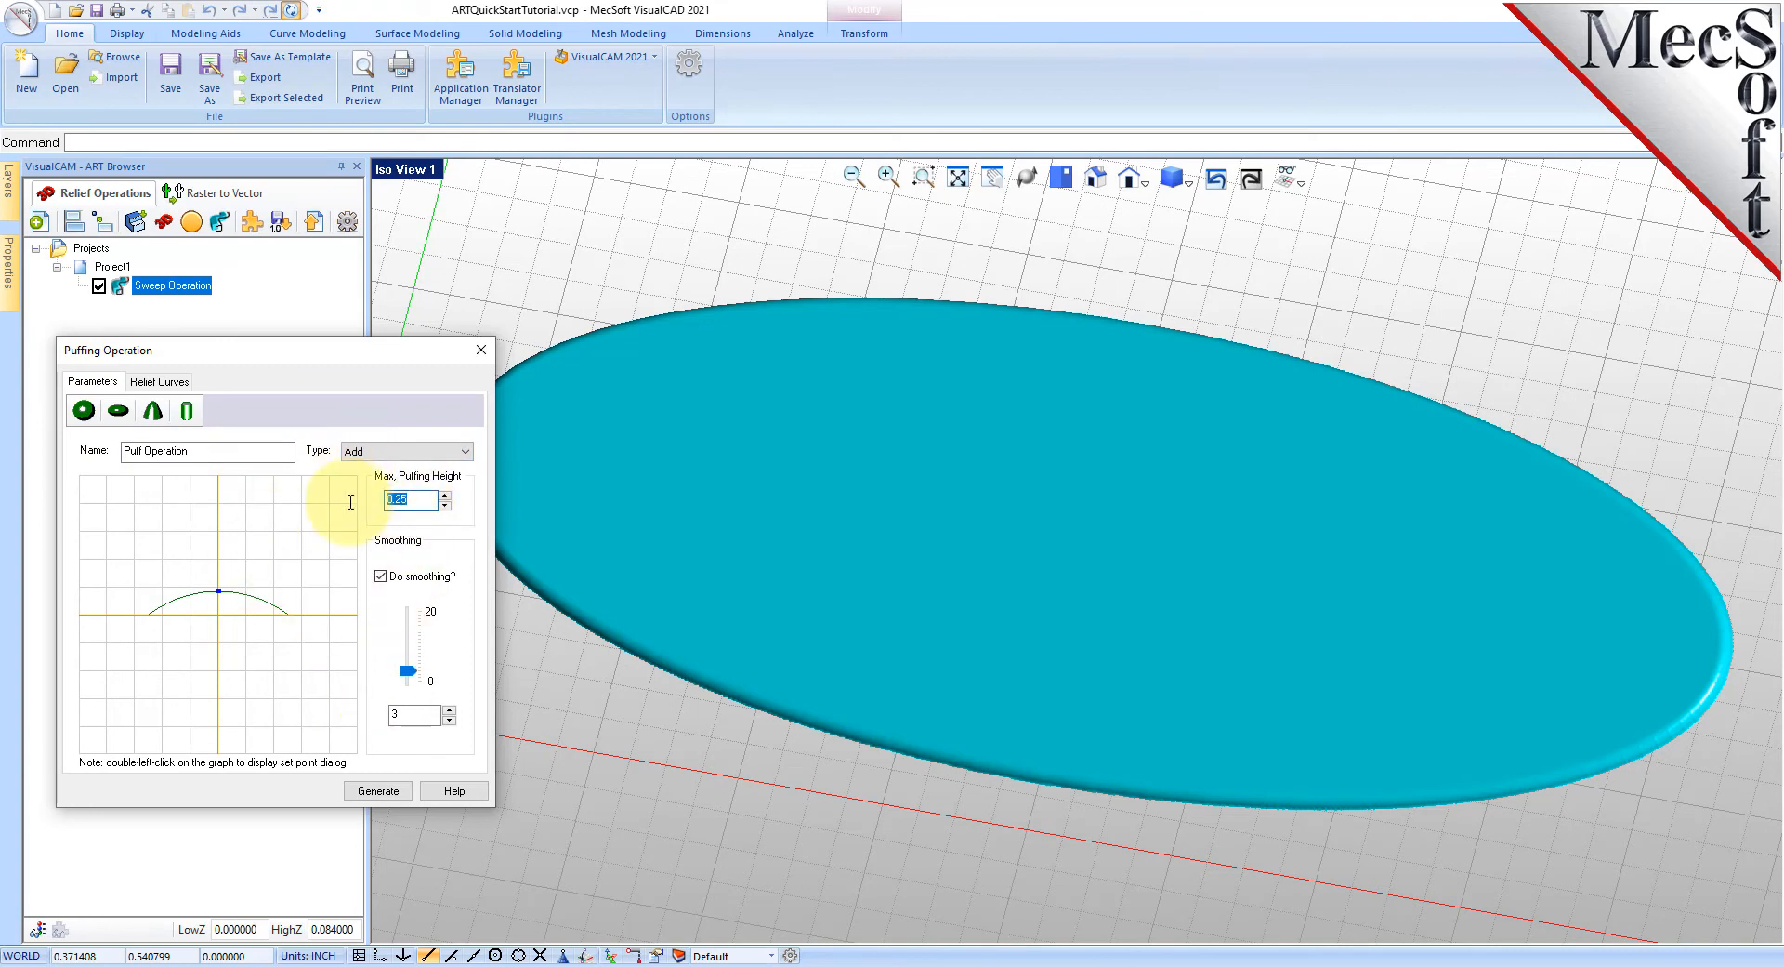
{"action": "type", "text": ".5"}
{"action": "mouse_move", "coordinate": [219, 591]}
{"action": "left_mouse_down"}
{"action": "mouse_move", "coordinate": [233, 528]}
{"action": "mouse_move", "coordinate": [223, 582]}
{"action": "left_mouse_up"}
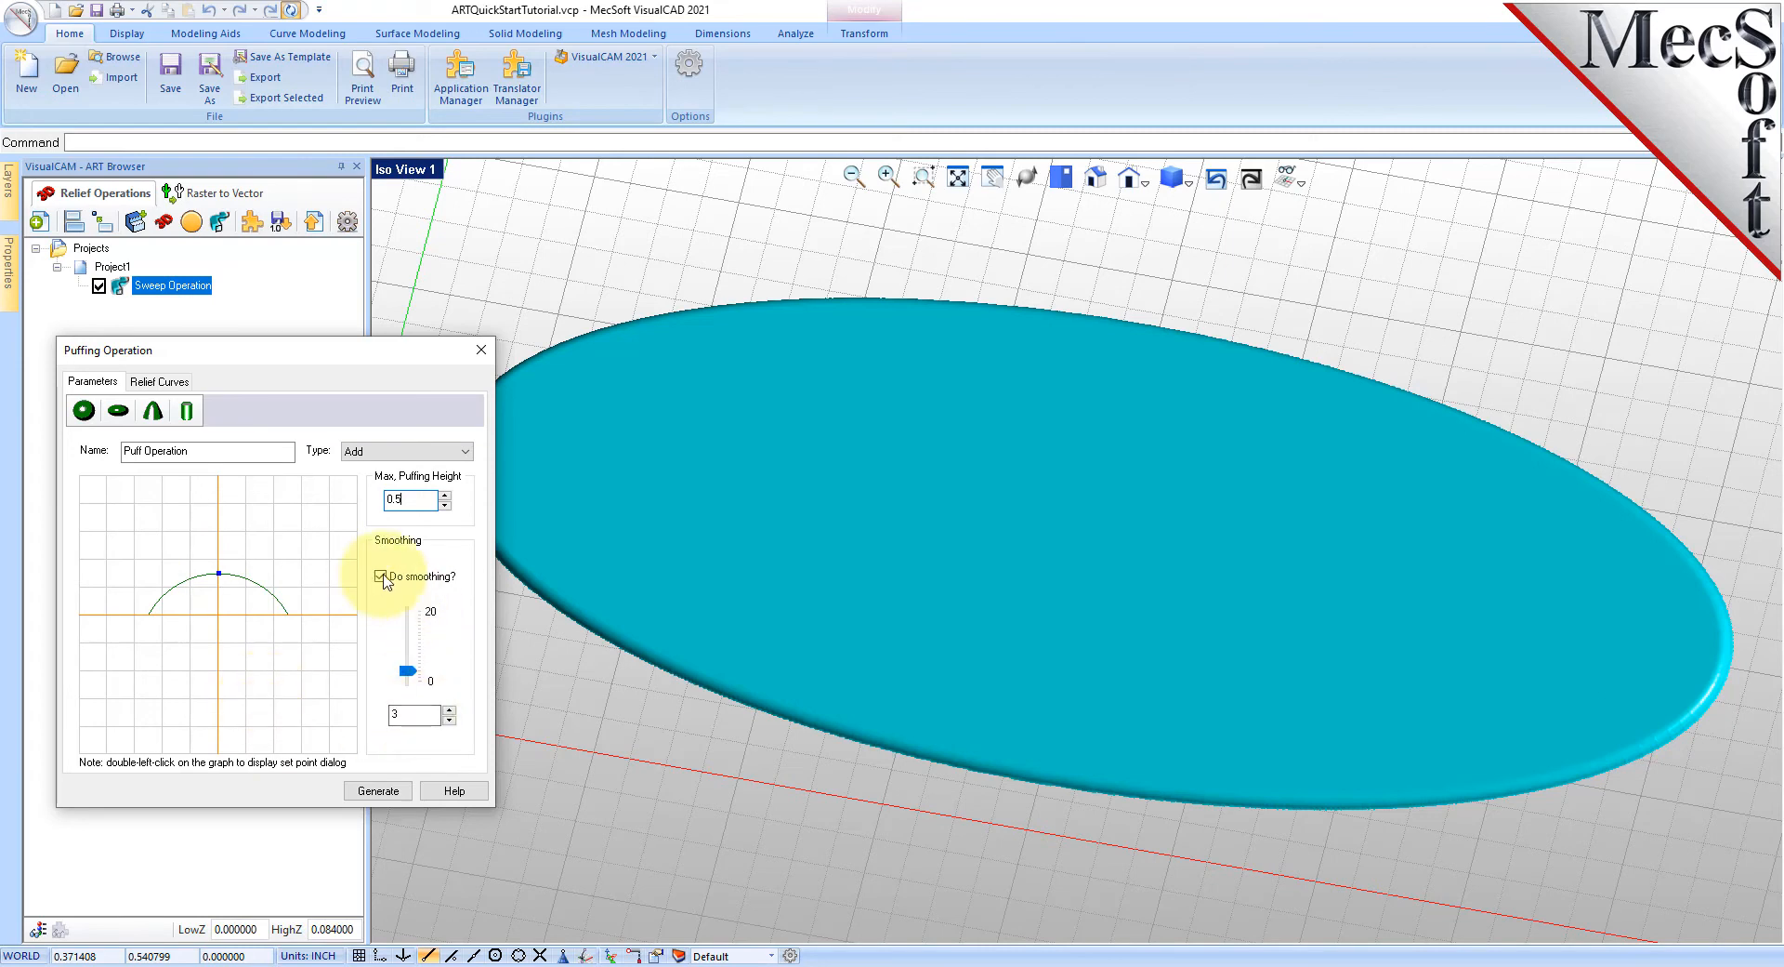
{"action": "left_click_drag", "start_coordinate": [413, 721], "coordinate": [386, 714]}
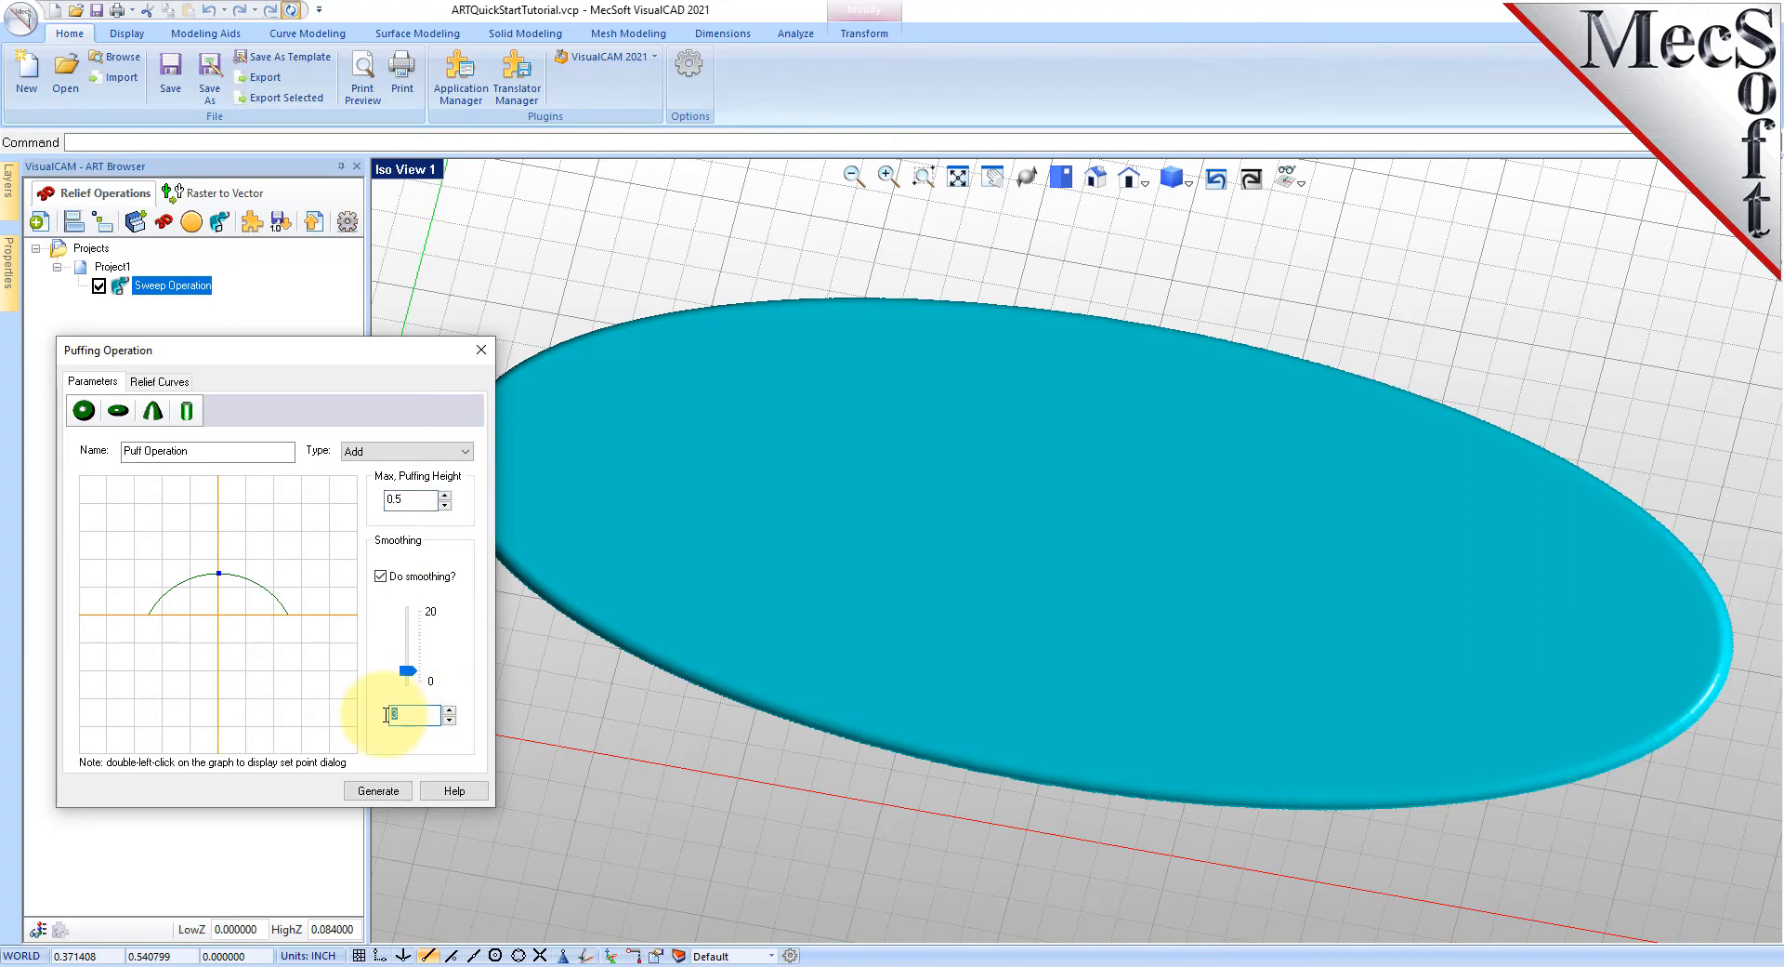
{"action": "type", "text": "6"}
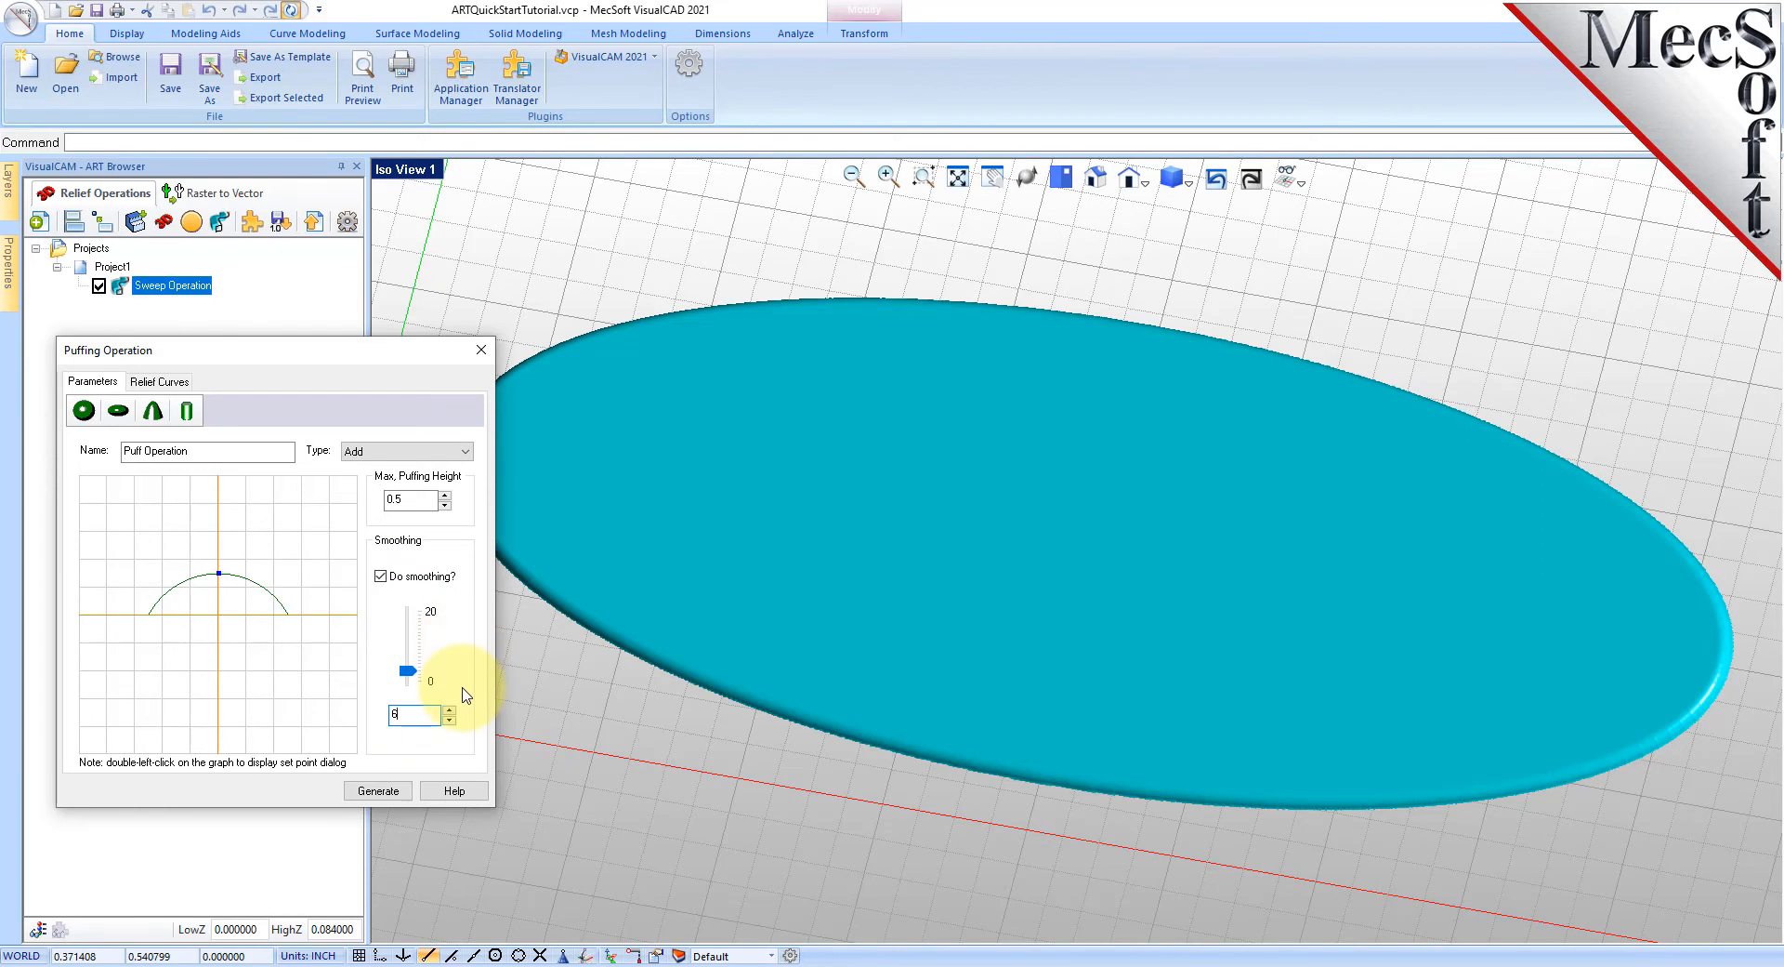
- Replace the puffing operation's oval border curve with the ornament's outer outline
{"action": "left_click", "coordinate": [160, 384]}
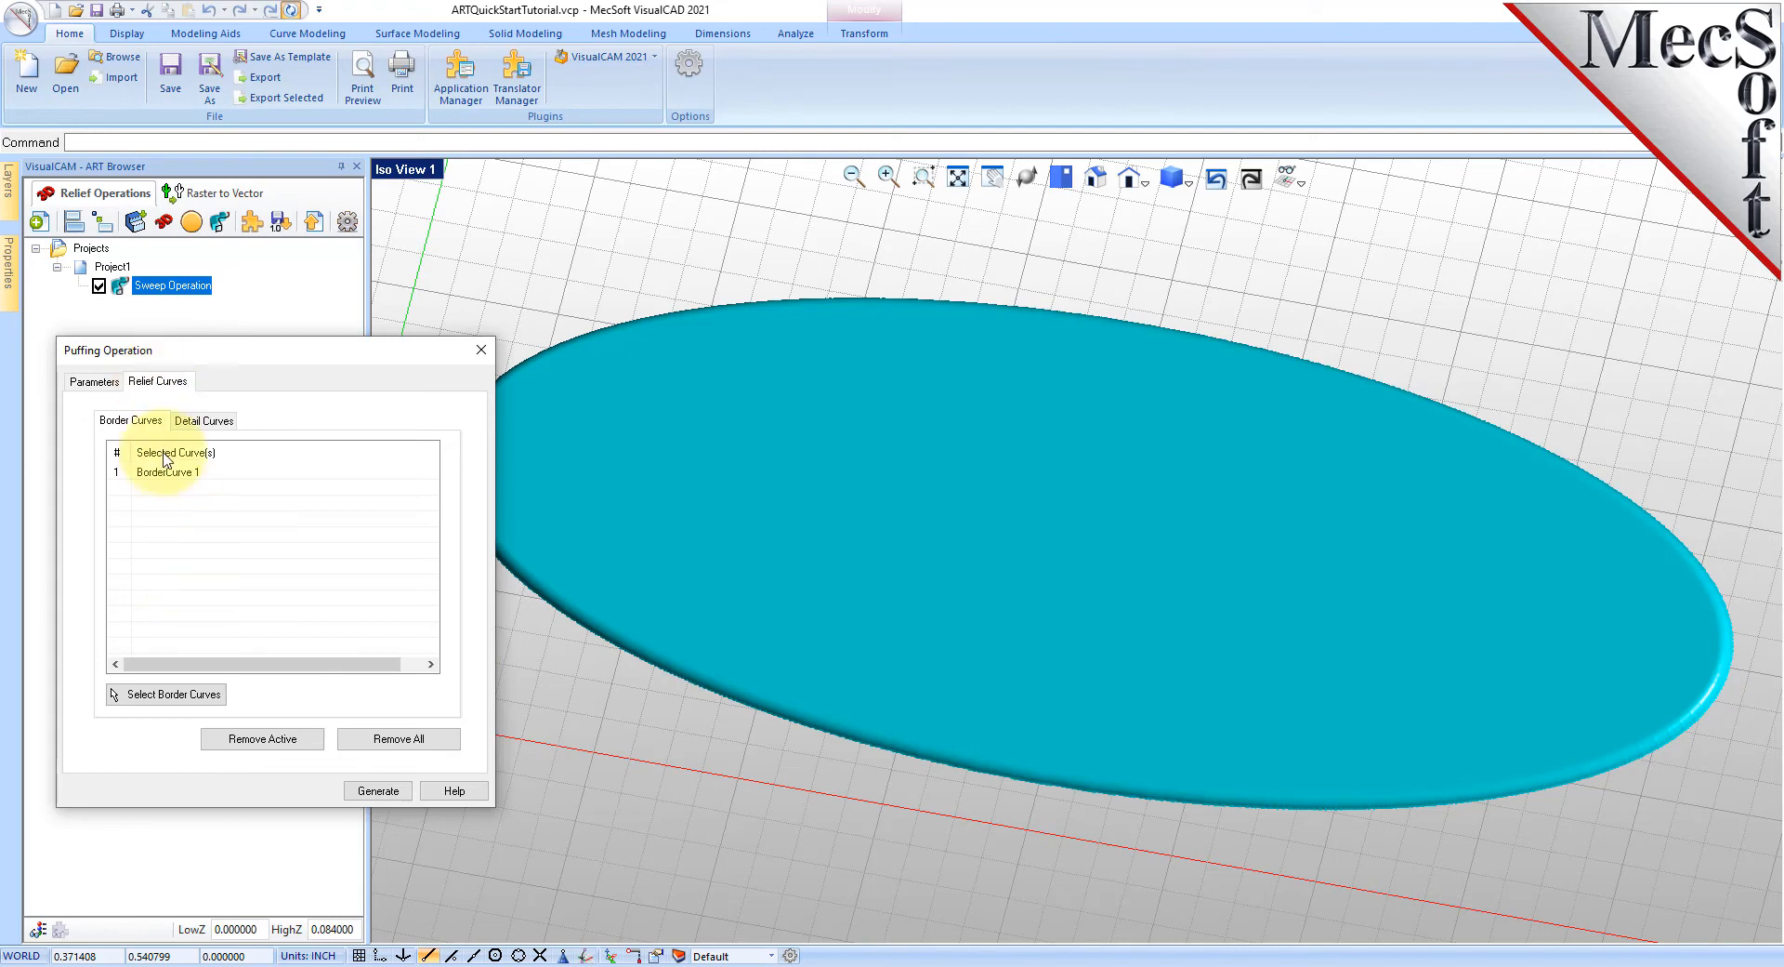
{"action": "left_click", "coordinate": [217, 426]}
{"action": "left_click", "coordinate": [135, 423]}
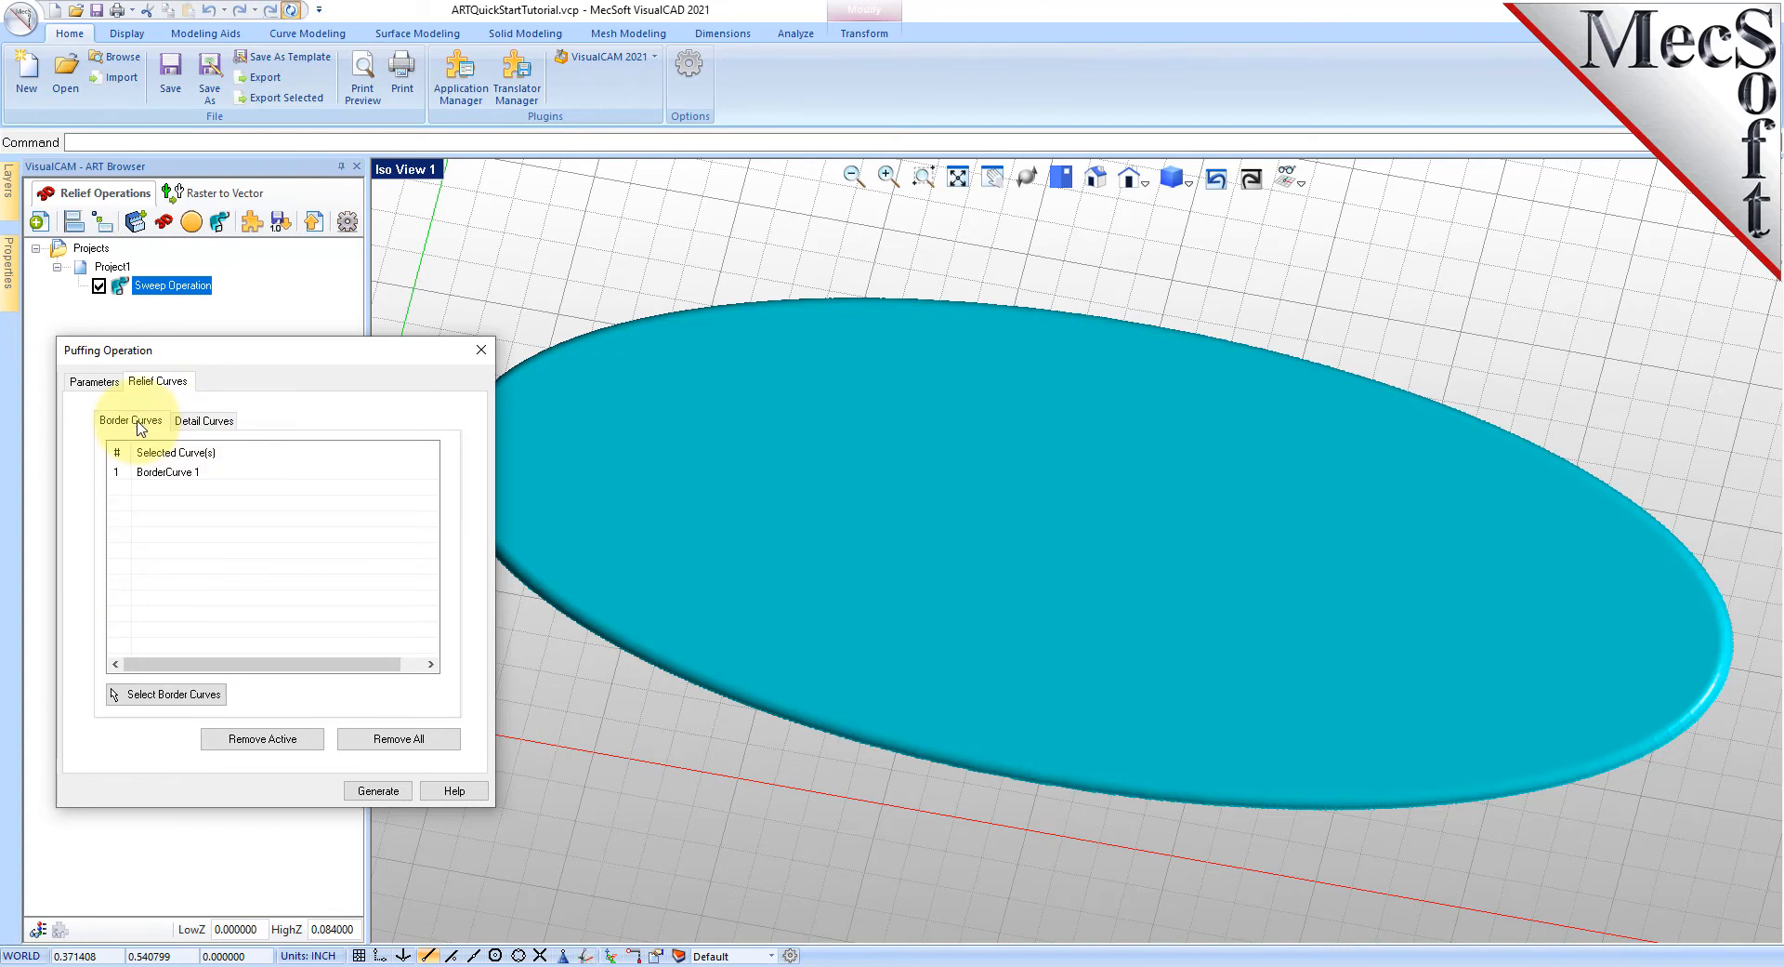
{"action": "left_click", "coordinate": [182, 475]}
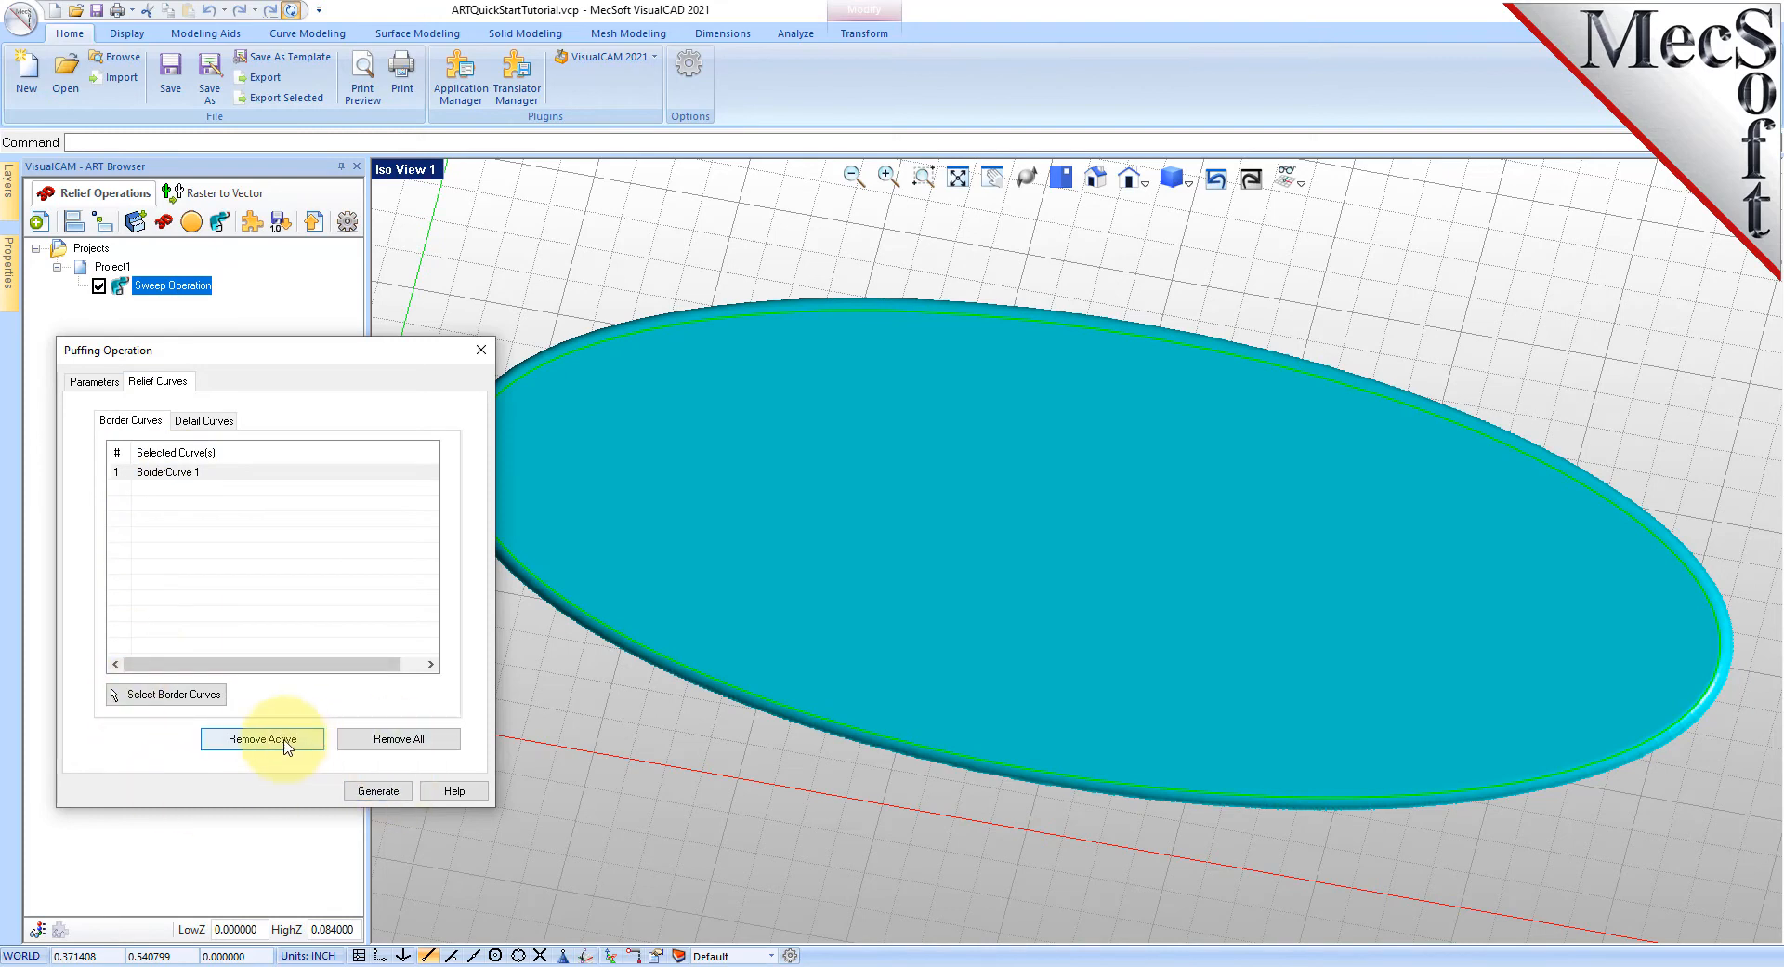
{"action": "left_click", "coordinate": [320, 743]}
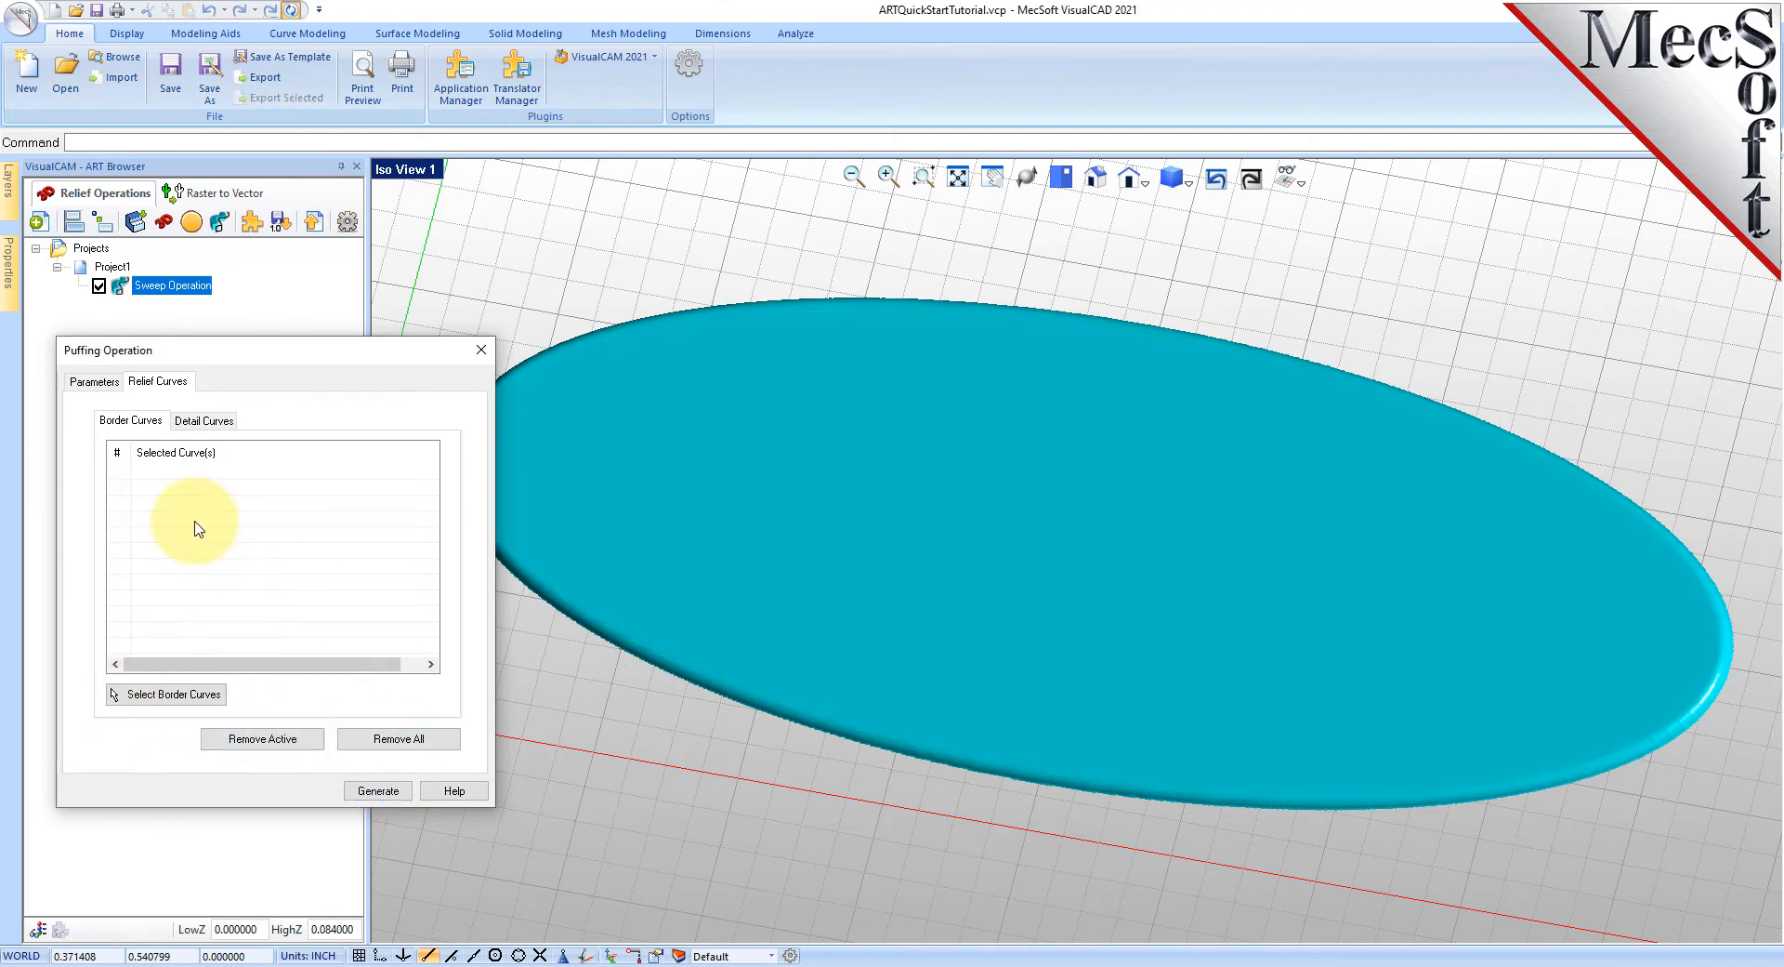
{"action": "left_click", "coordinate": [153, 695]}
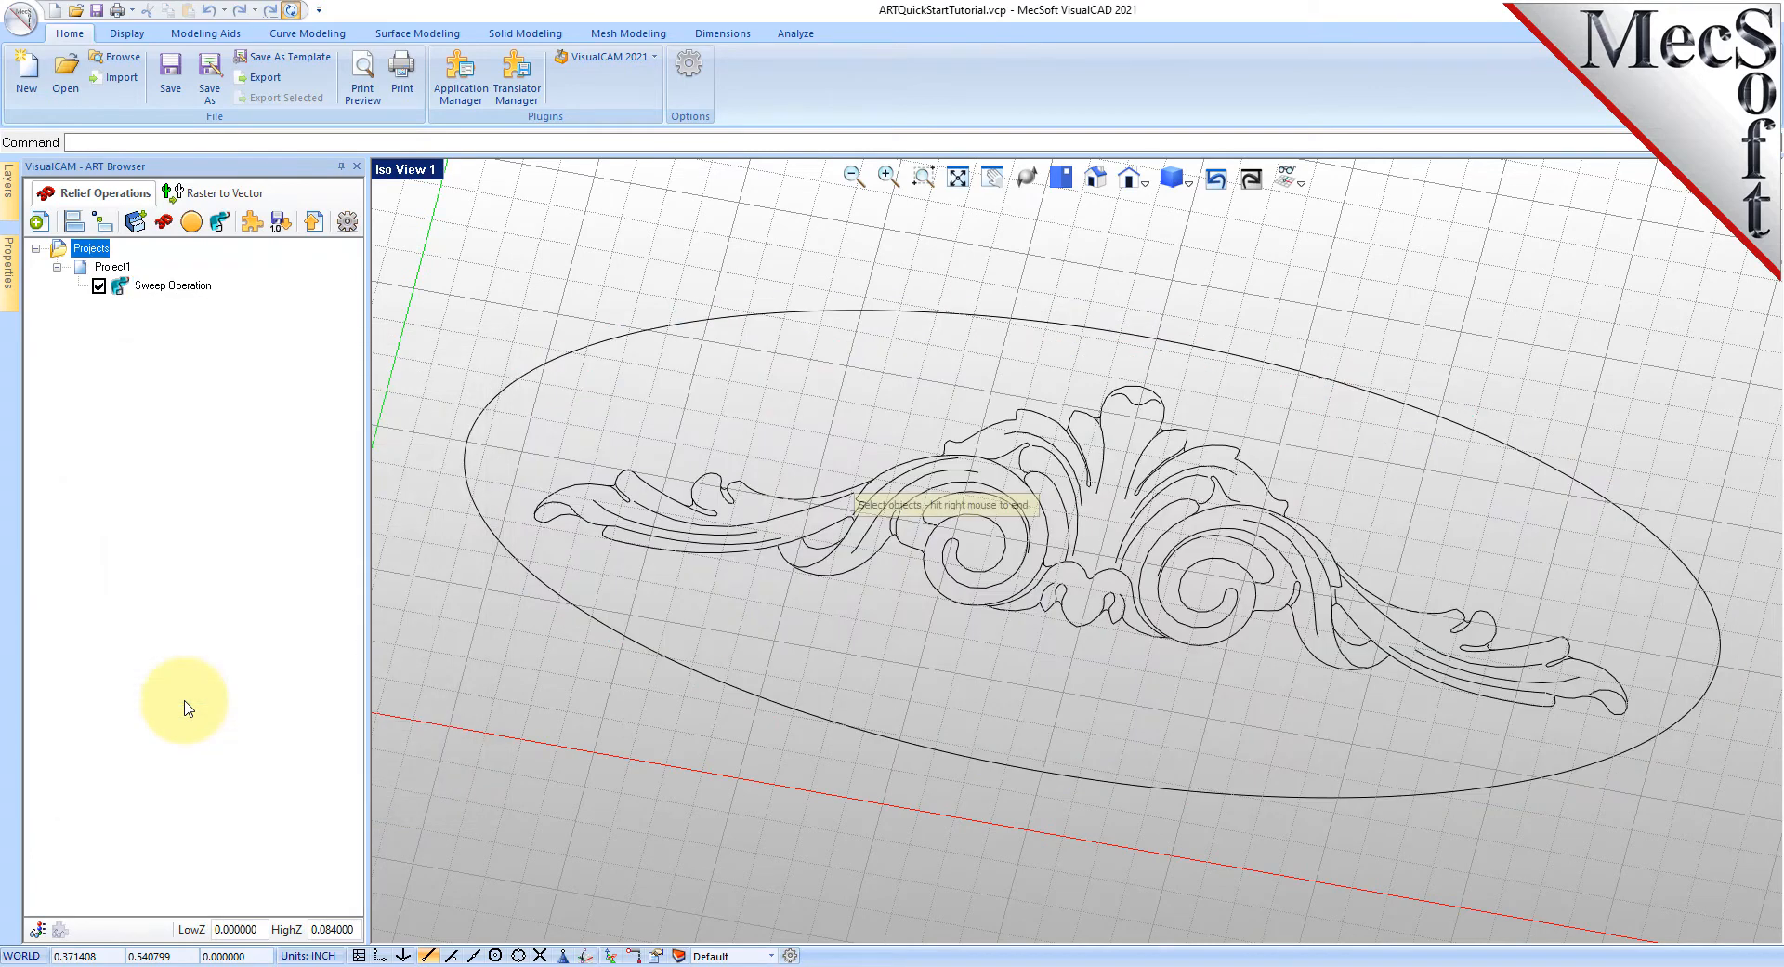
{"action": "left_click", "coordinate": [789, 504]}
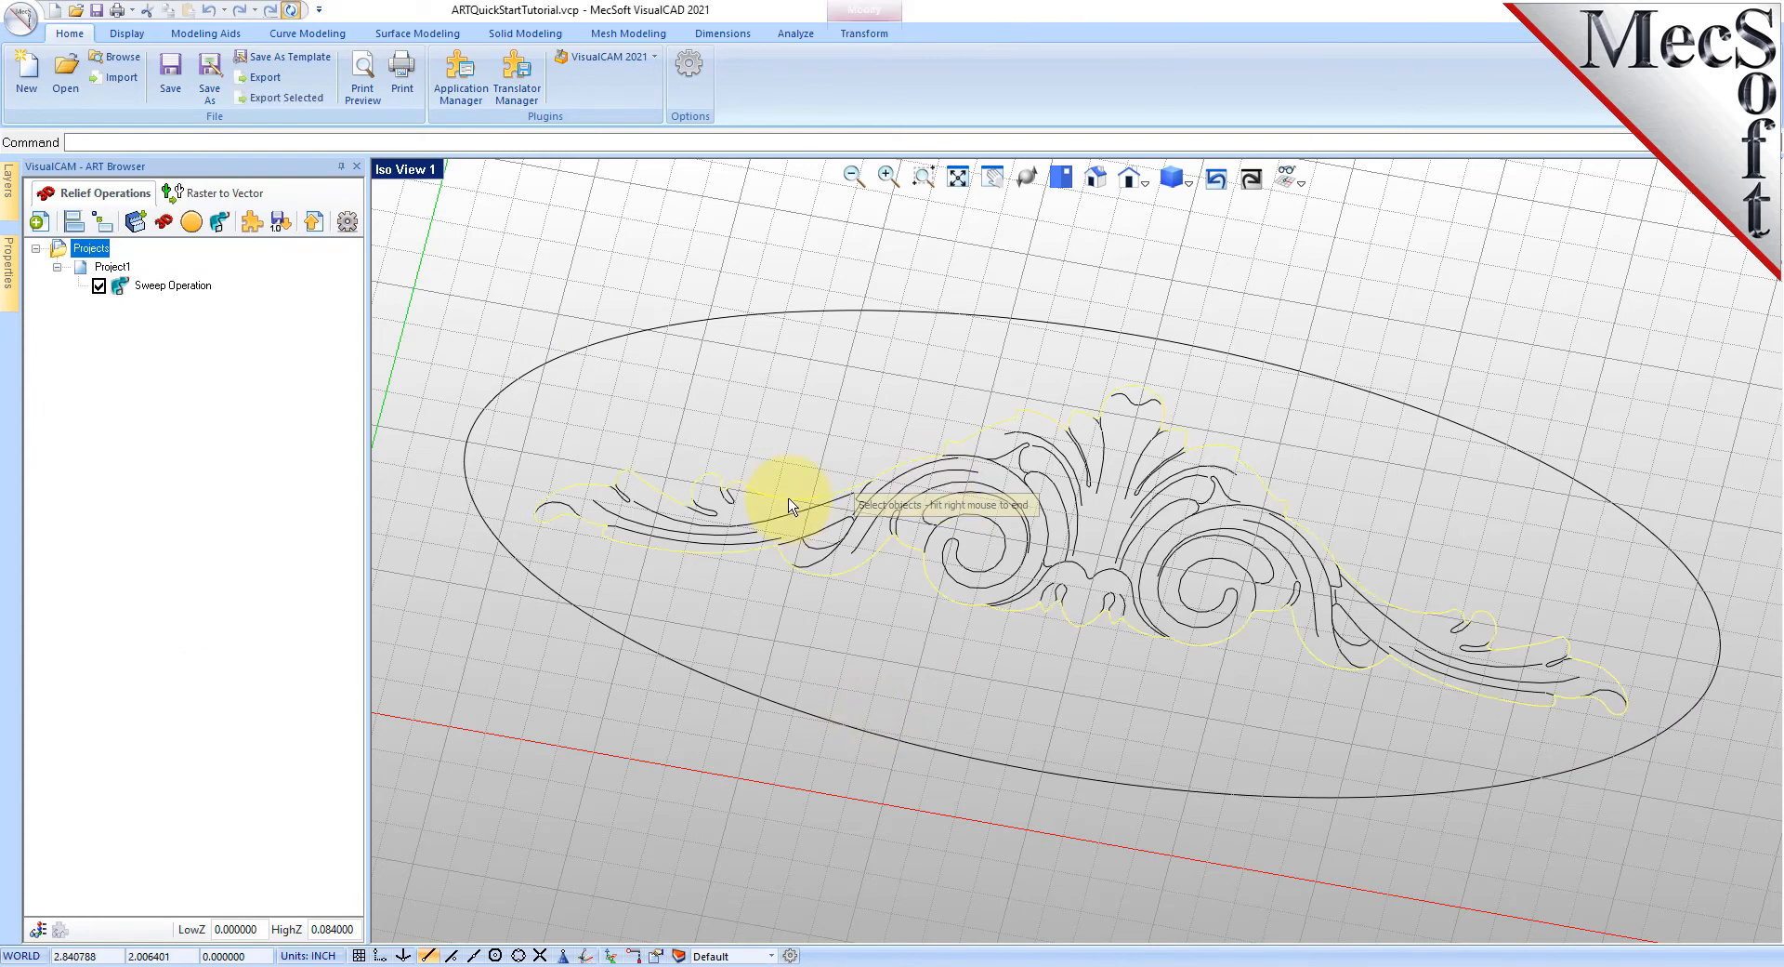
{"action": "right_click", "coordinate": [789, 504]}
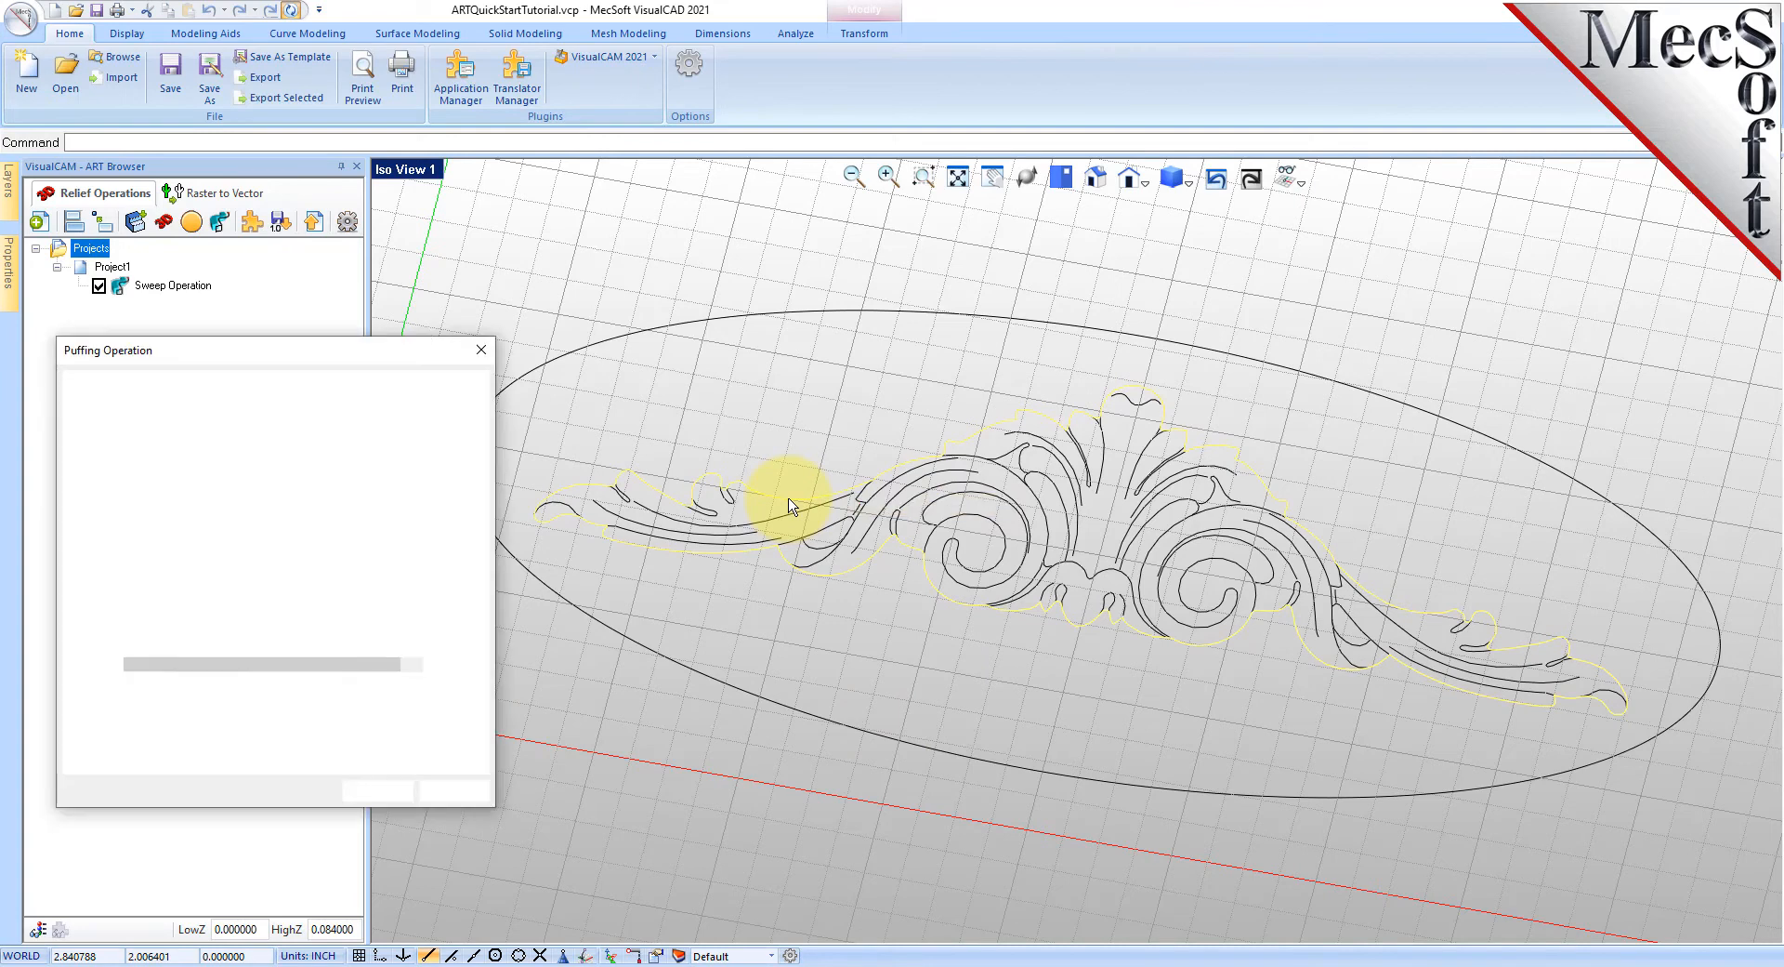
{"action": "left_click", "coordinate": [184, 473]}
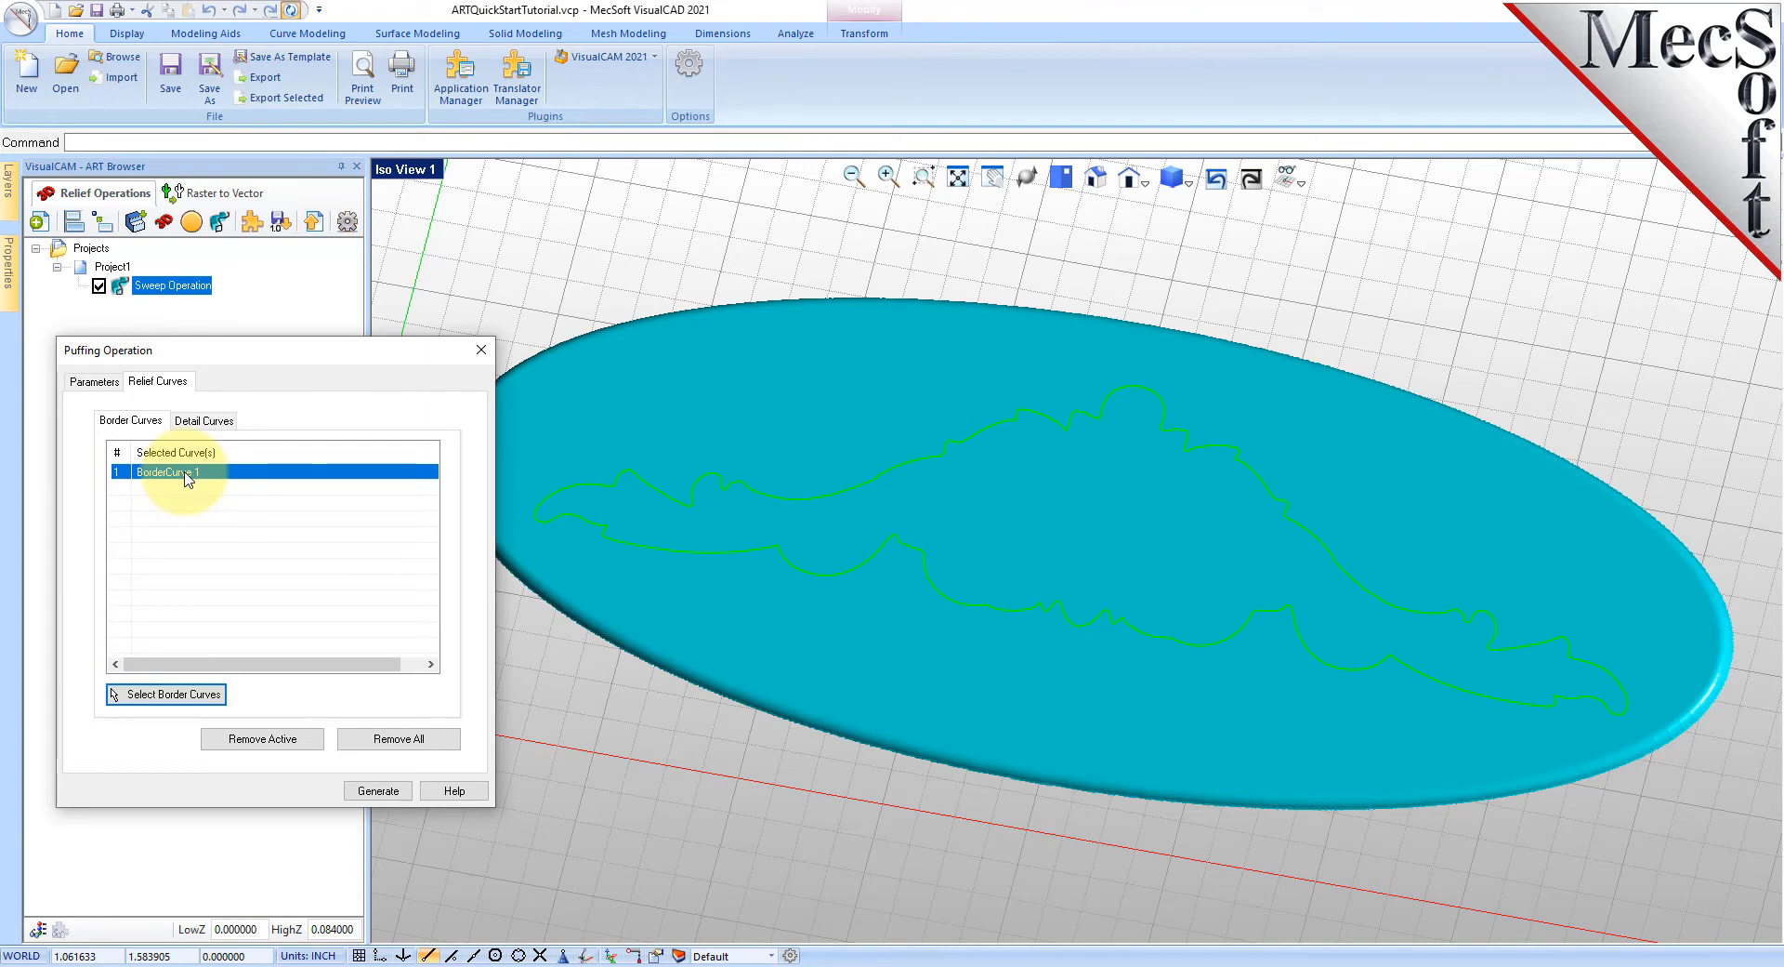
- Select all of the ornament's inner curves as the puffing detail curves, leaving out its outer outline
{"action": "left_click", "coordinate": [222, 421]}
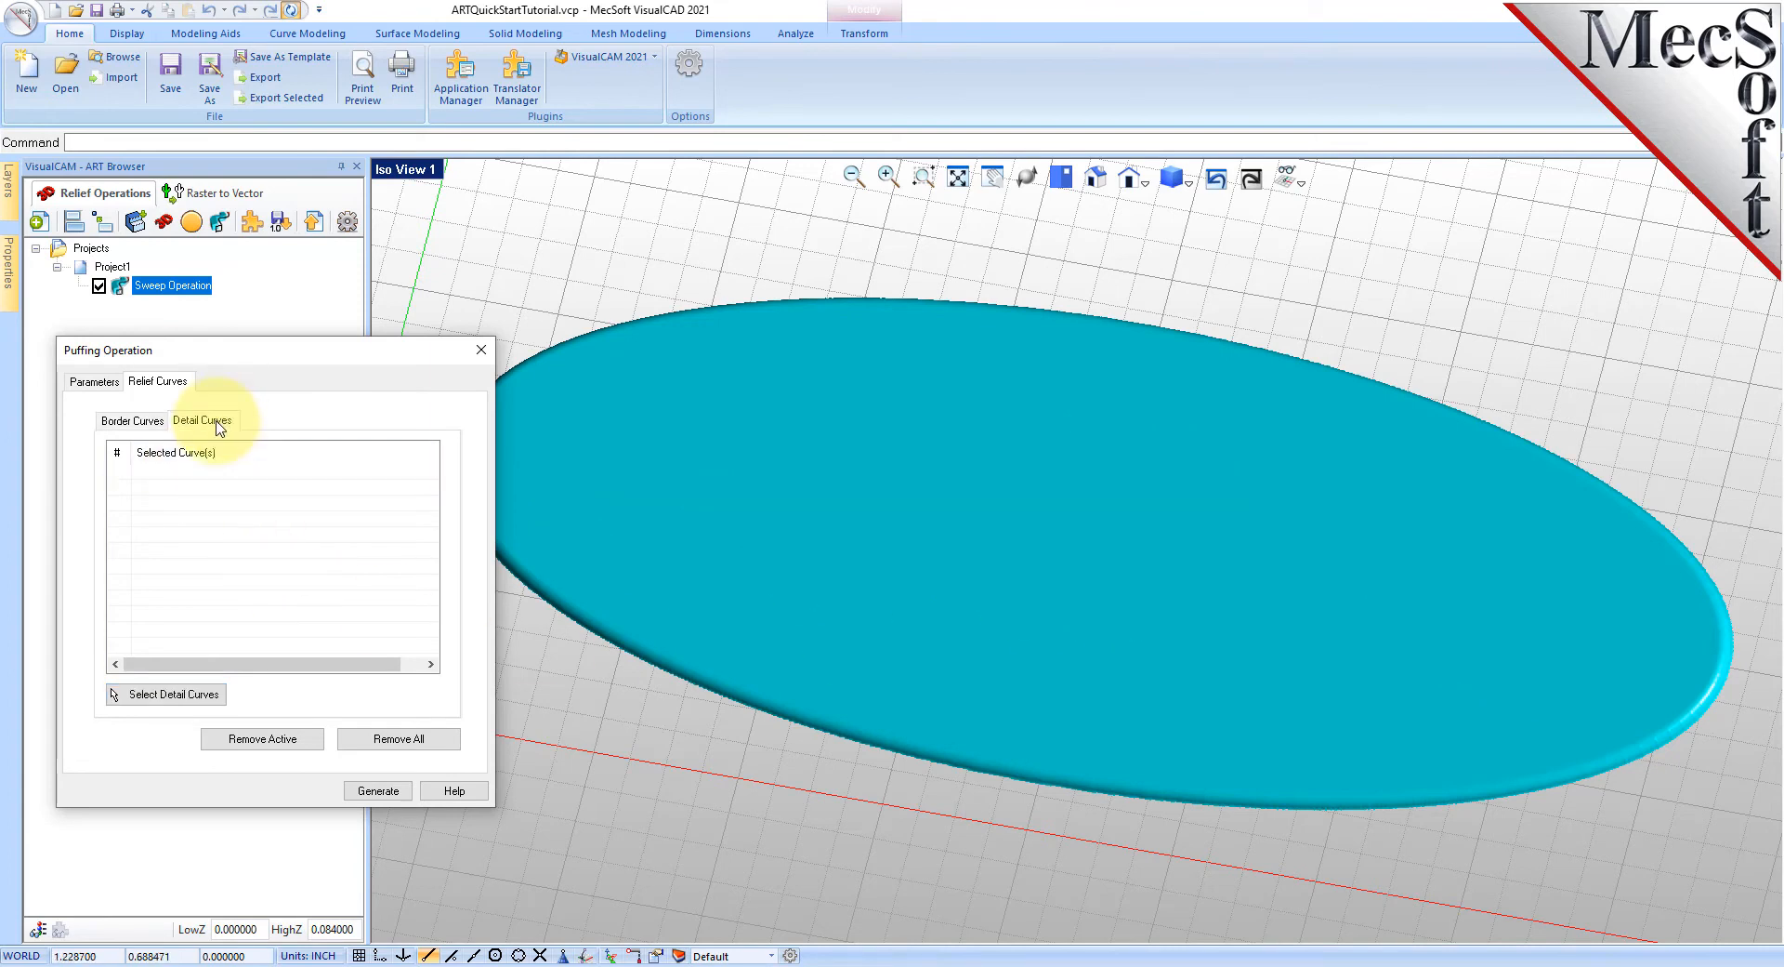
{"action": "left_click", "coordinate": [202, 696]}
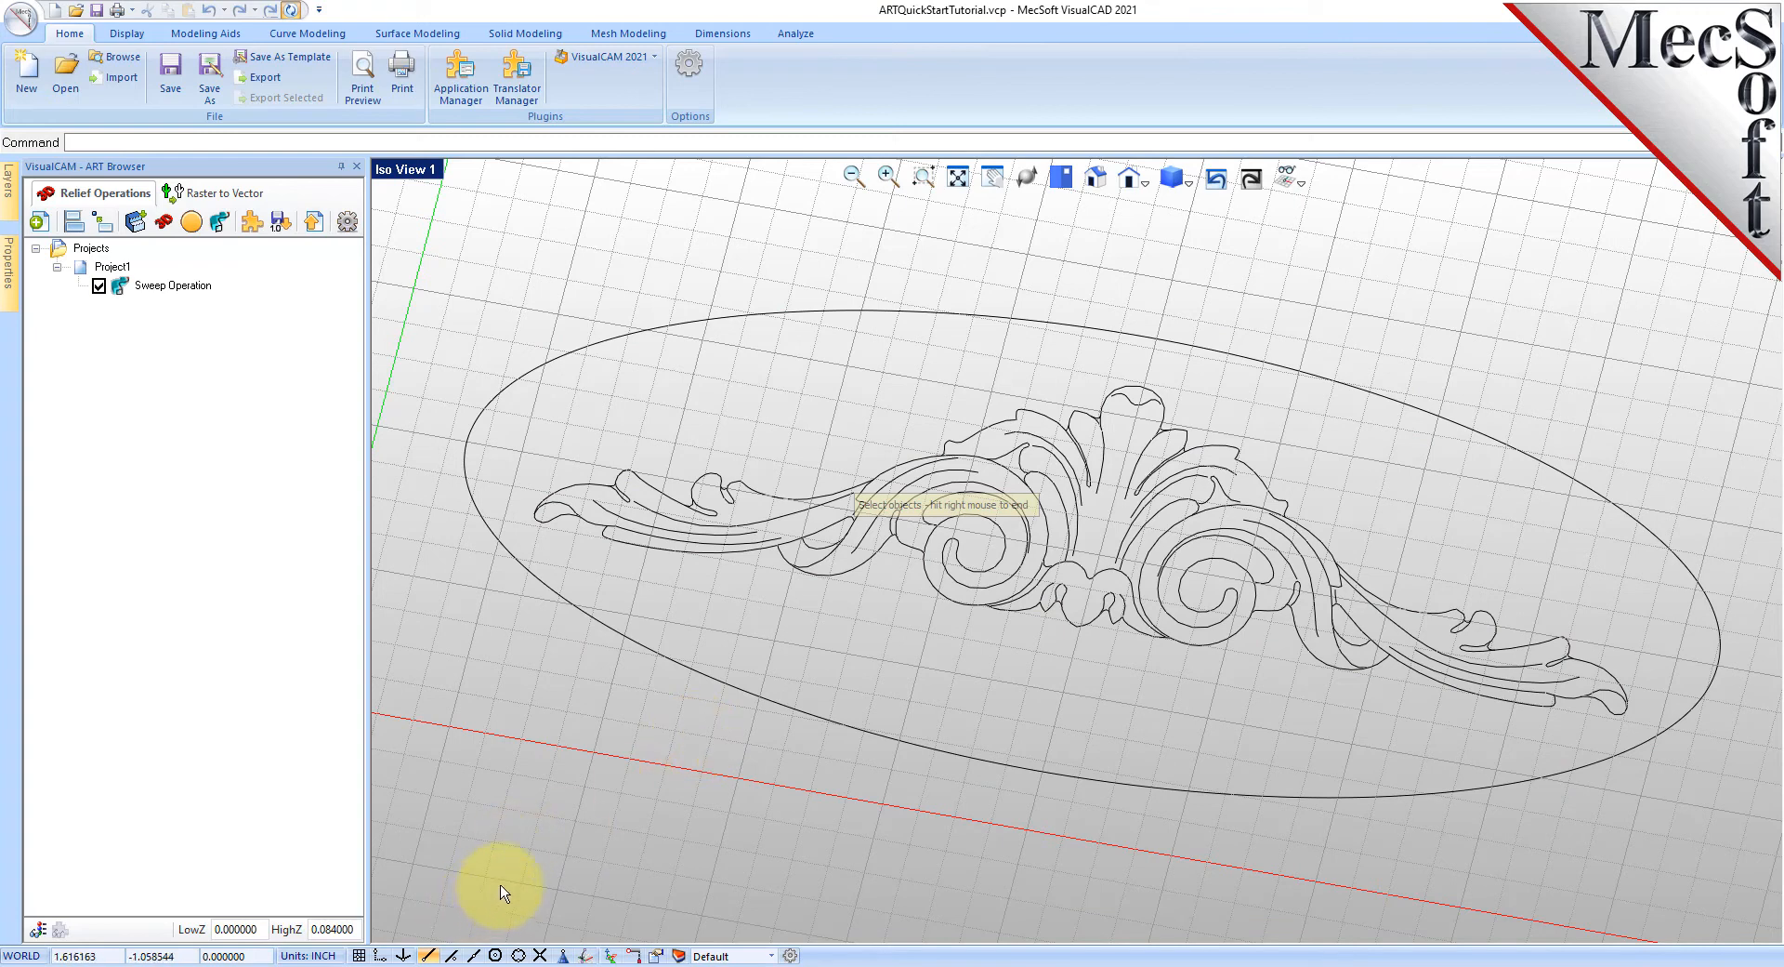
{"action": "left_click_drag", "start_coordinate": [443, 893], "coordinate": [1659, 314]}
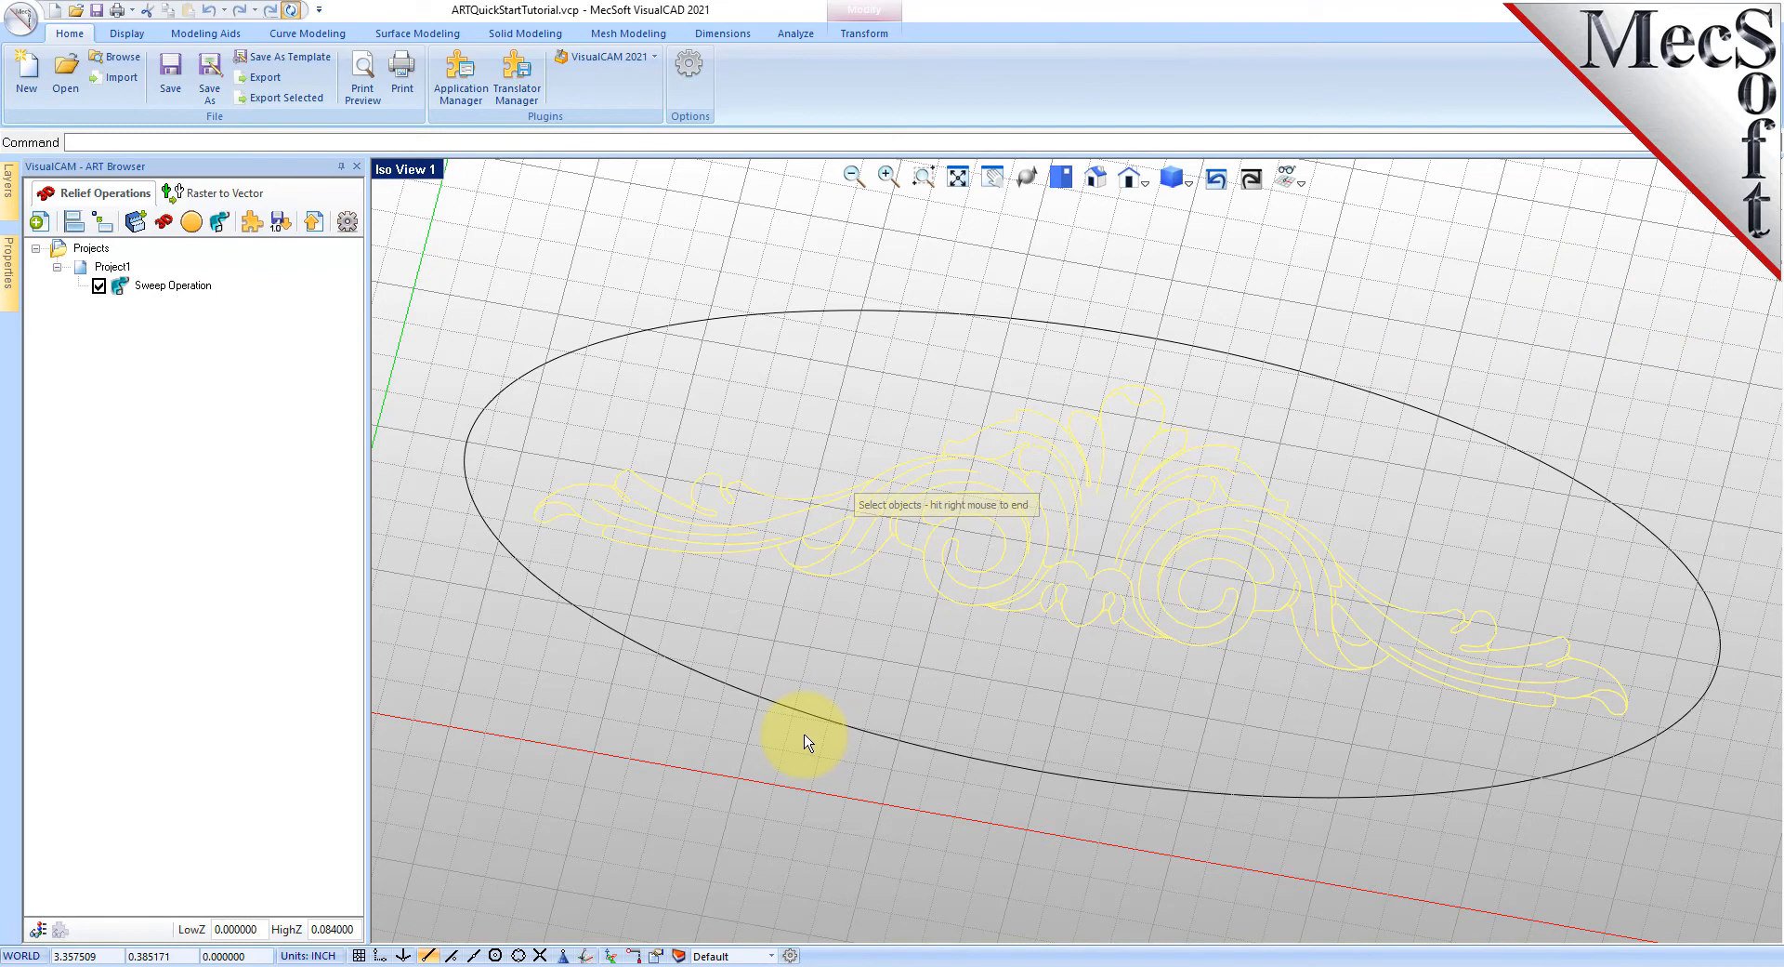
{"action": "left_click", "coordinate": [777, 503]}
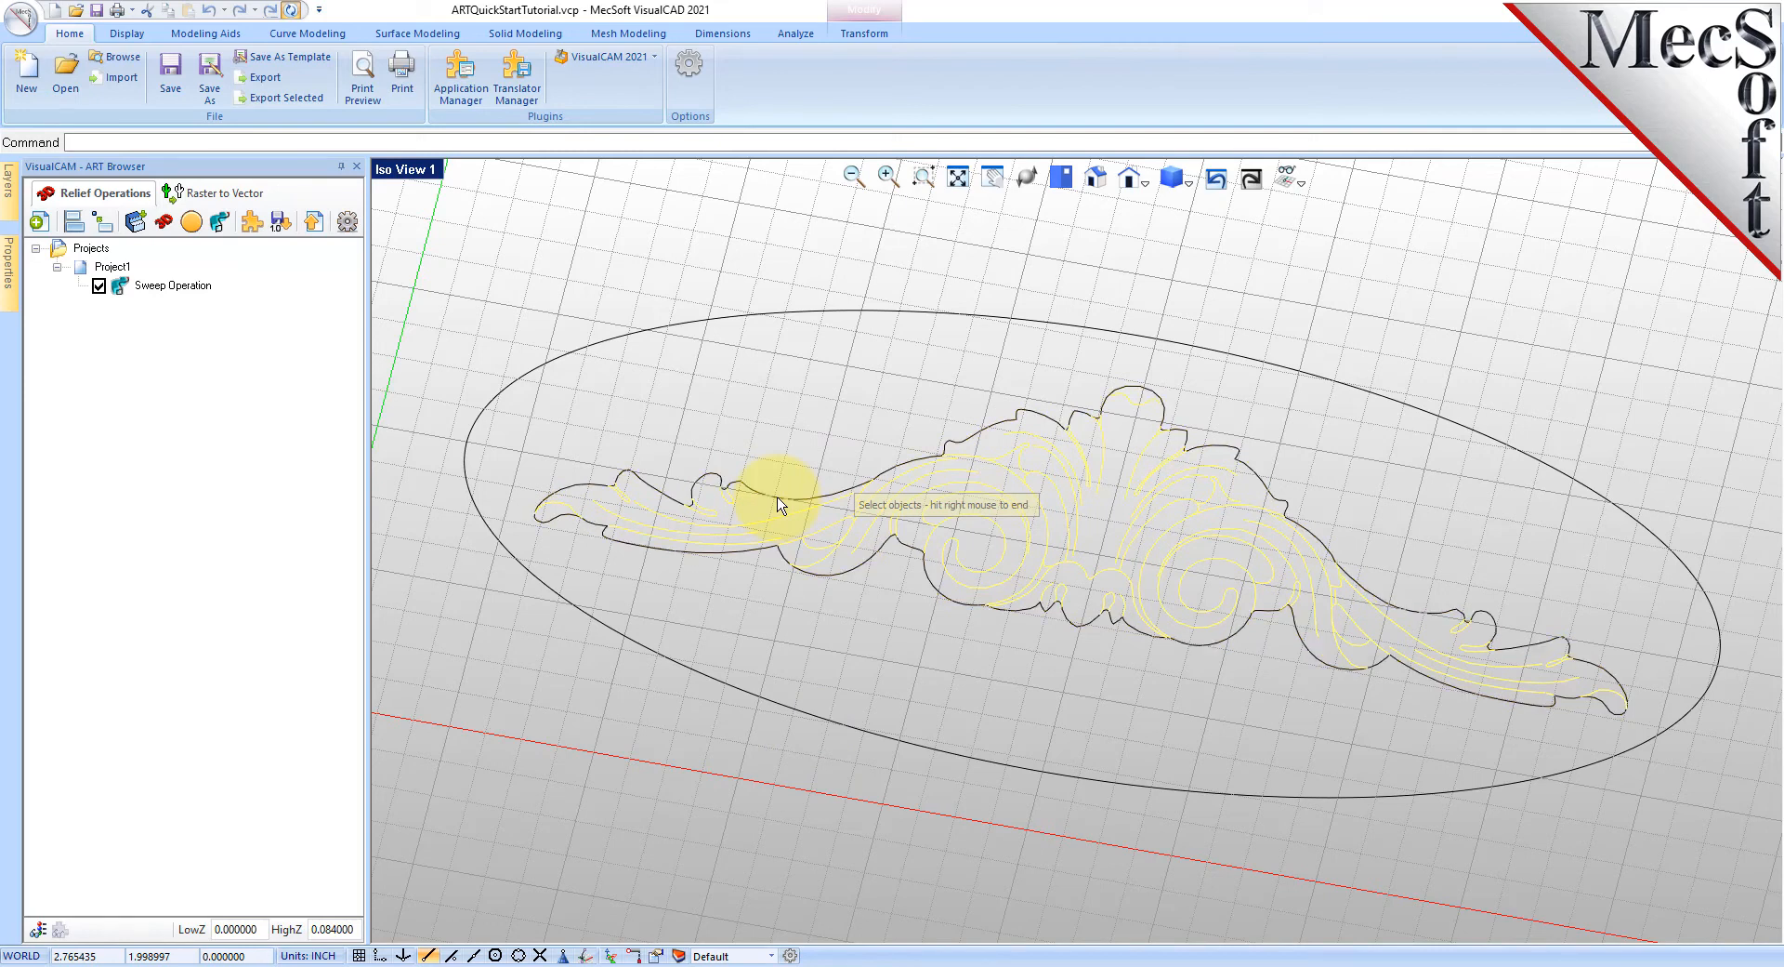
{"action": "right_click", "coordinate": [907, 647]}
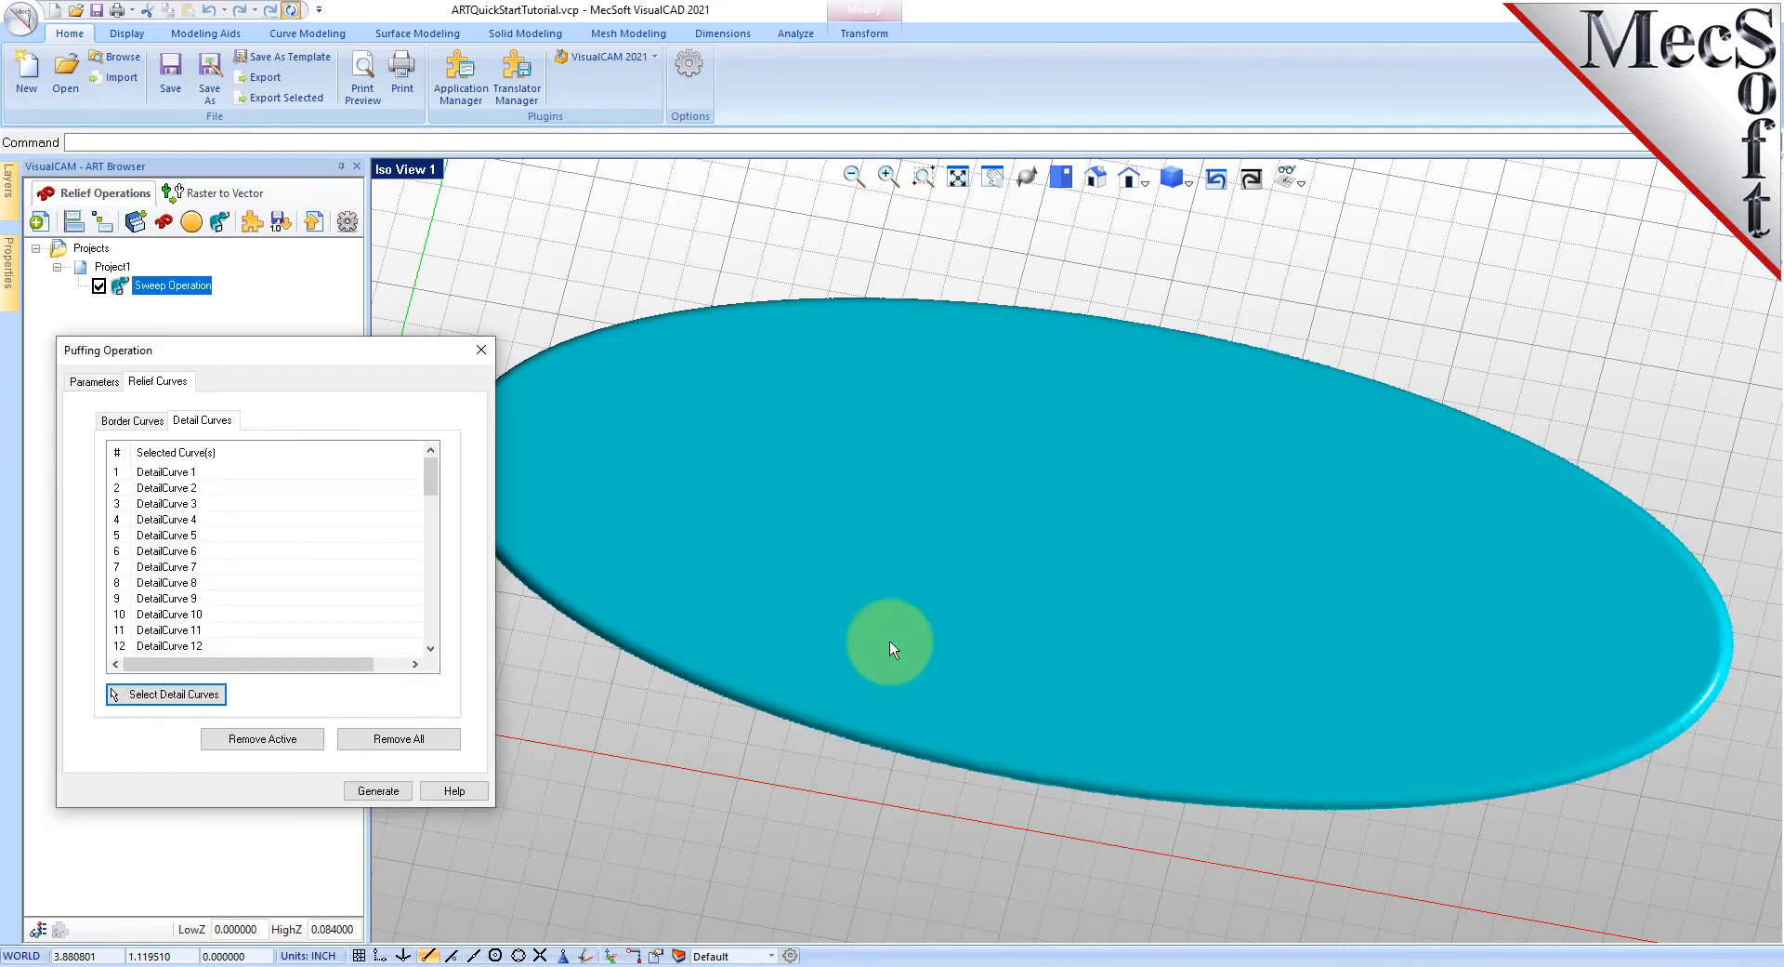
- Check the listed detail curves one by one against their highlights on the ornament
{"action": "left_click", "coordinate": [214, 474]}
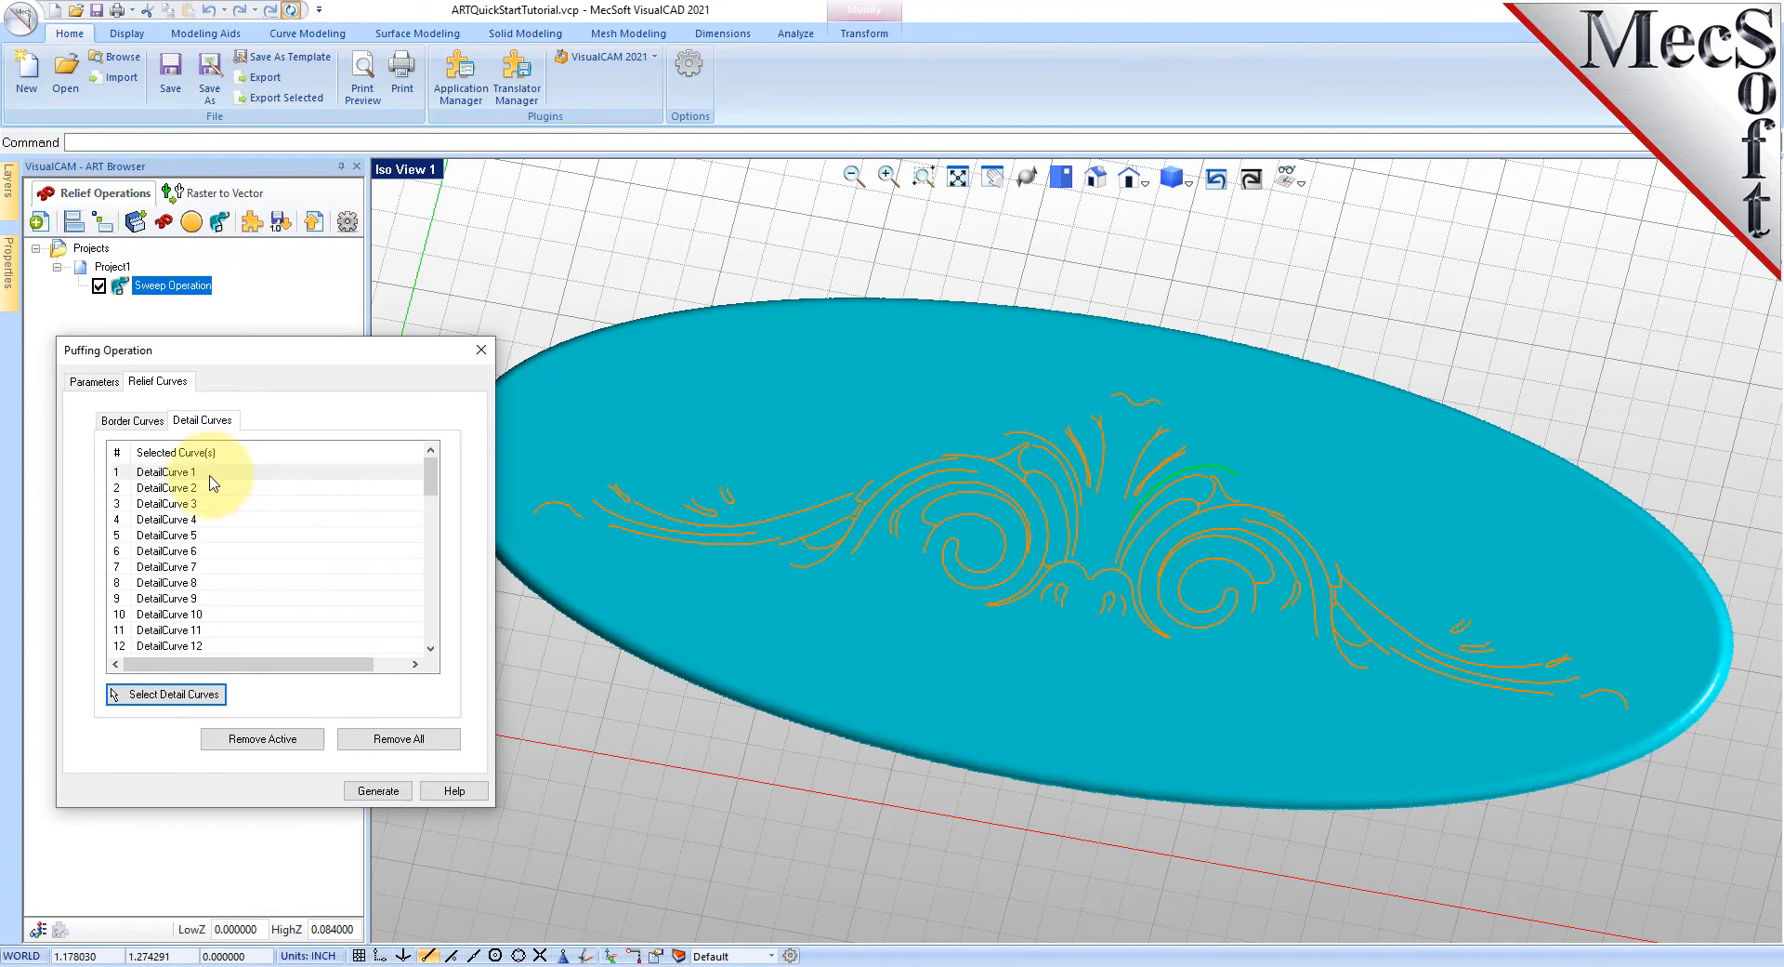
{"action": "left_click", "coordinate": [203, 487]}
{"action": "left_click", "coordinate": [206, 503]}
{"action": "left_click", "coordinate": [199, 519]}
{"action": "left_click", "coordinate": [197, 551]}
{"action": "left_click", "coordinate": [200, 582]}
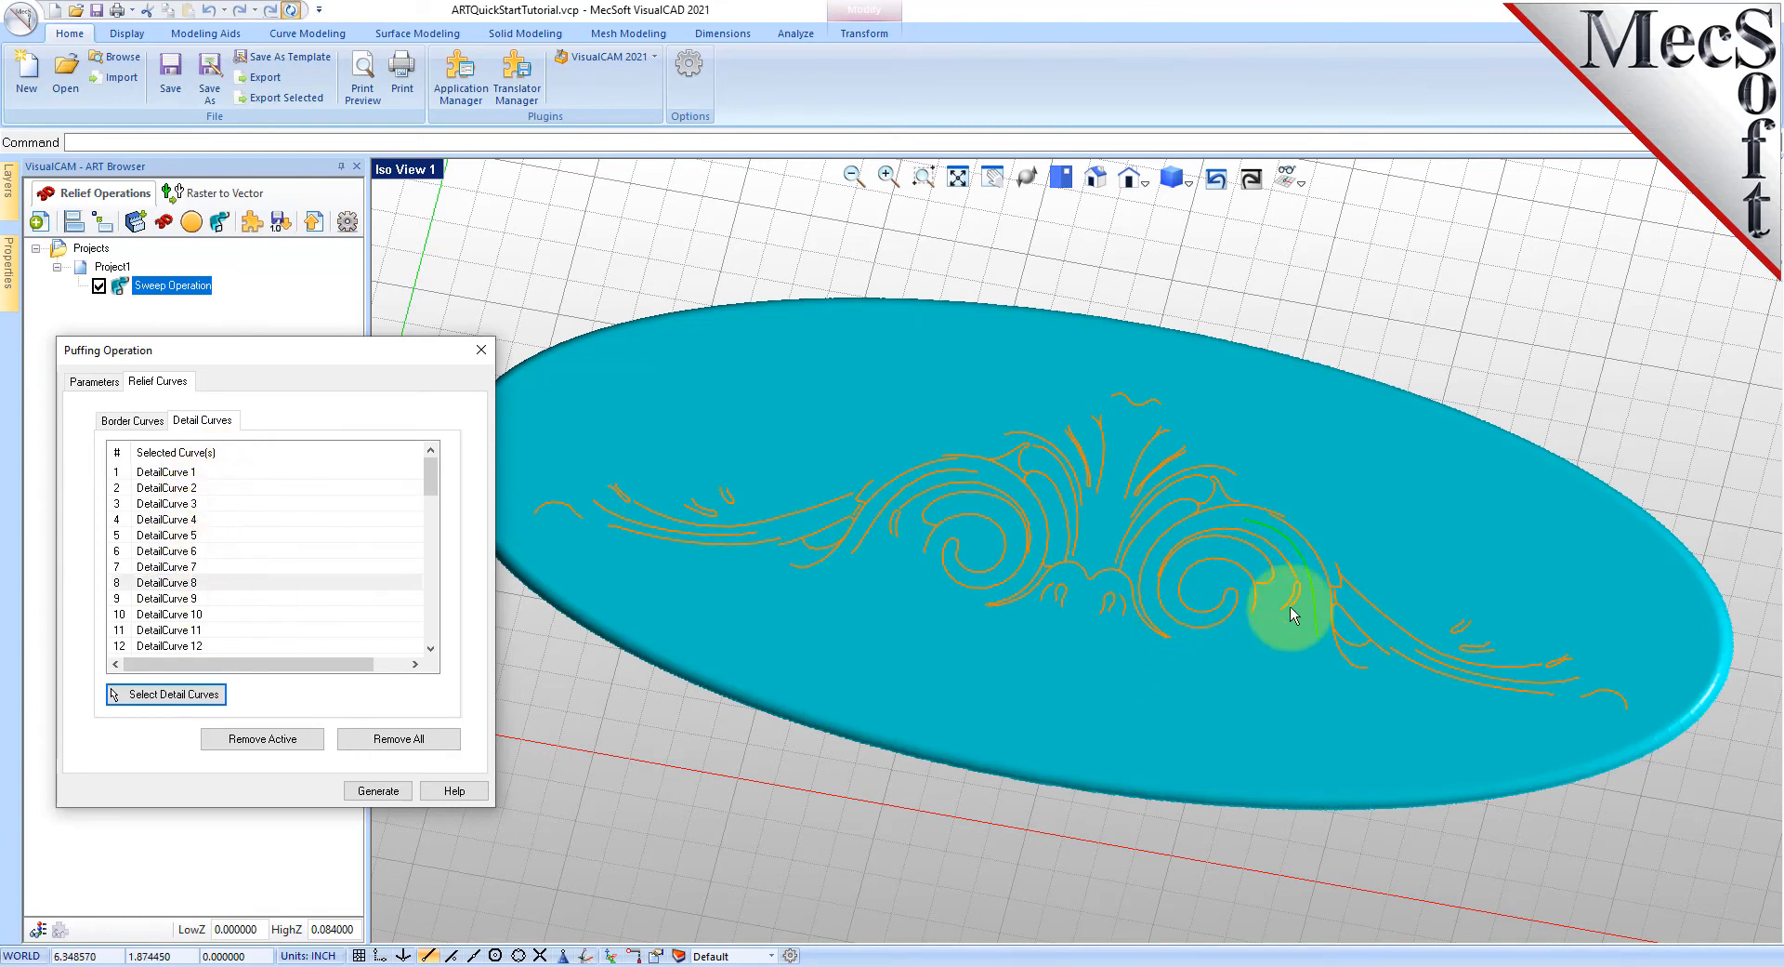
{"action": "left_click", "coordinate": [191, 566]}
{"action": "left_click", "coordinate": [192, 551]}
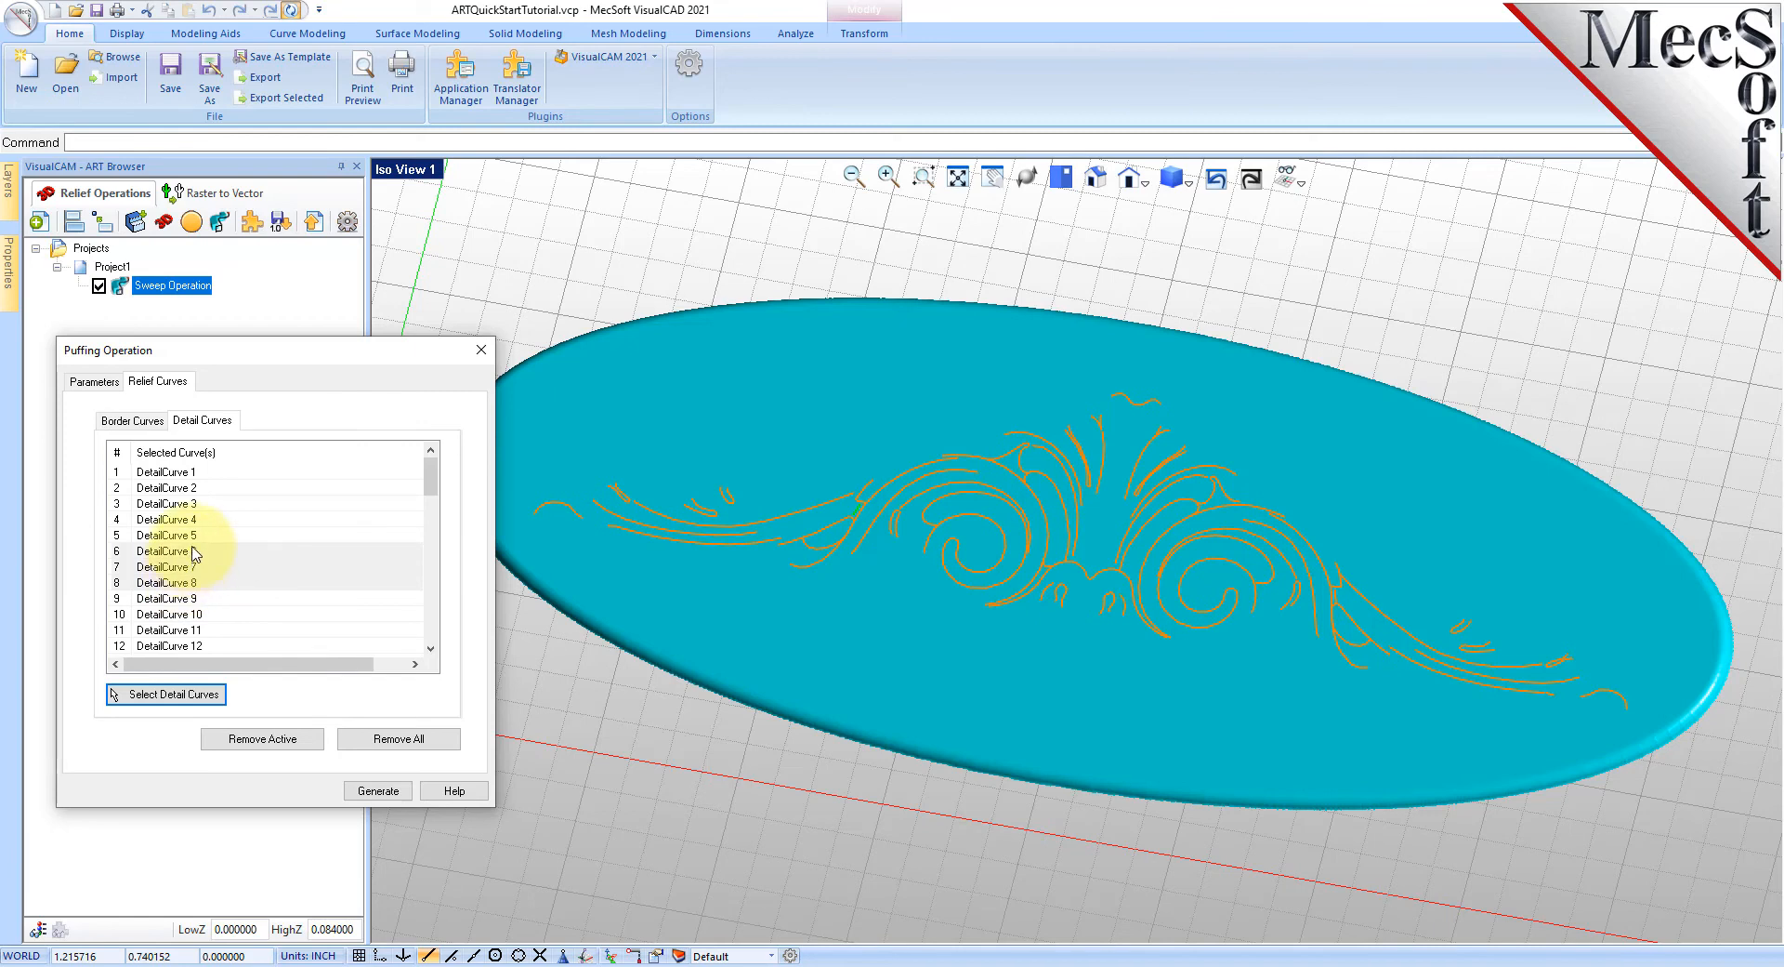
{"action": "left_click", "coordinate": [194, 537]}
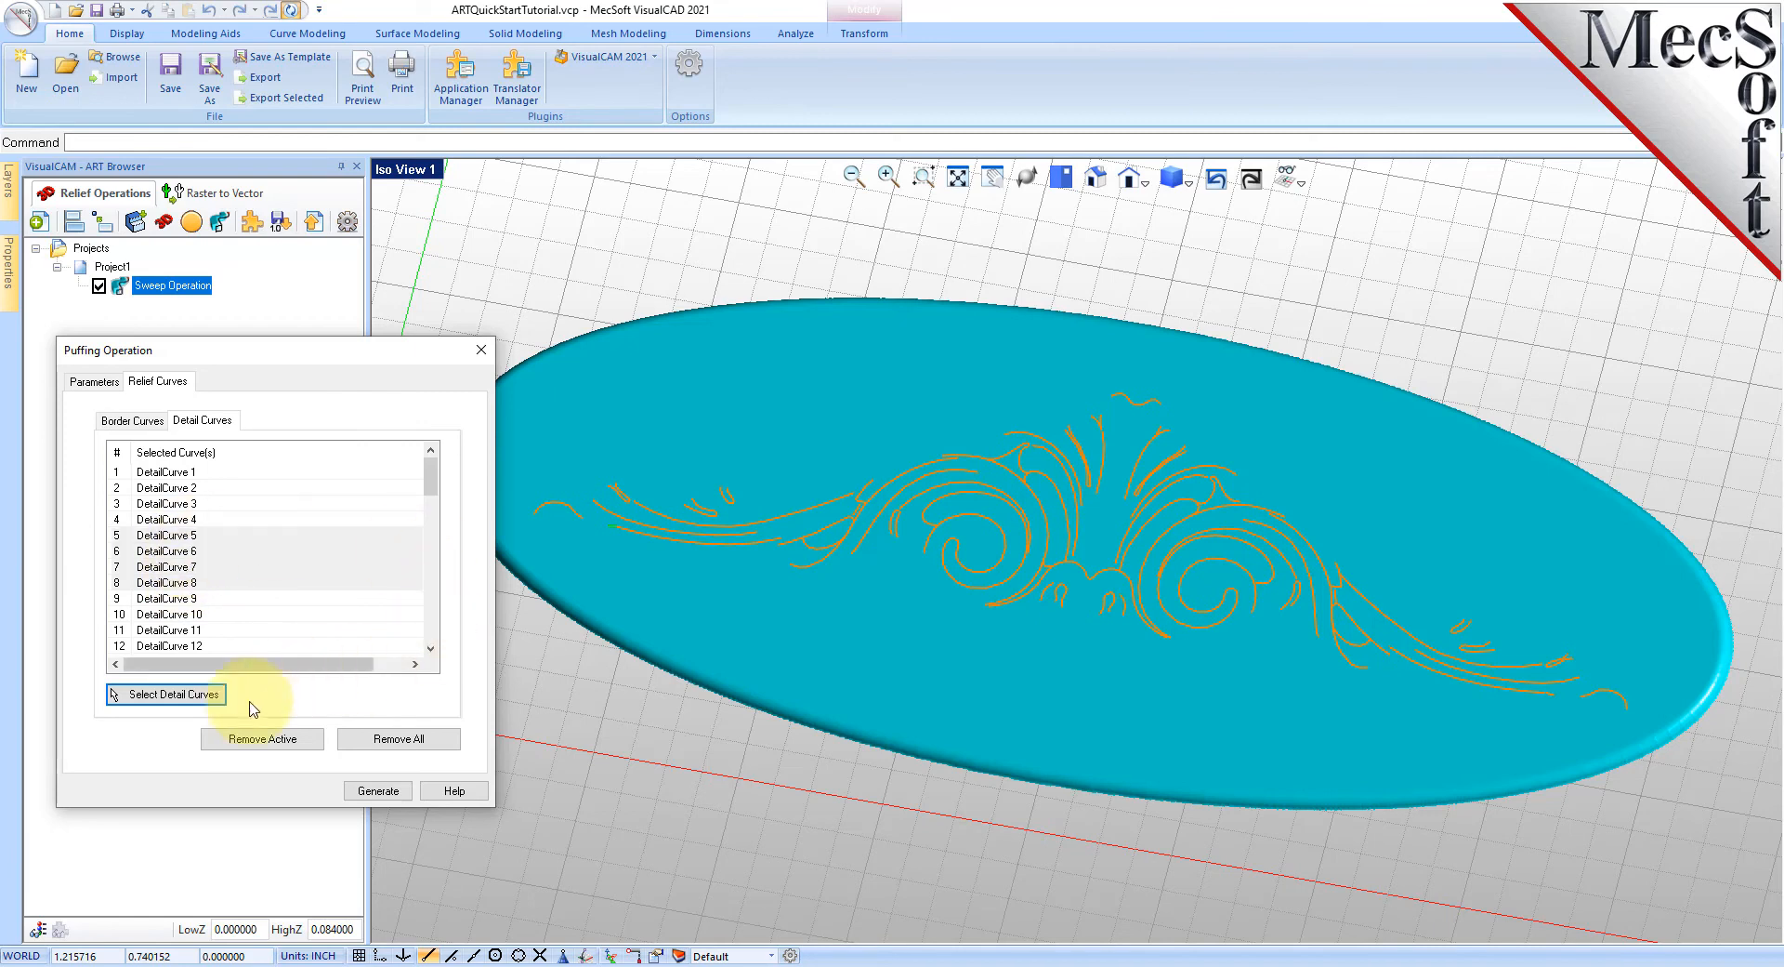
{"action": "left_click", "coordinate": [220, 581]}
{"action": "scroll", "coordinate": [219, 580], "scroll_direction": "down", "scroll_amount": 12}
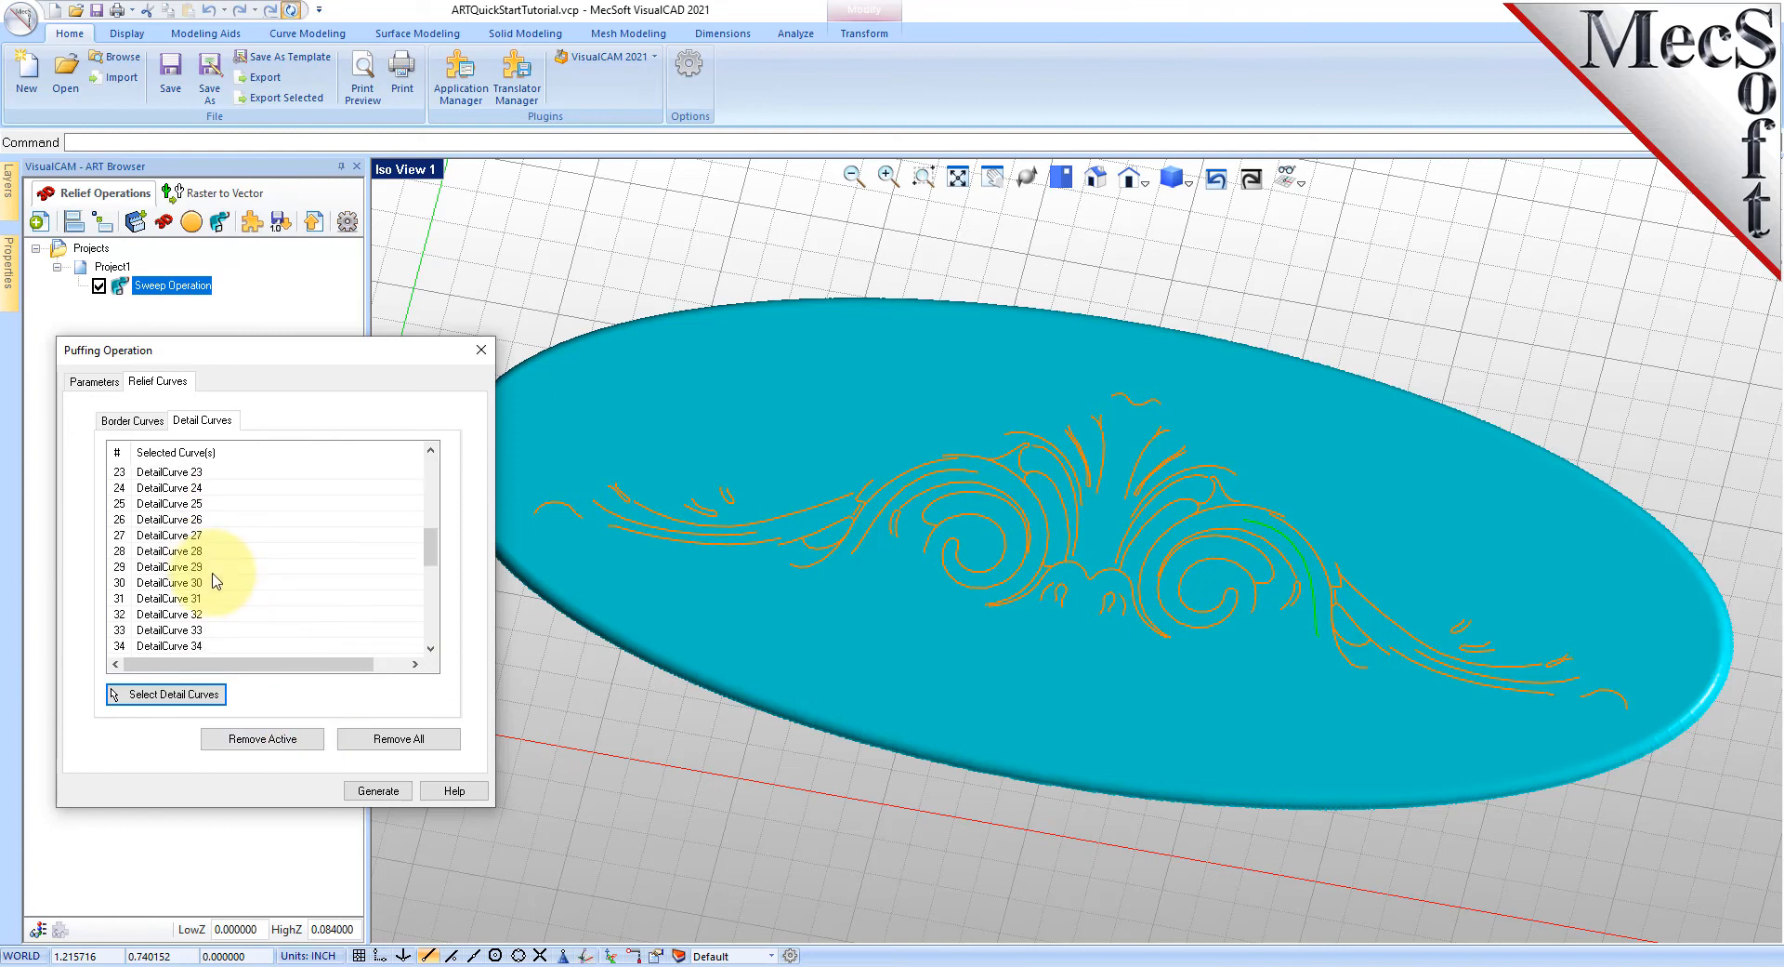
- Generate the puffed ornament relief from the selected border and detail curves
{"action": "left_click", "coordinate": [387, 791]}
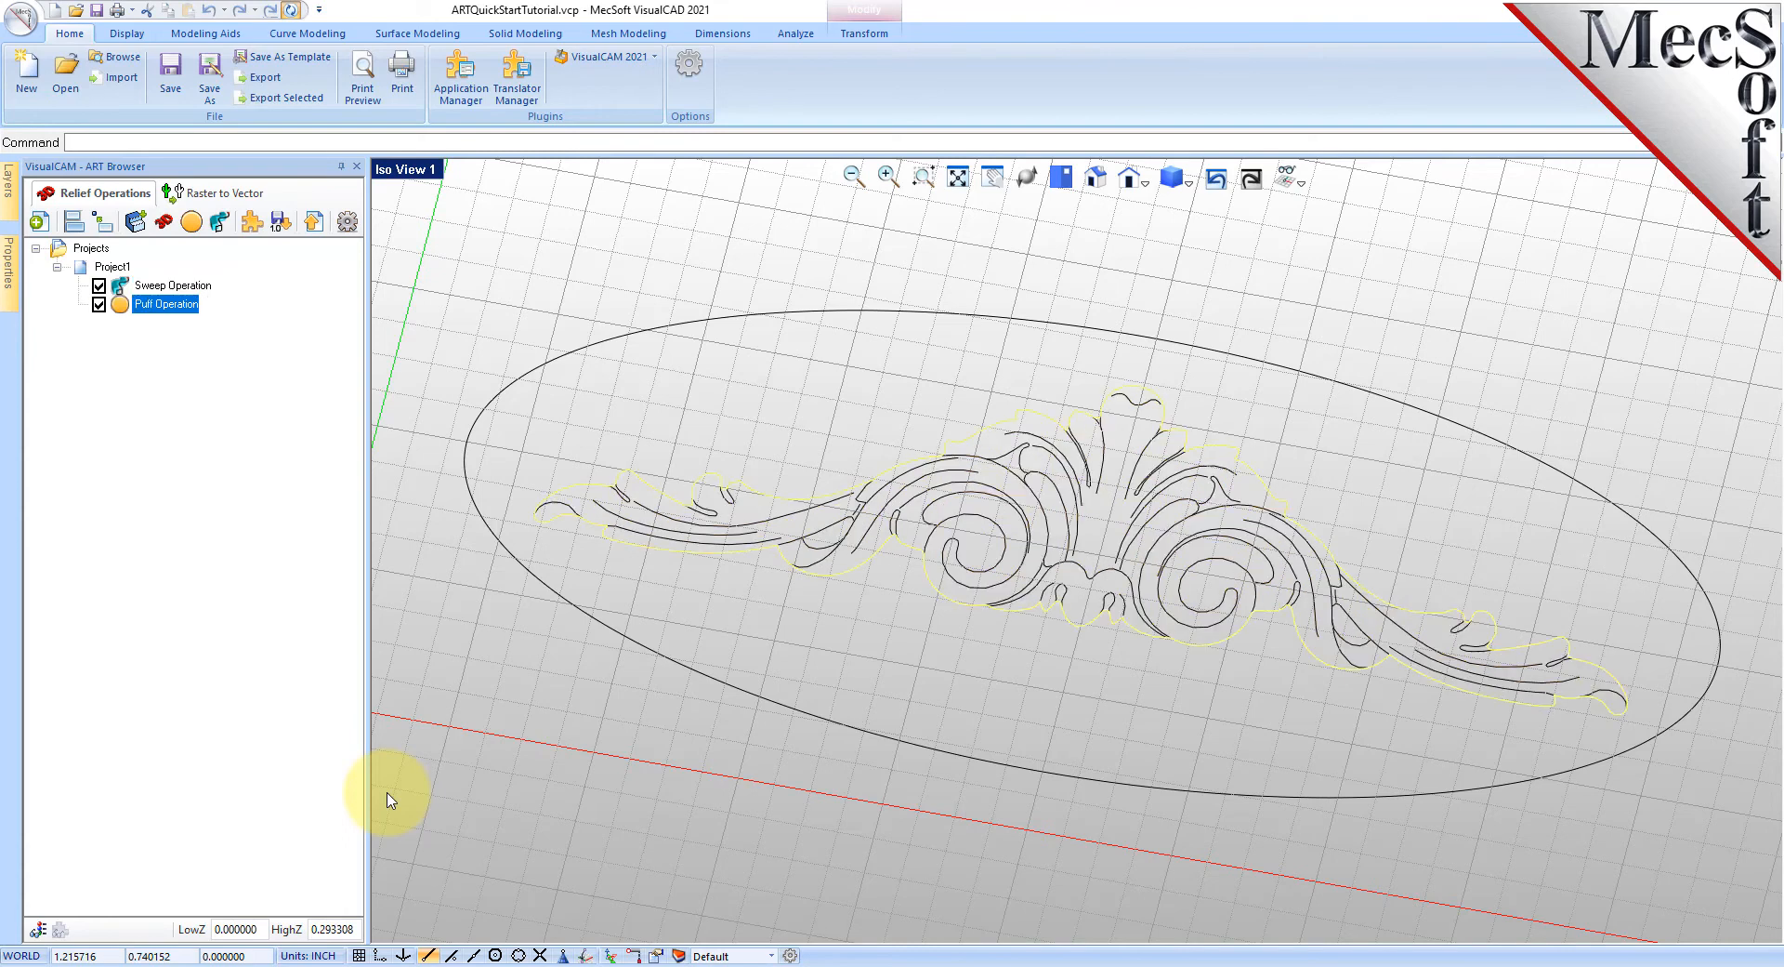
{"action": "left_click", "coordinate": [1027, 179]}
{"action": "left_click_drag", "start_coordinate": [1134, 578], "coordinate": [1112, 535]}
{"action": "left_click", "coordinate": [1027, 179]}
{"action": "scroll", "coordinate": [1111, 544], "scroll_direction": "down", "scroll_amount": 1}
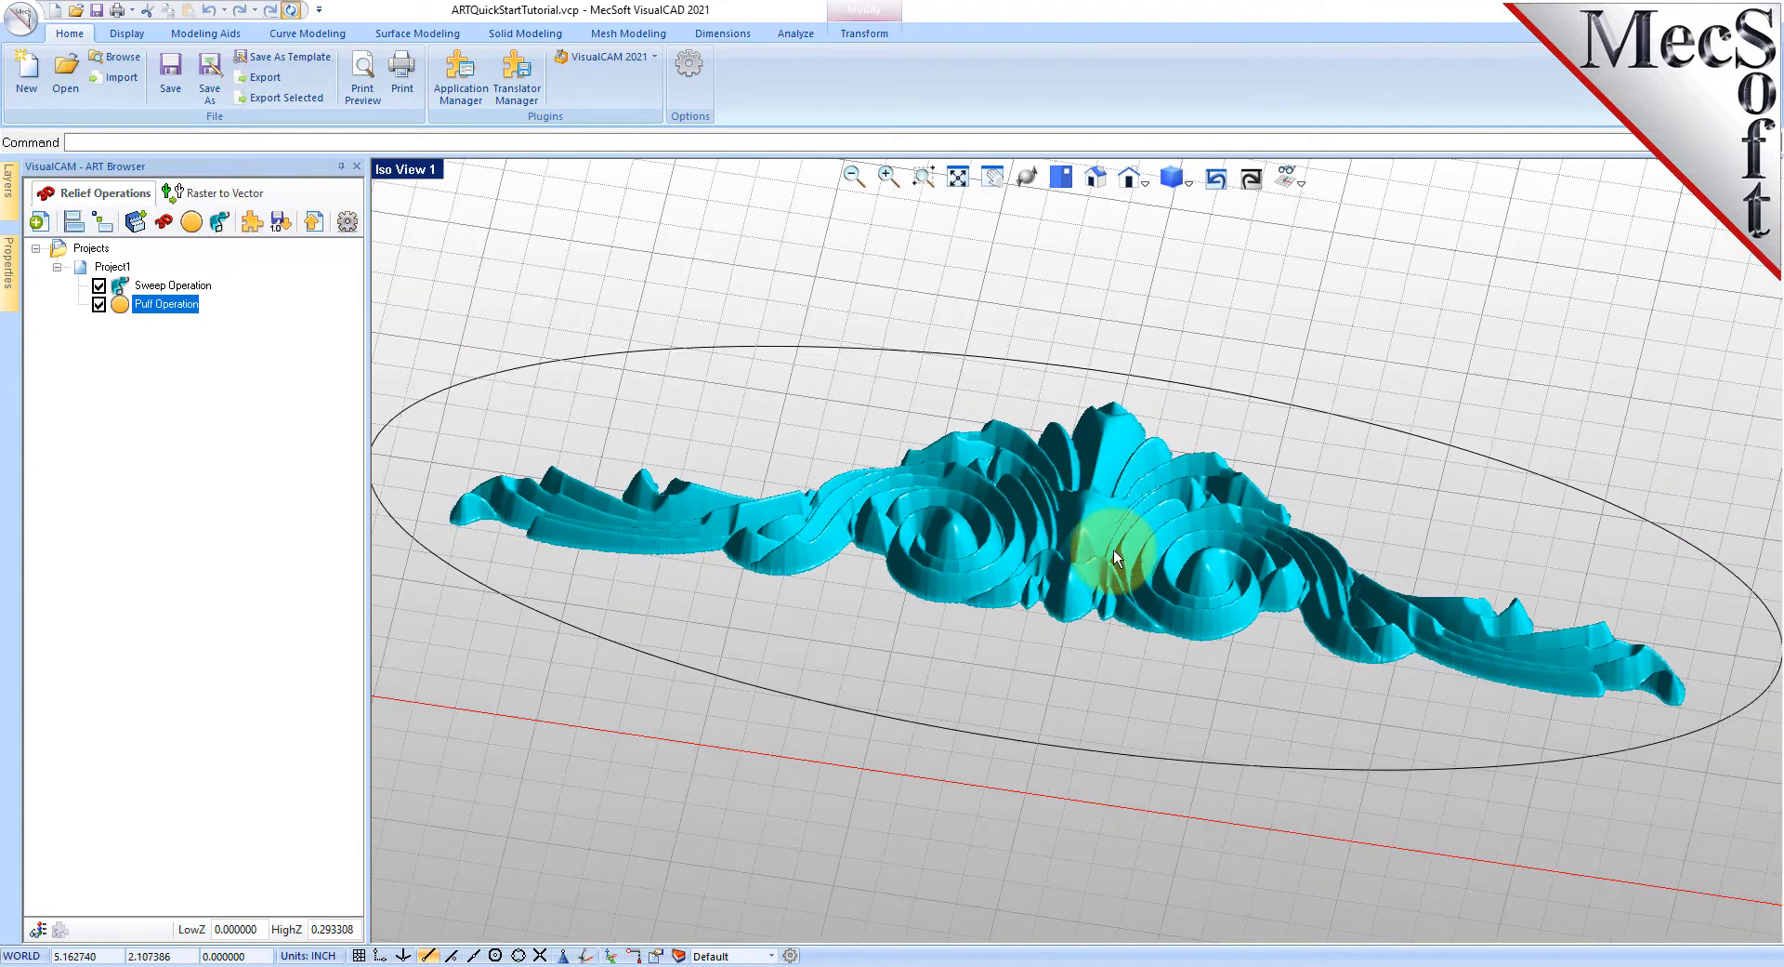
{"action": "scroll", "coordinate": [1013, 620], "scroll_direction": "down", "scroll_amount": 1}
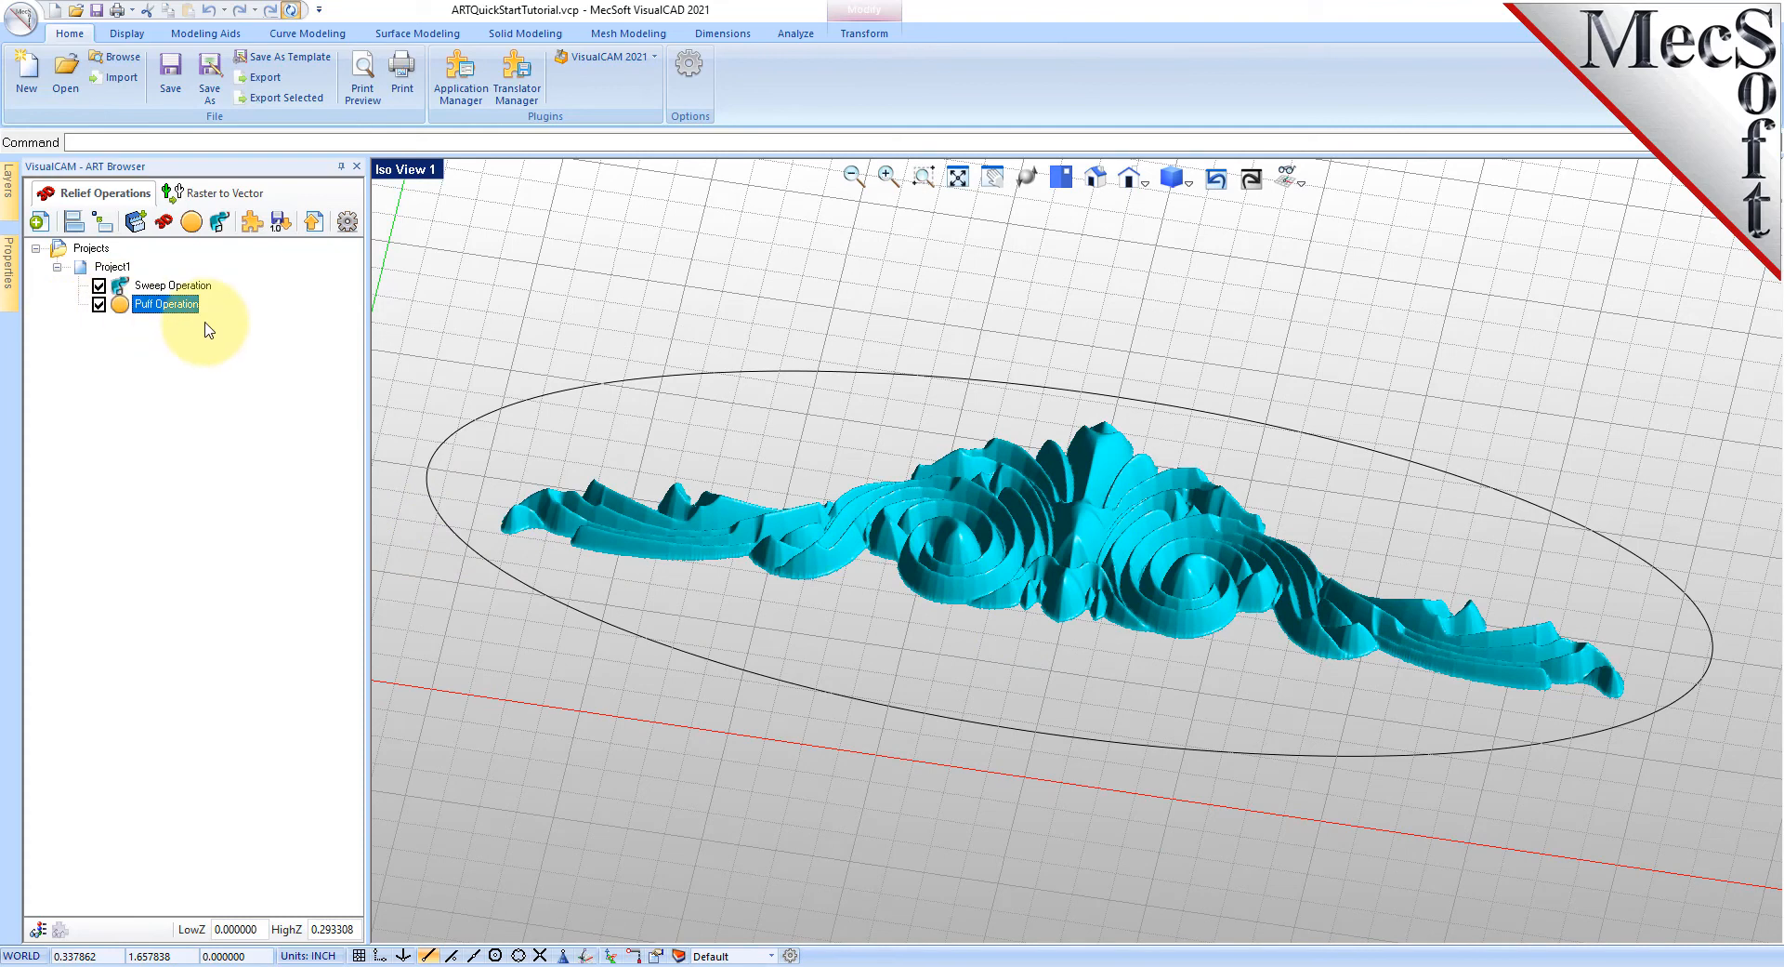
- Start a 3D Relief operation from the image Texture.jpg in the QuickStart folder
{"action": "left_click", "coordinate": [165, 223]}
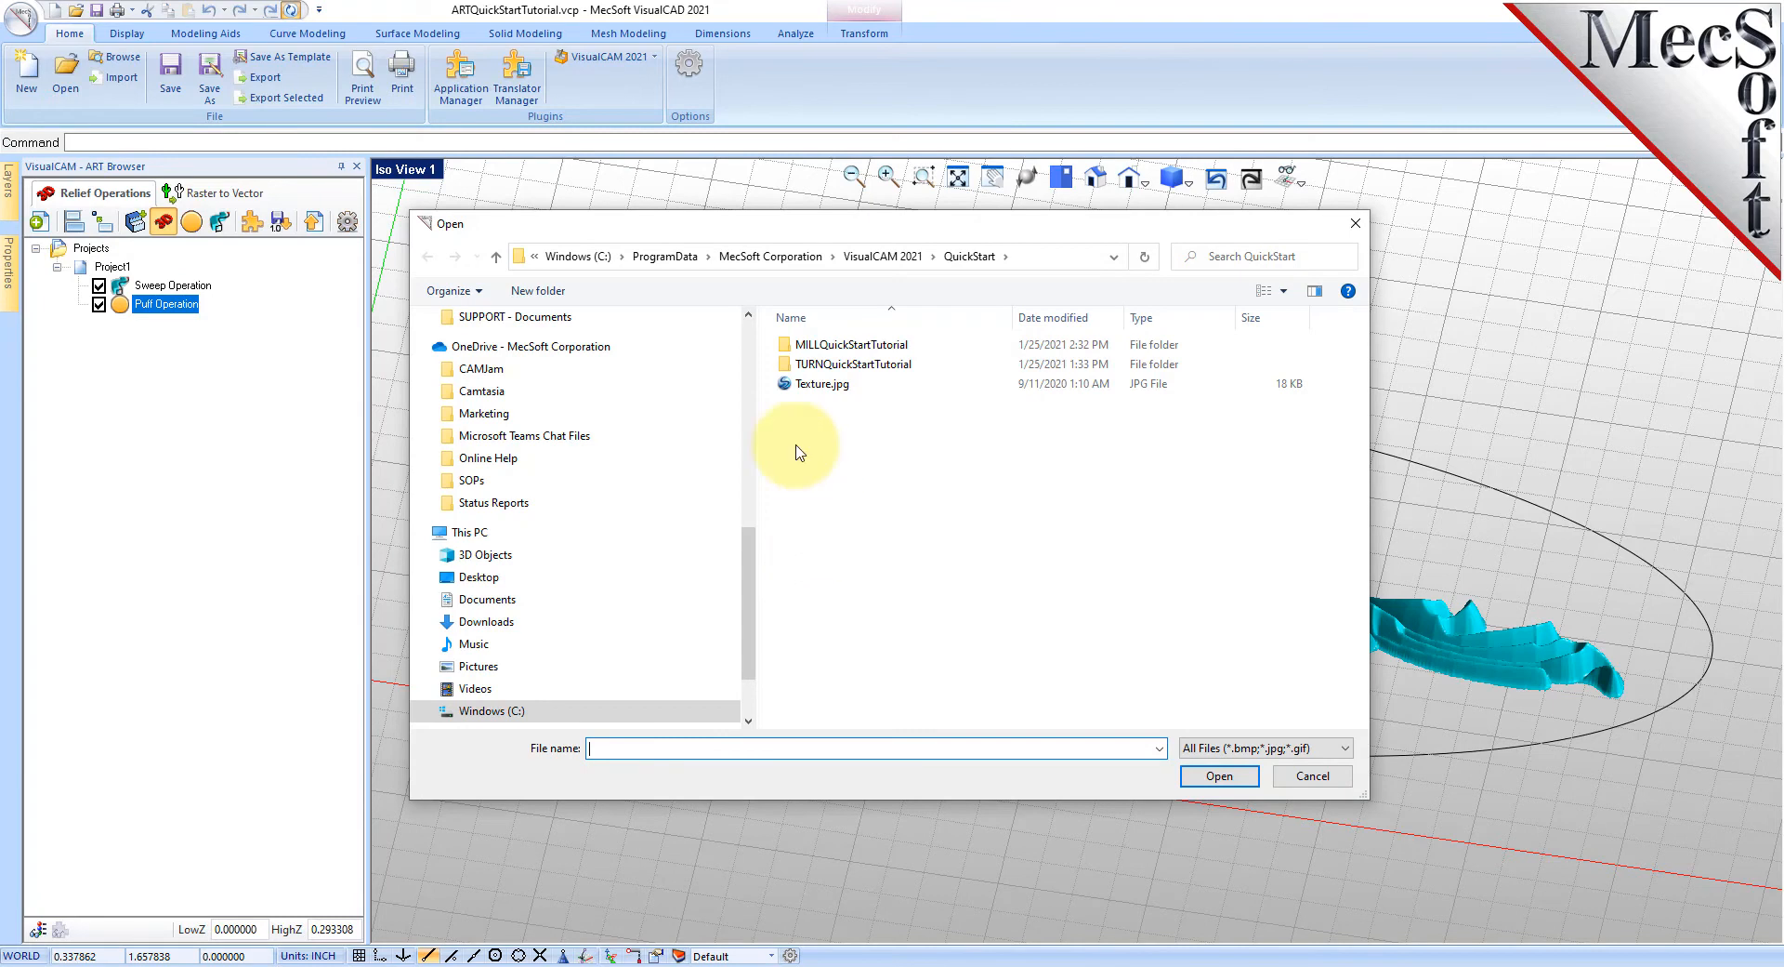
{"action": "left_click", "coordinate": [816, 388]}
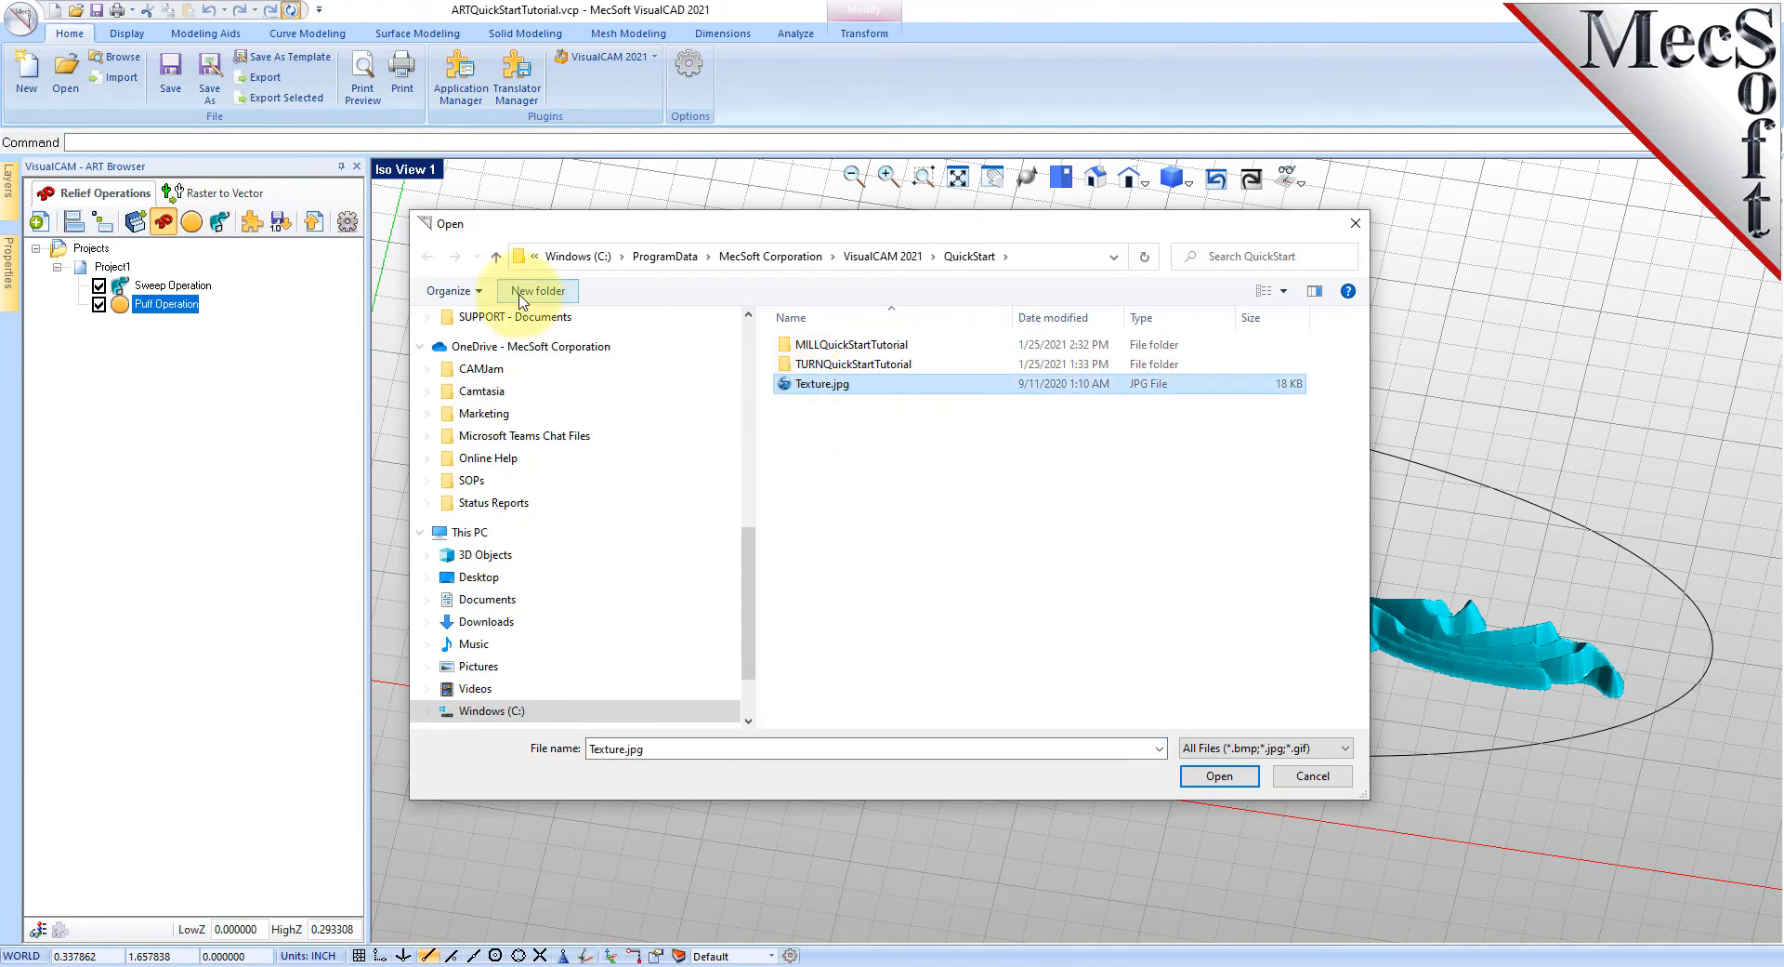
{"action": "left_click", "coordinate": [1204, 776]}
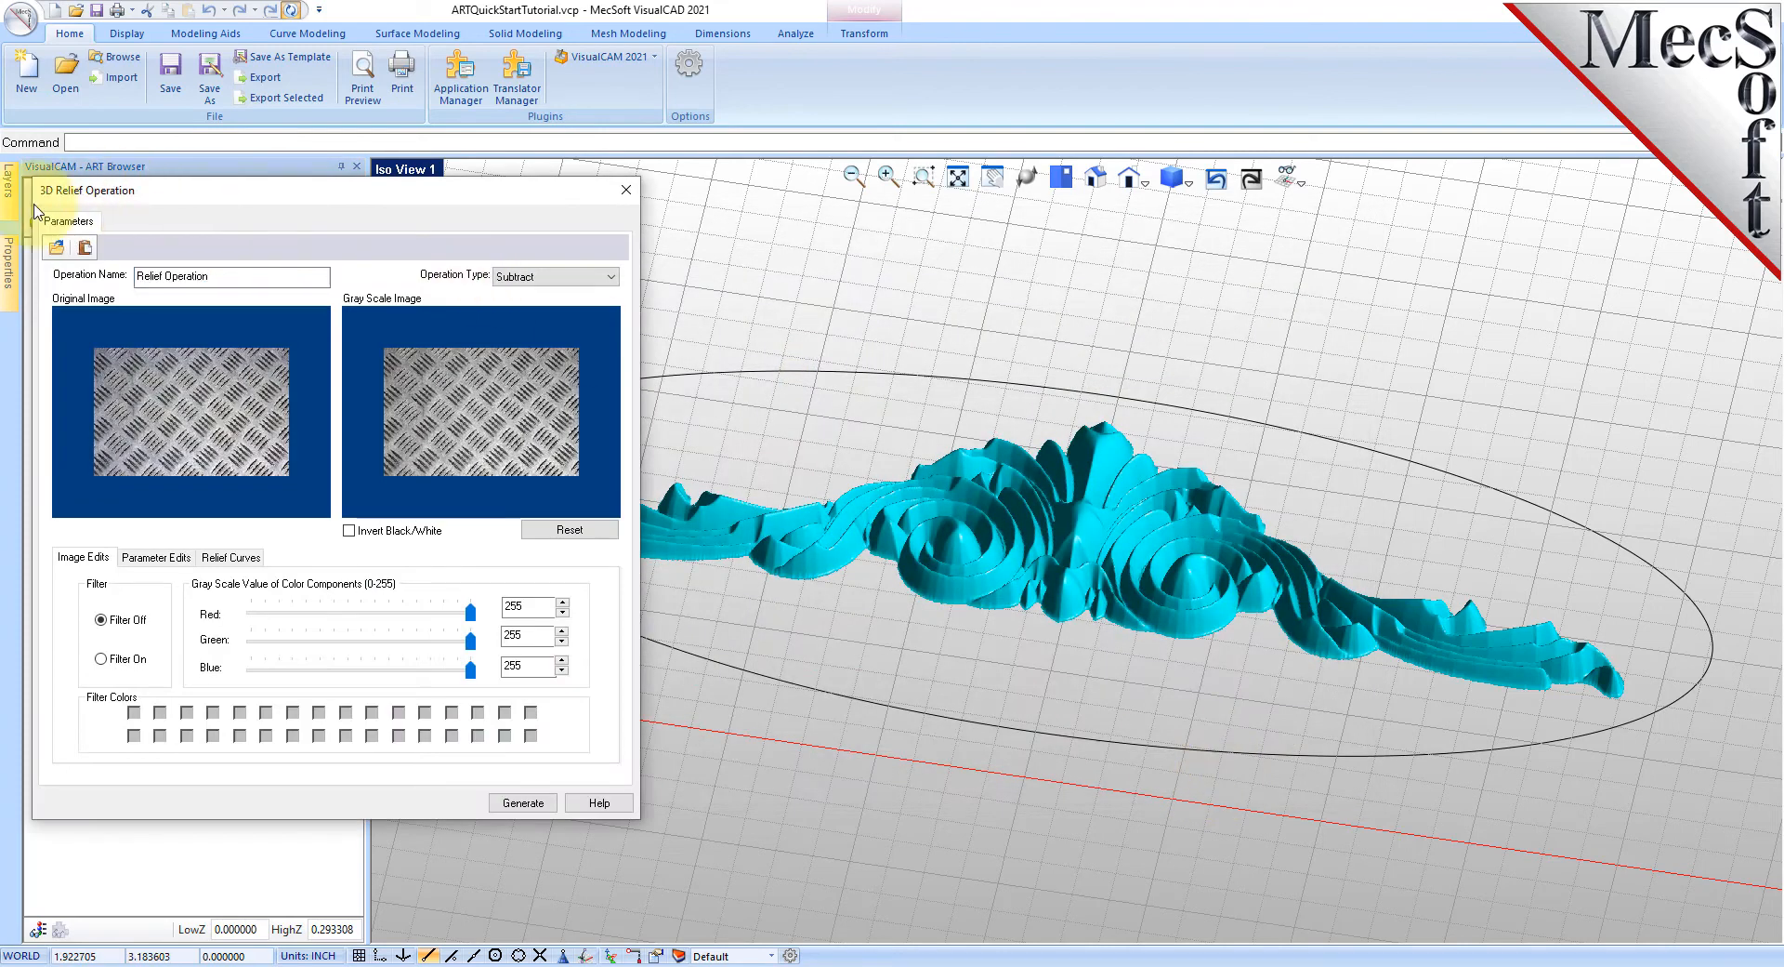
{"action": "left_click_drag", "start_coordinate": [178, 203], "coordinate": [343, 247]}
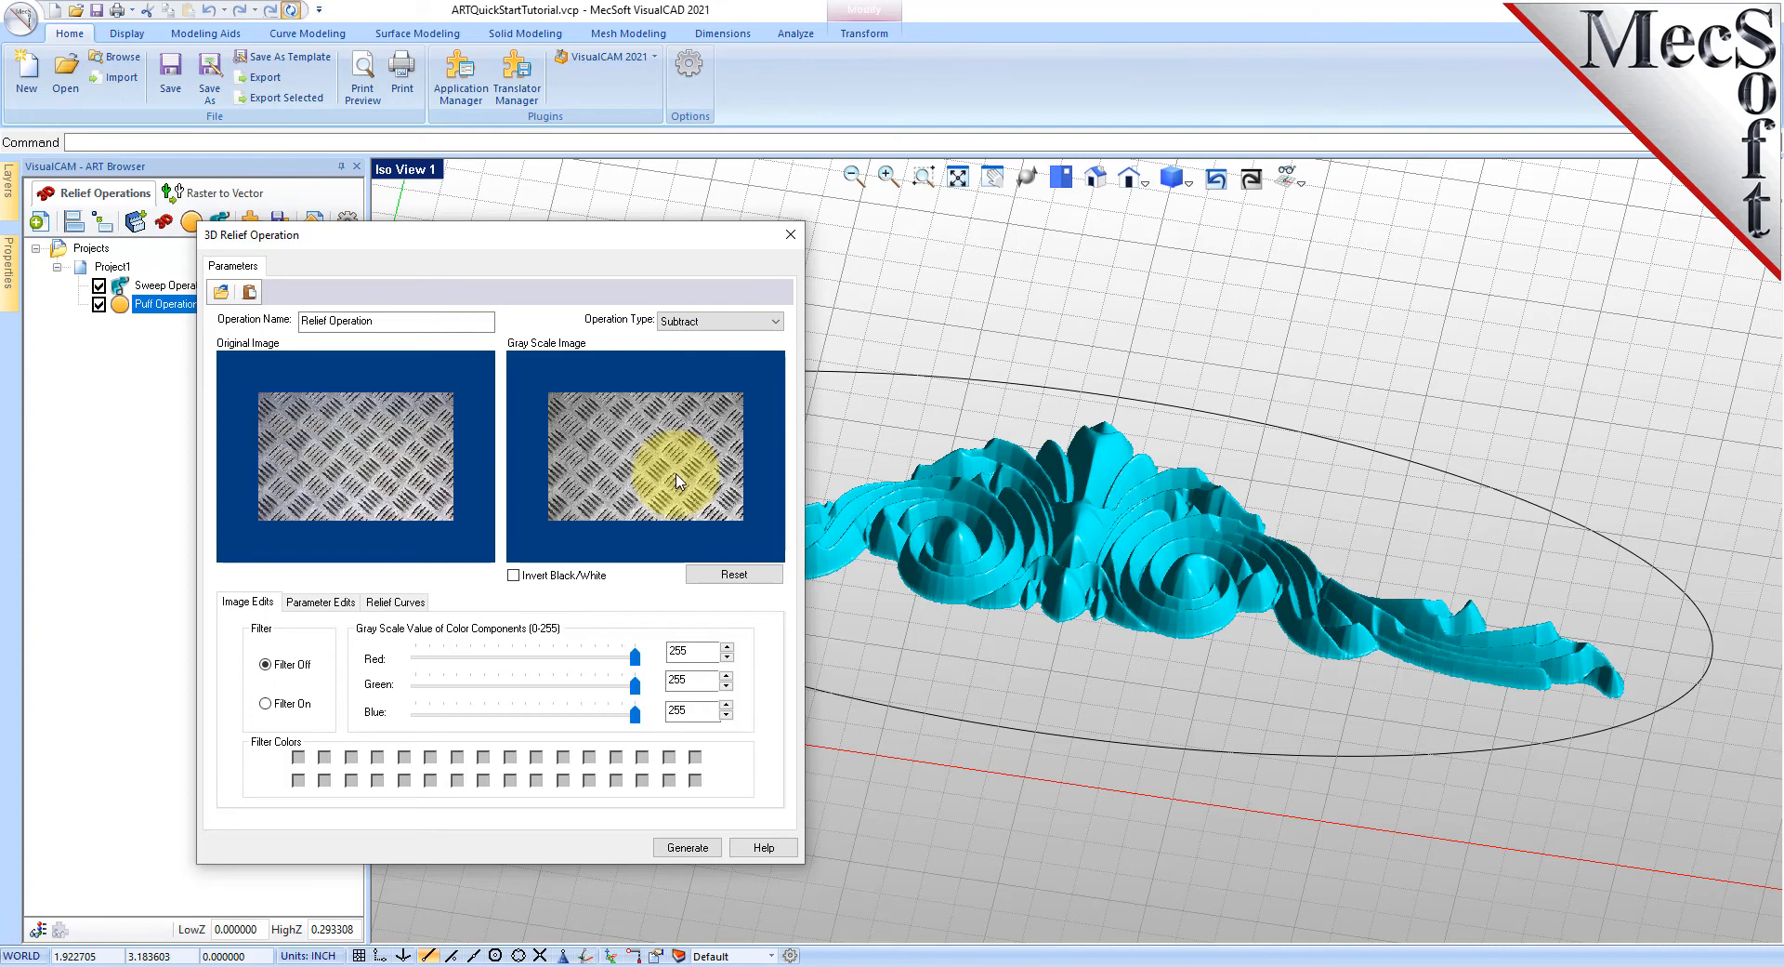
- Set the relief operation's type to Add and invert the black and white of its gray scale image
{"action": "left_click", "coordinate": [717, 320]}
{"action": "left_click", "coordinate": [681, 344]}
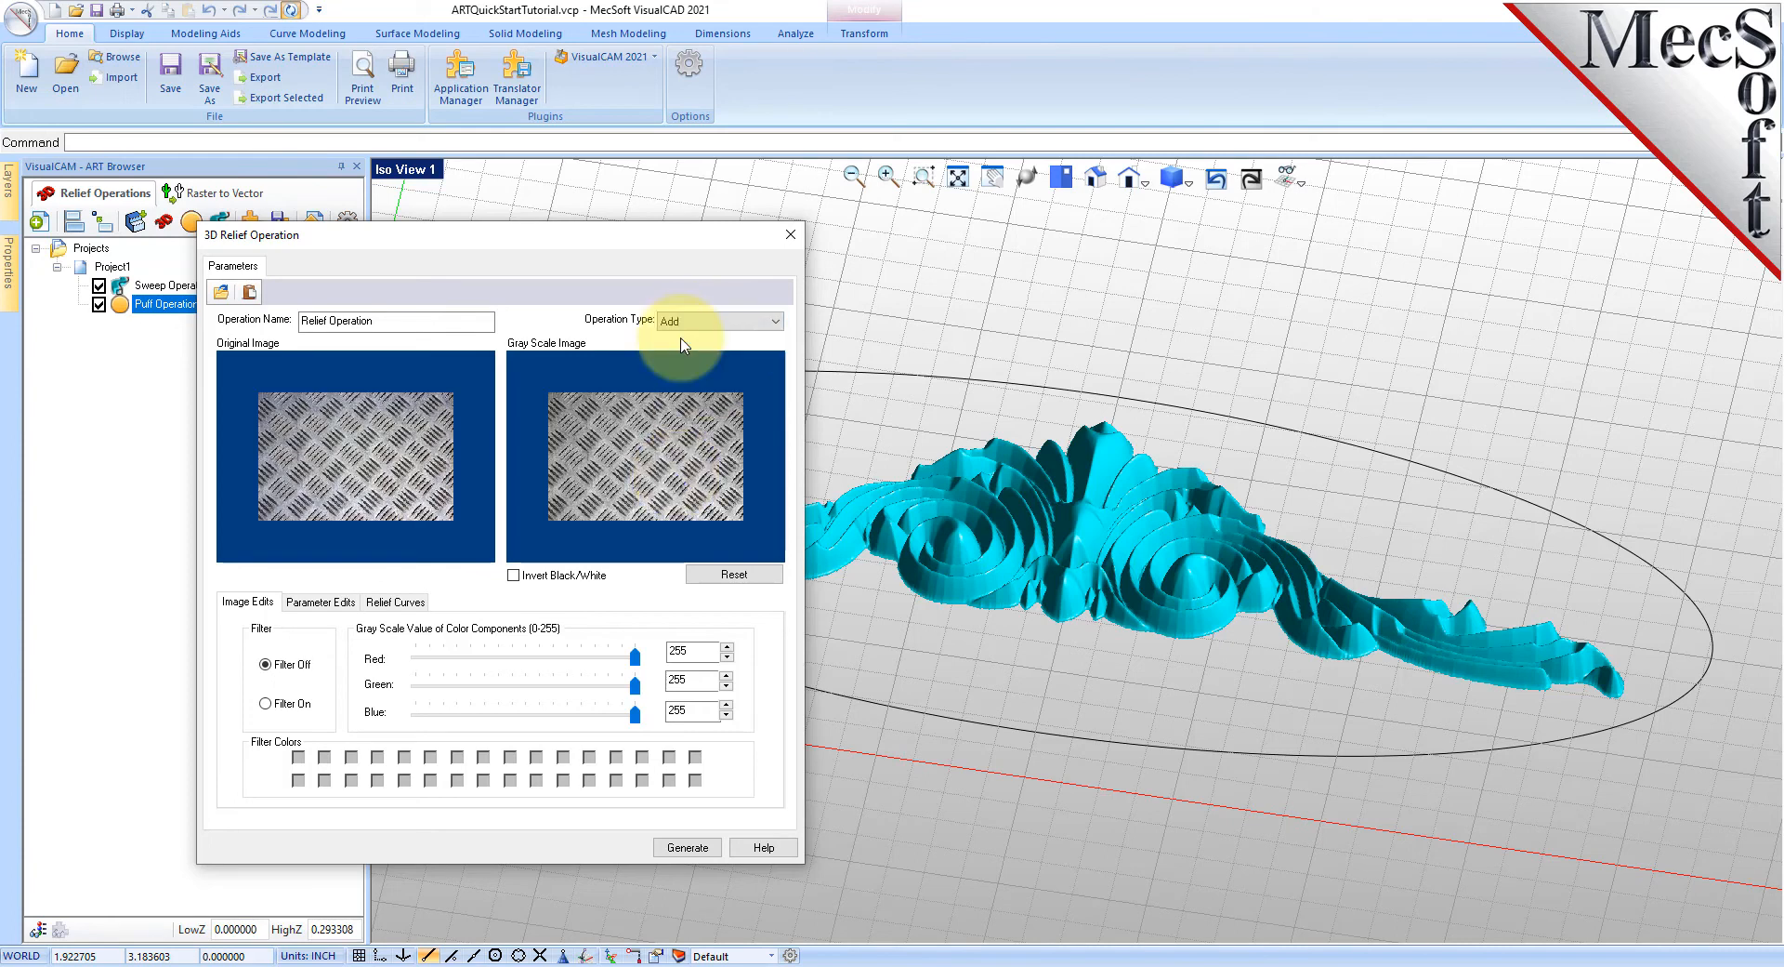
{"action": "left_click", "coordinate": [514, 575]}
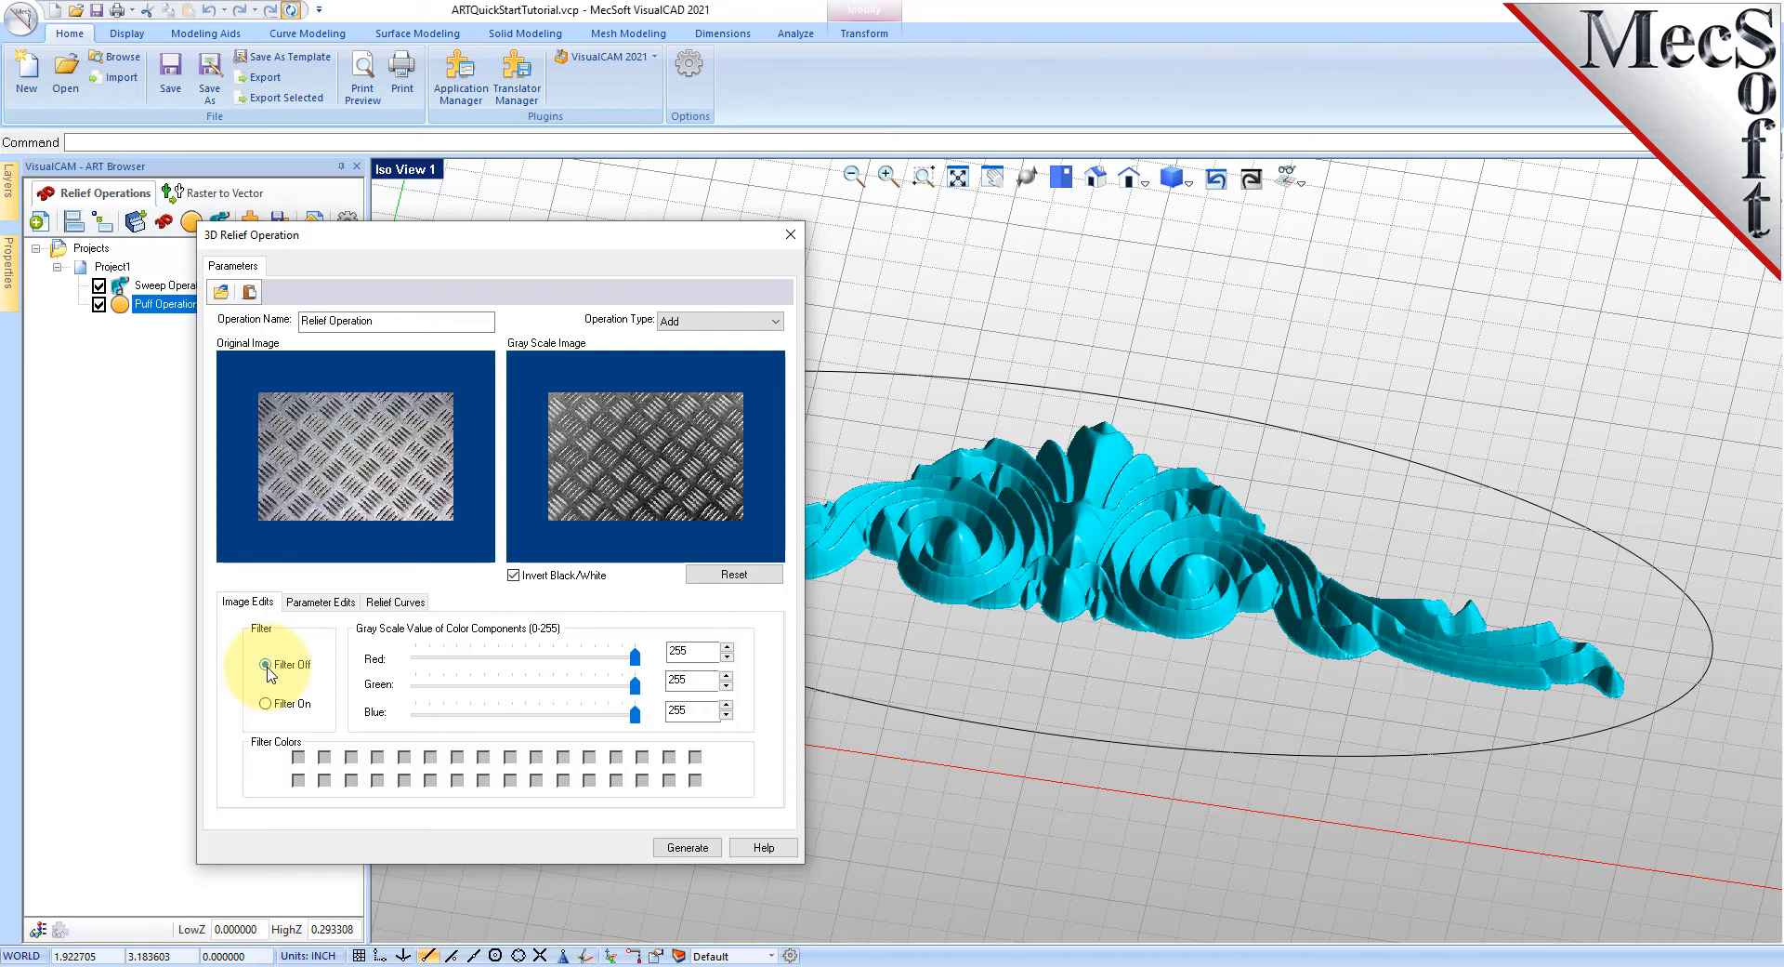
- Turn off the image size and aspect ratio constraints and set the relief's size to 10 inches wide by 4 inches high
{"action": "left_click", "coordinate": [321, 601]}
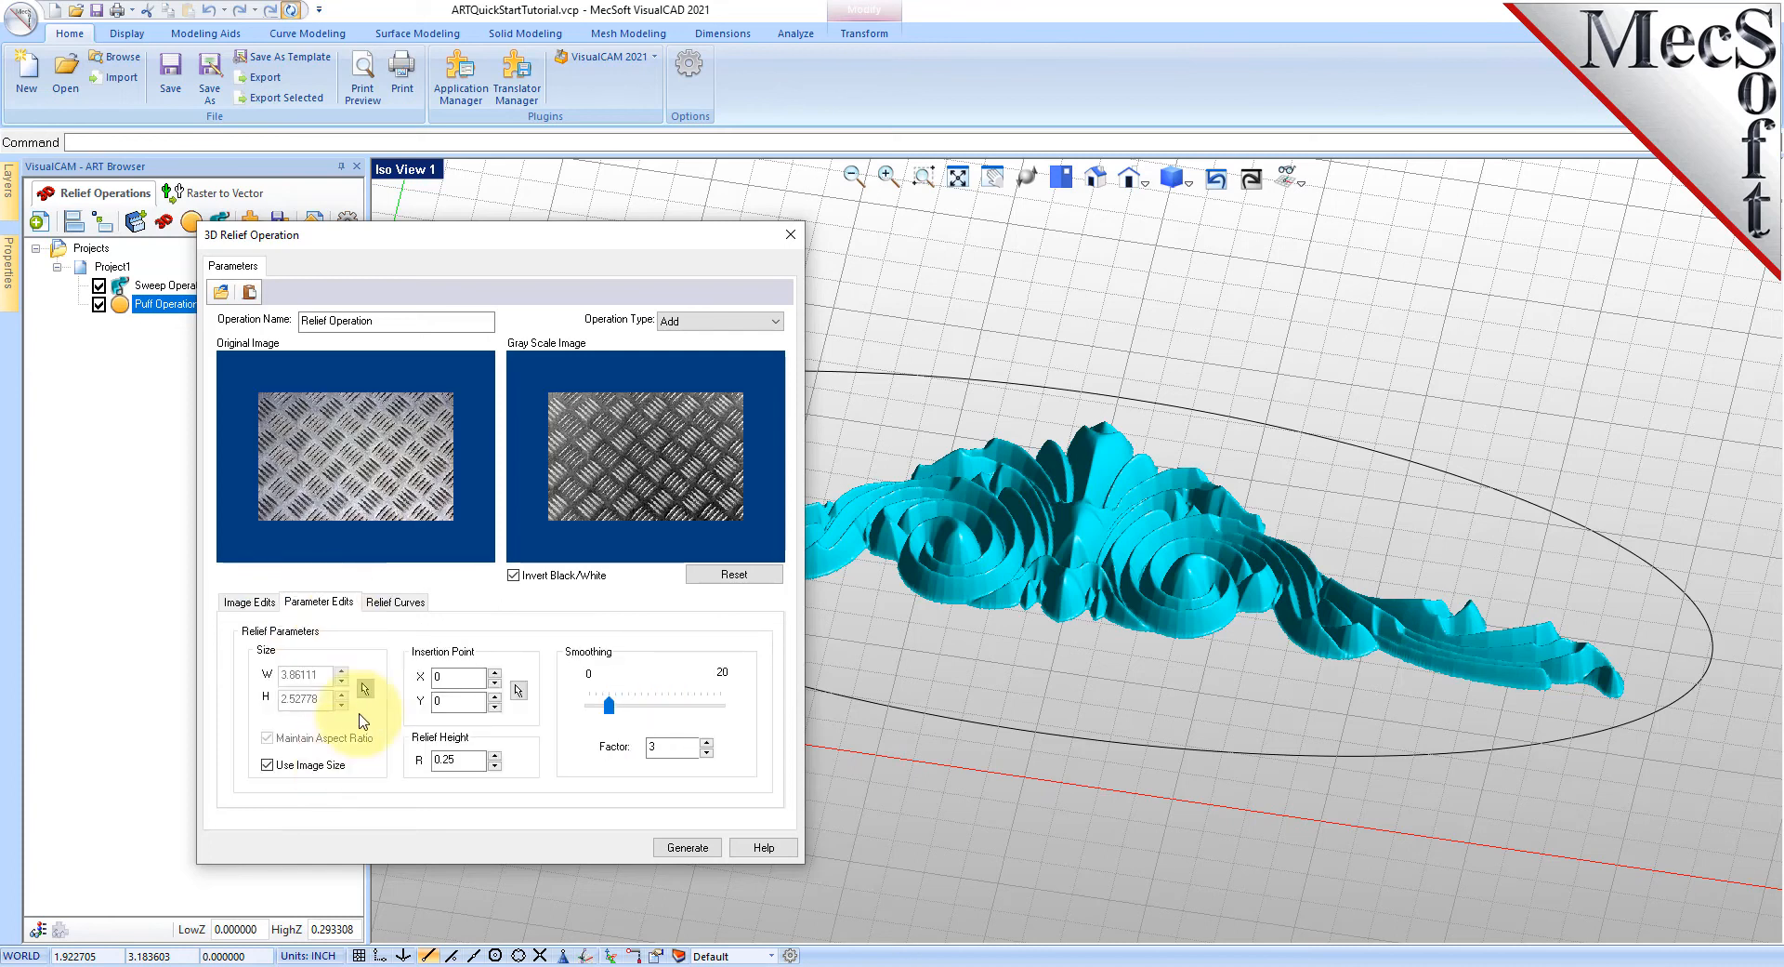
{"action": "left_click", "coordinate": [268, 764]}
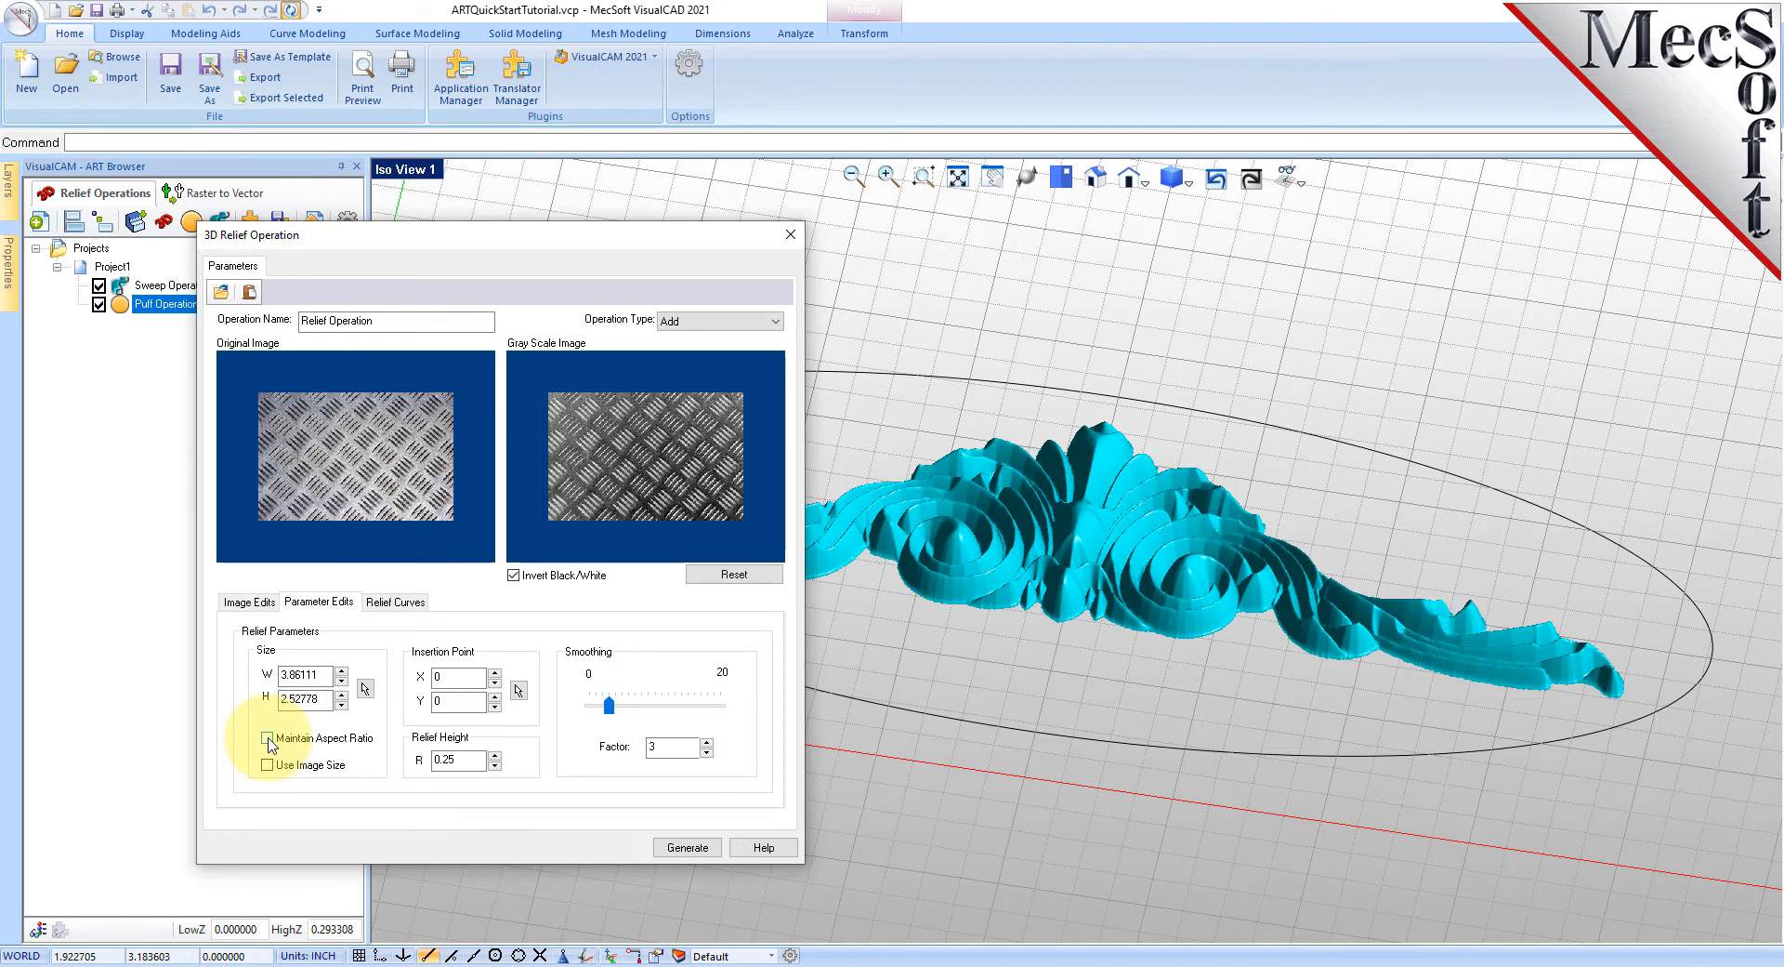
{"action": "left_click_drag", "start_coordinate": [327, 675], "coordinate": [269, 677]}
{"action": "type", "text": "10"}
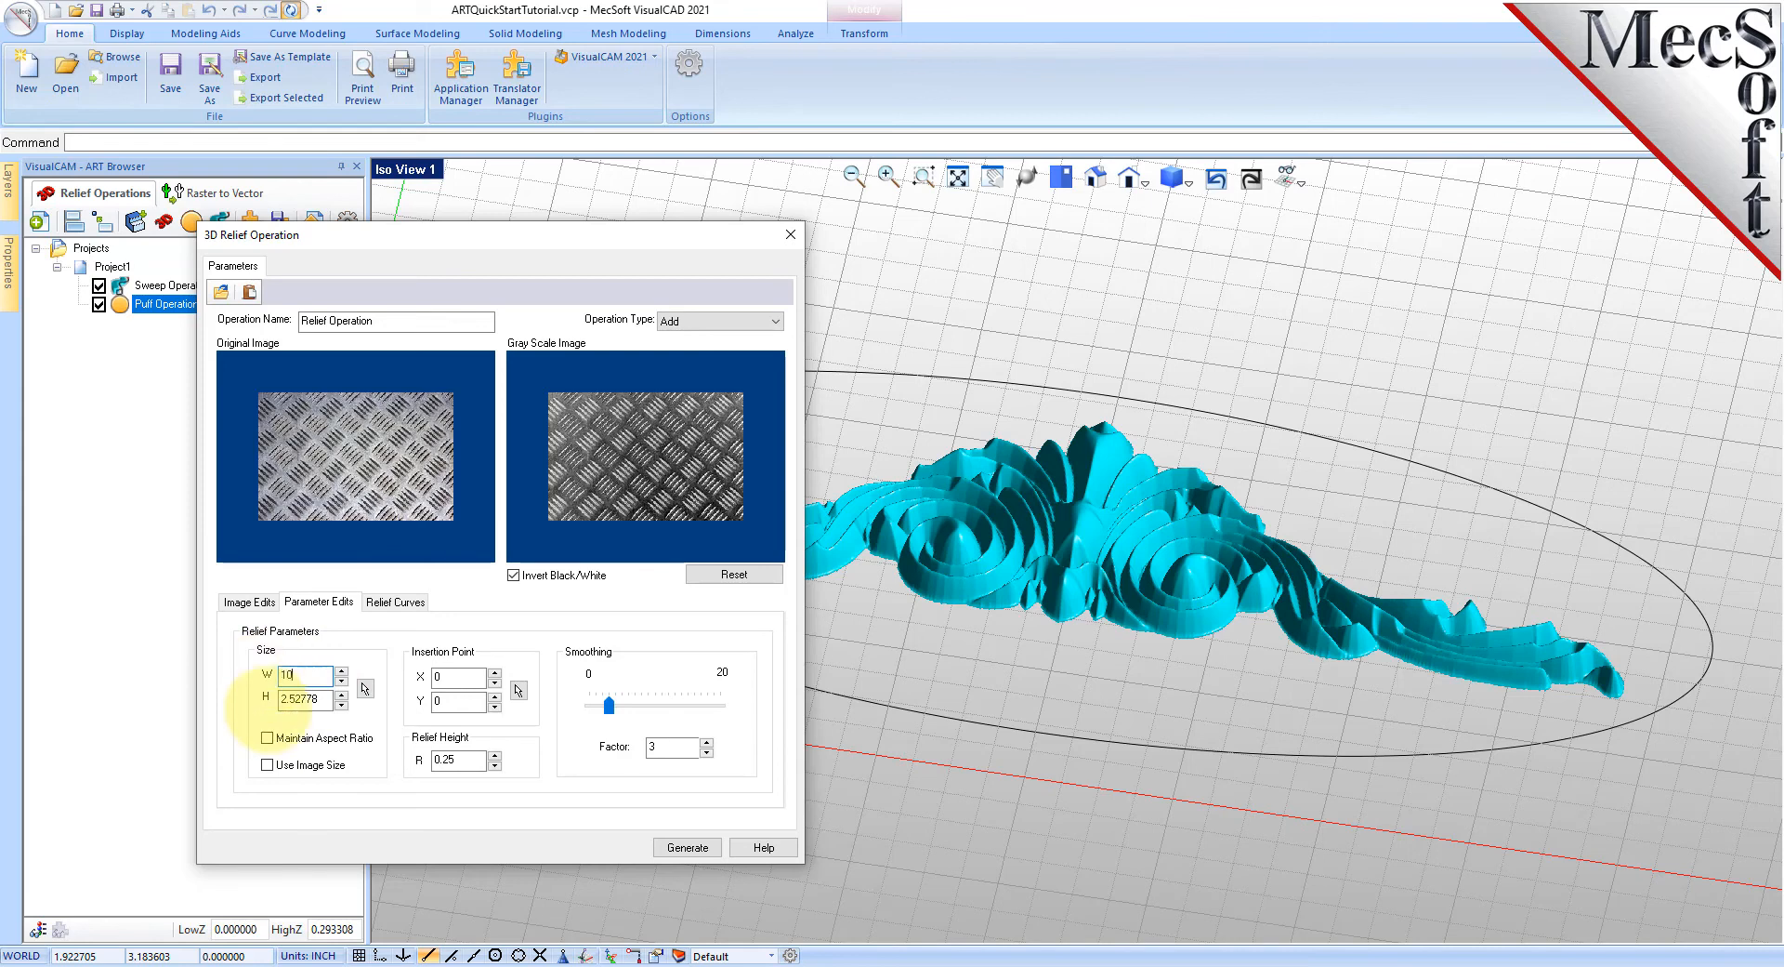
{"action": "left_click_drag", "start_coordinate": [325, 699], "coordinate": [270, 700]}
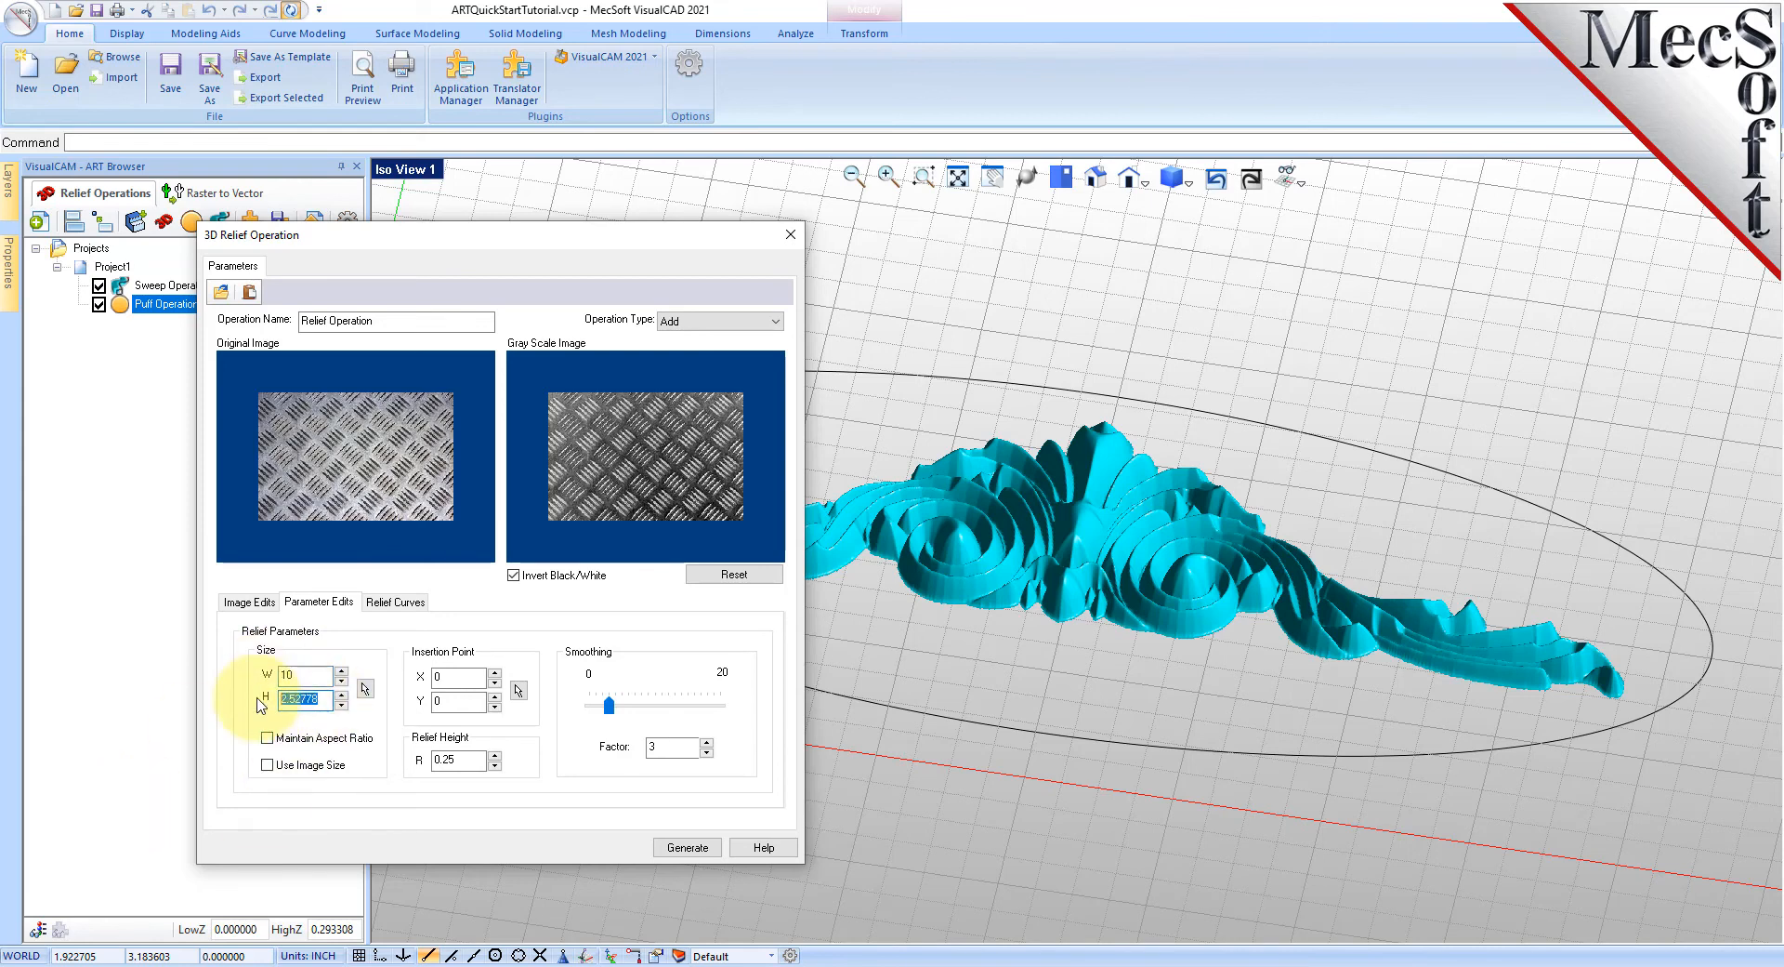
{"action": "type", "text": "4"}
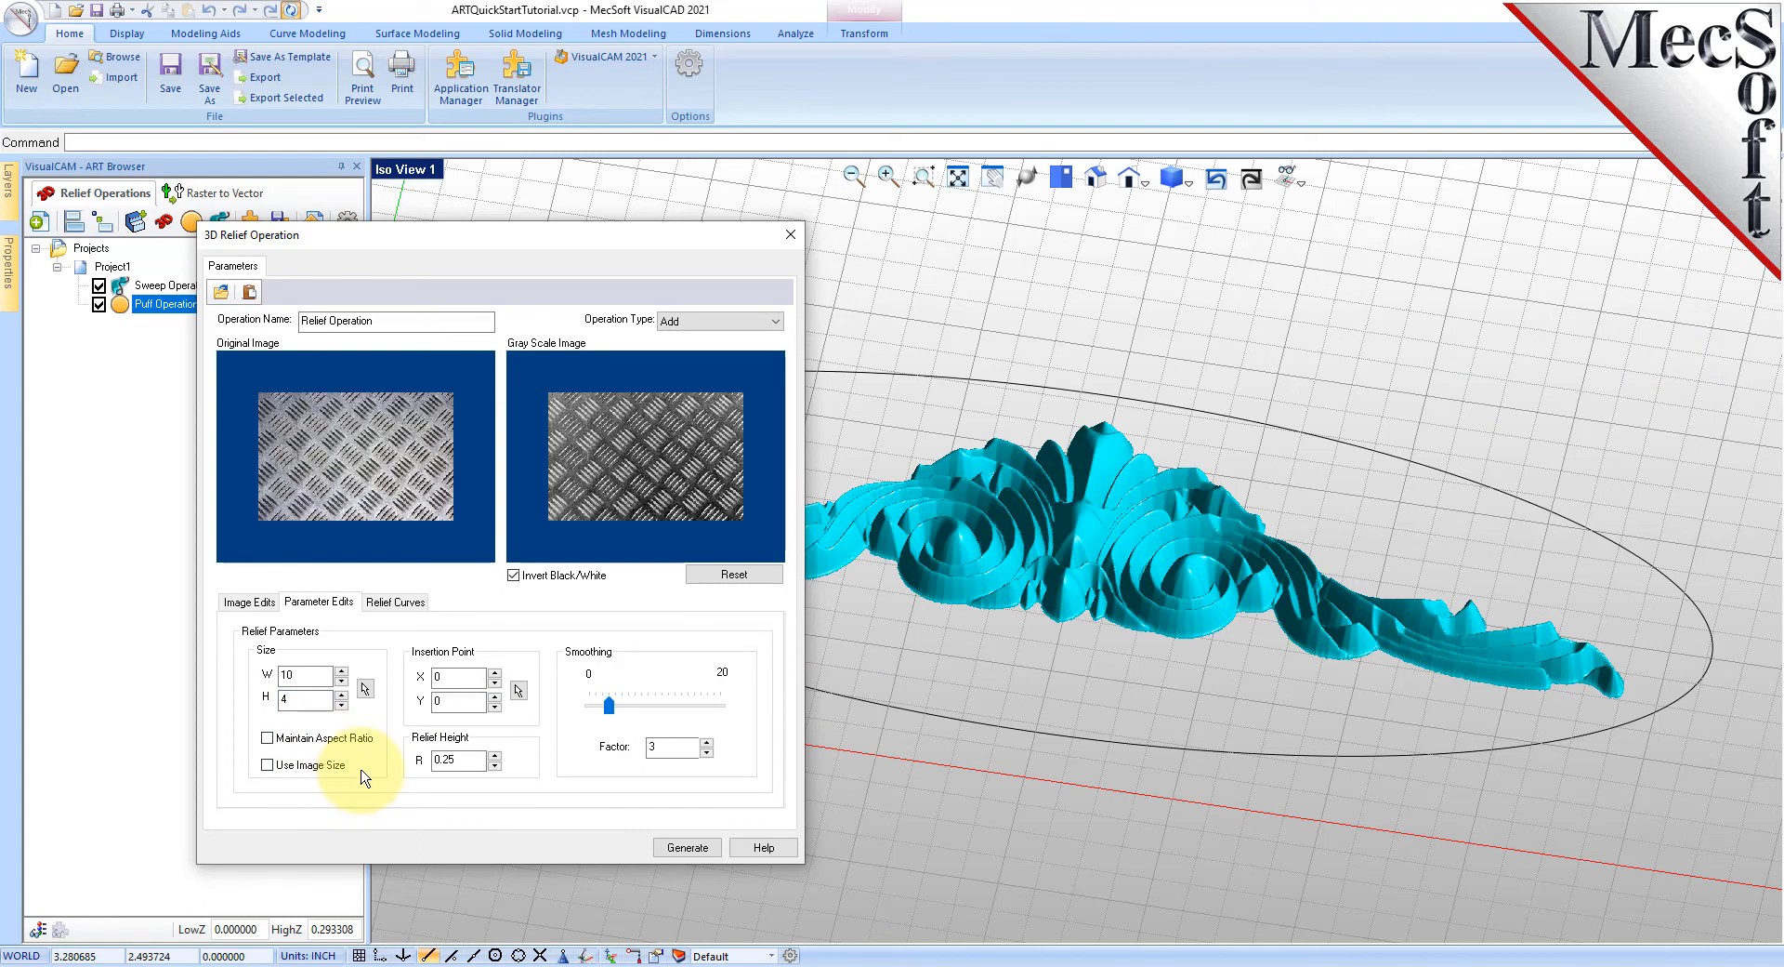
- Set the relief height to 0.025 inches and the smoothing factor to 12
{"action": "double_click", "coordinate": [465, 759]}
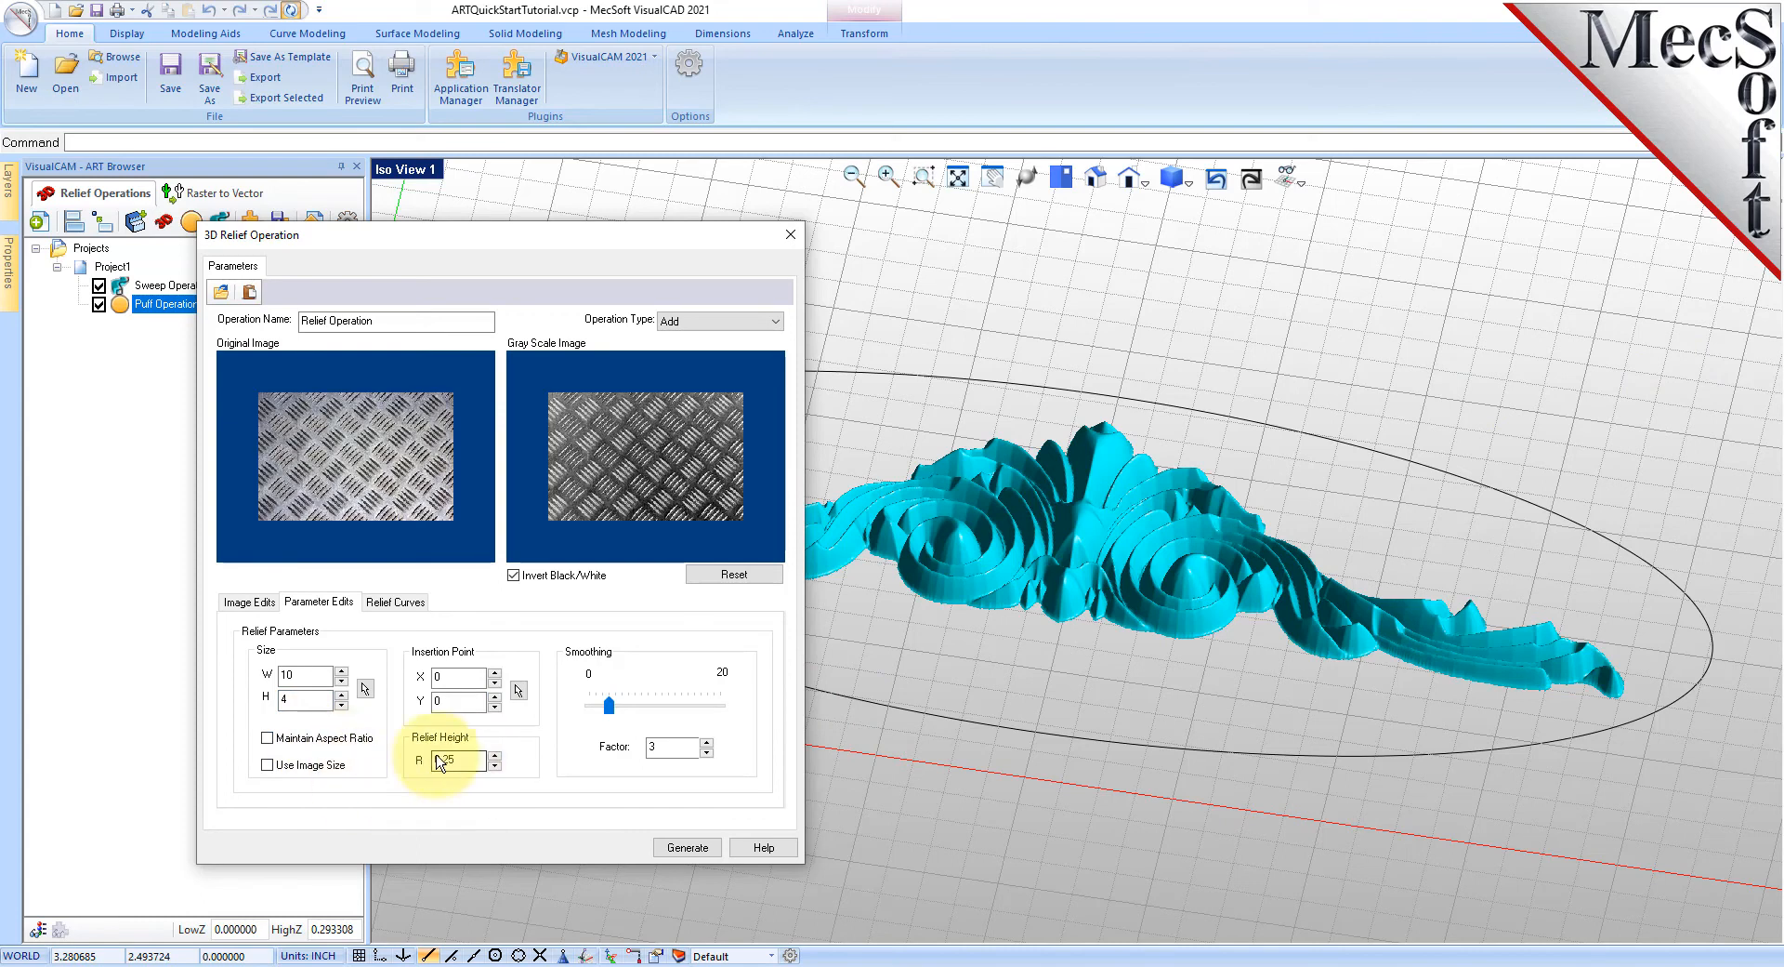
{"action": "type", "text": "0.025"}
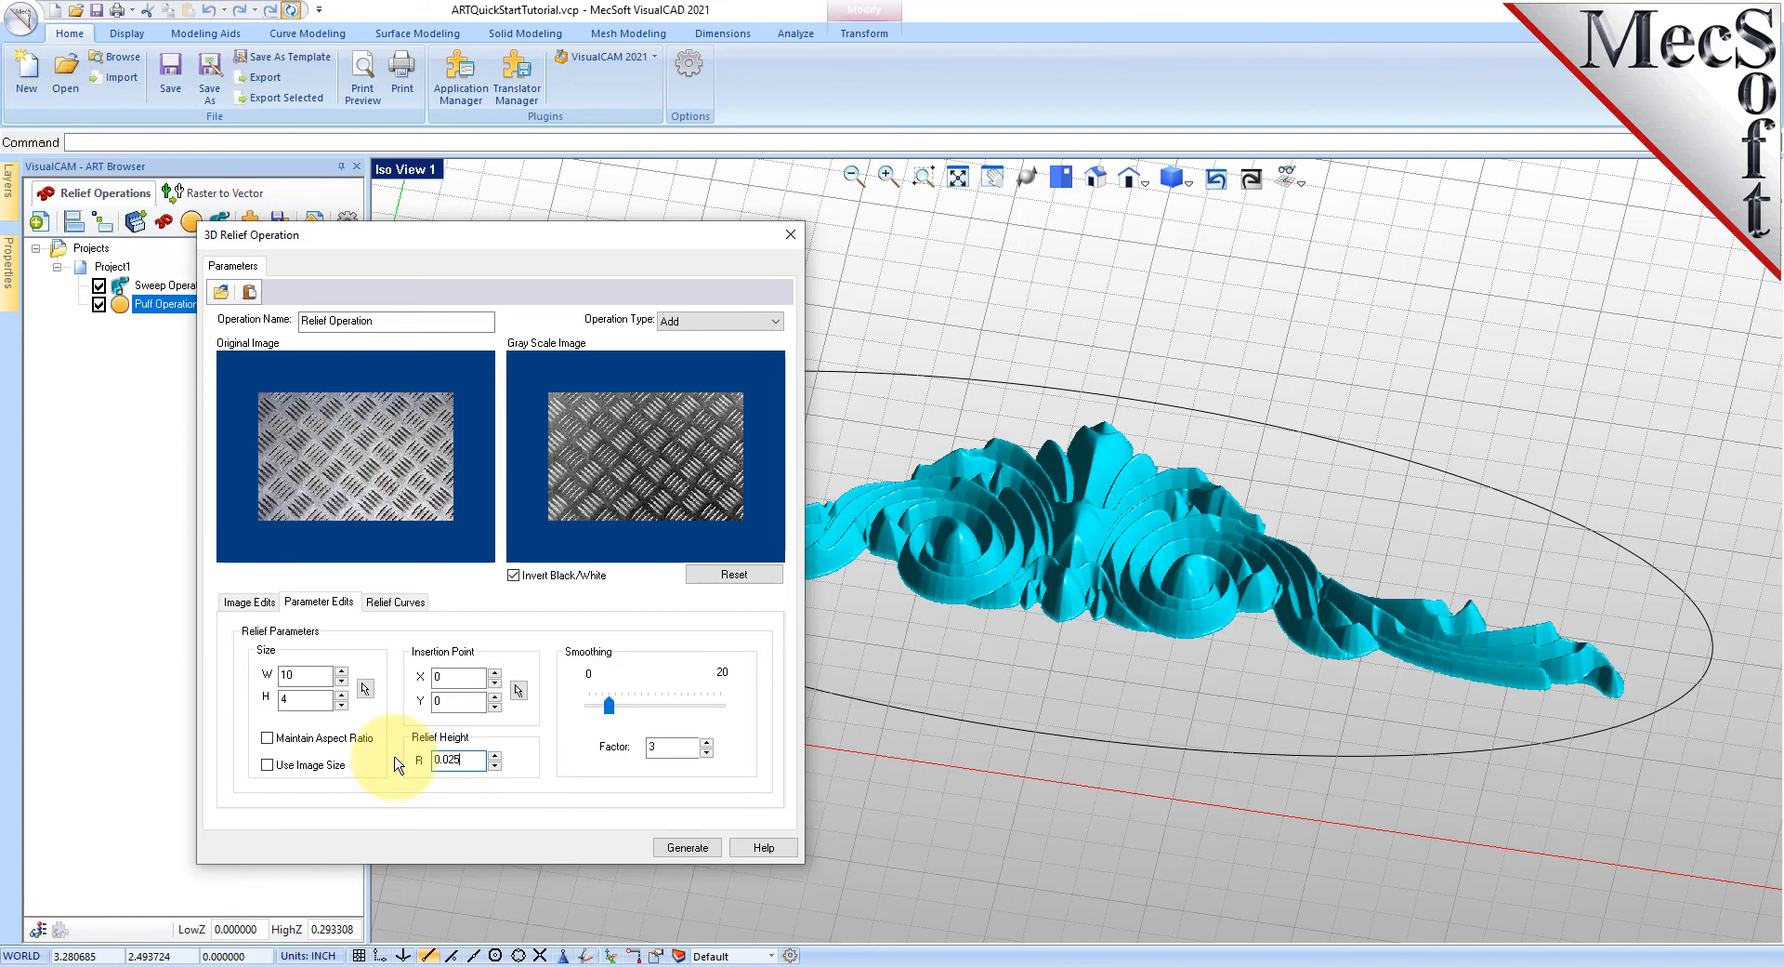
{"action": "key", "text": "Tab"}
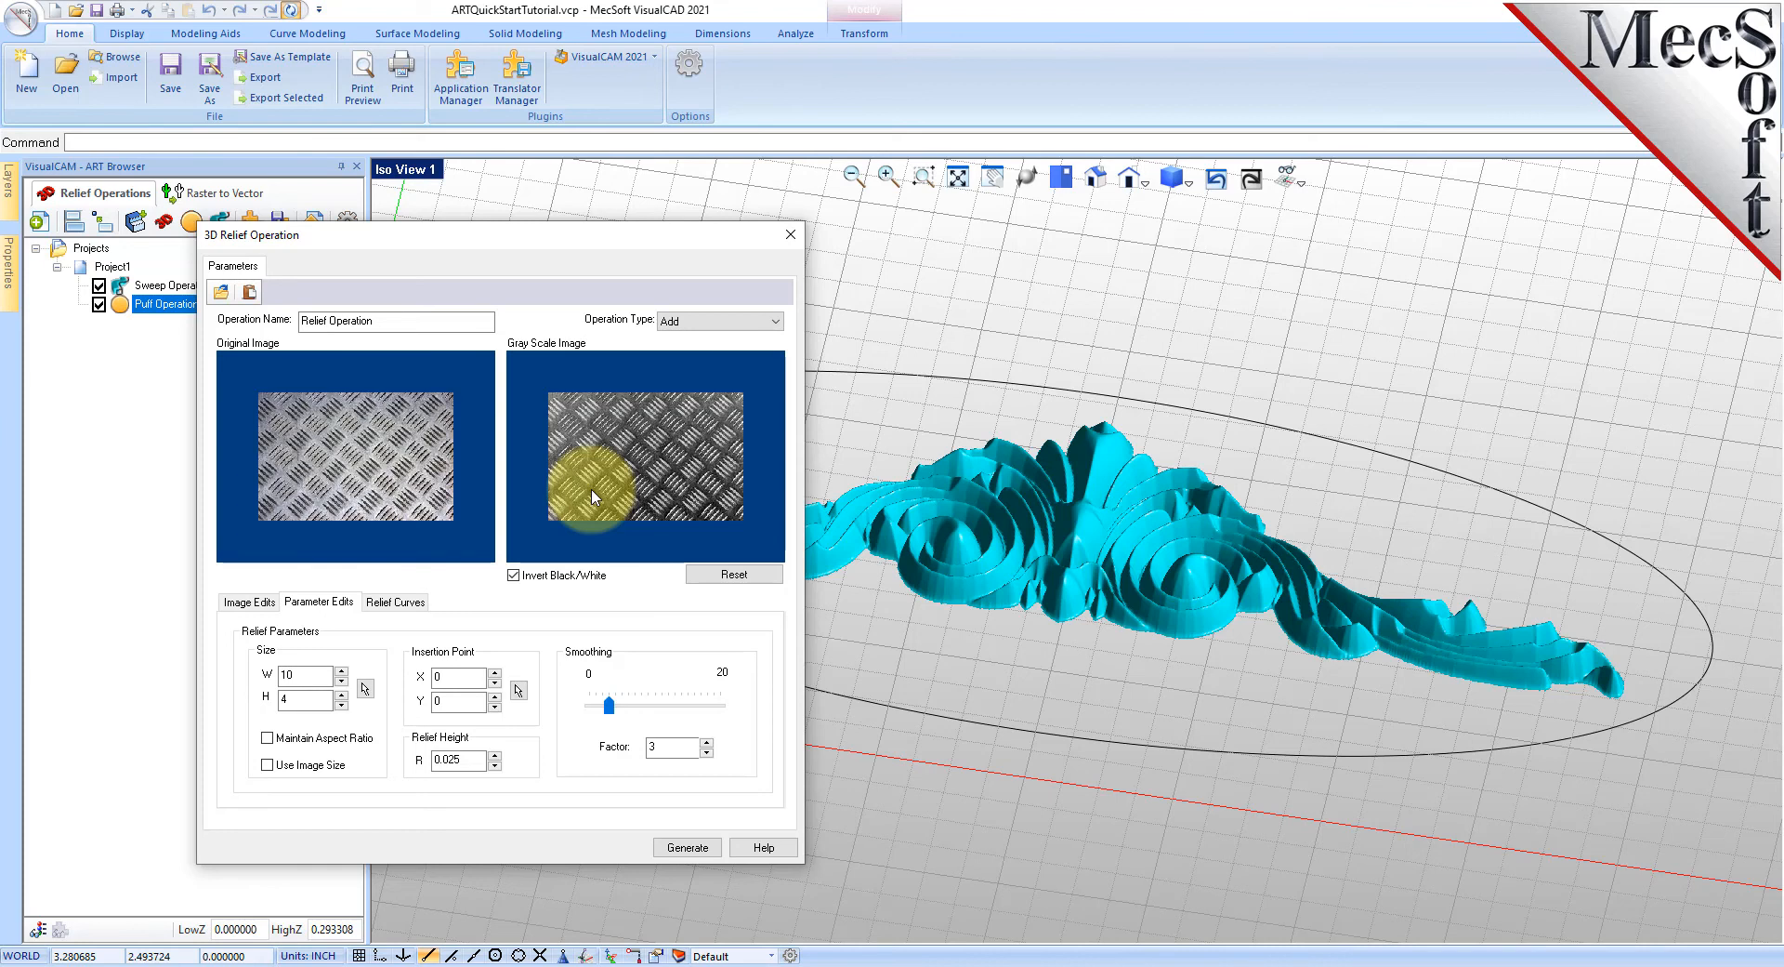
{"action": "double_click", "coordinate": [671, 747]}
{"action": "type", "text": "12"}
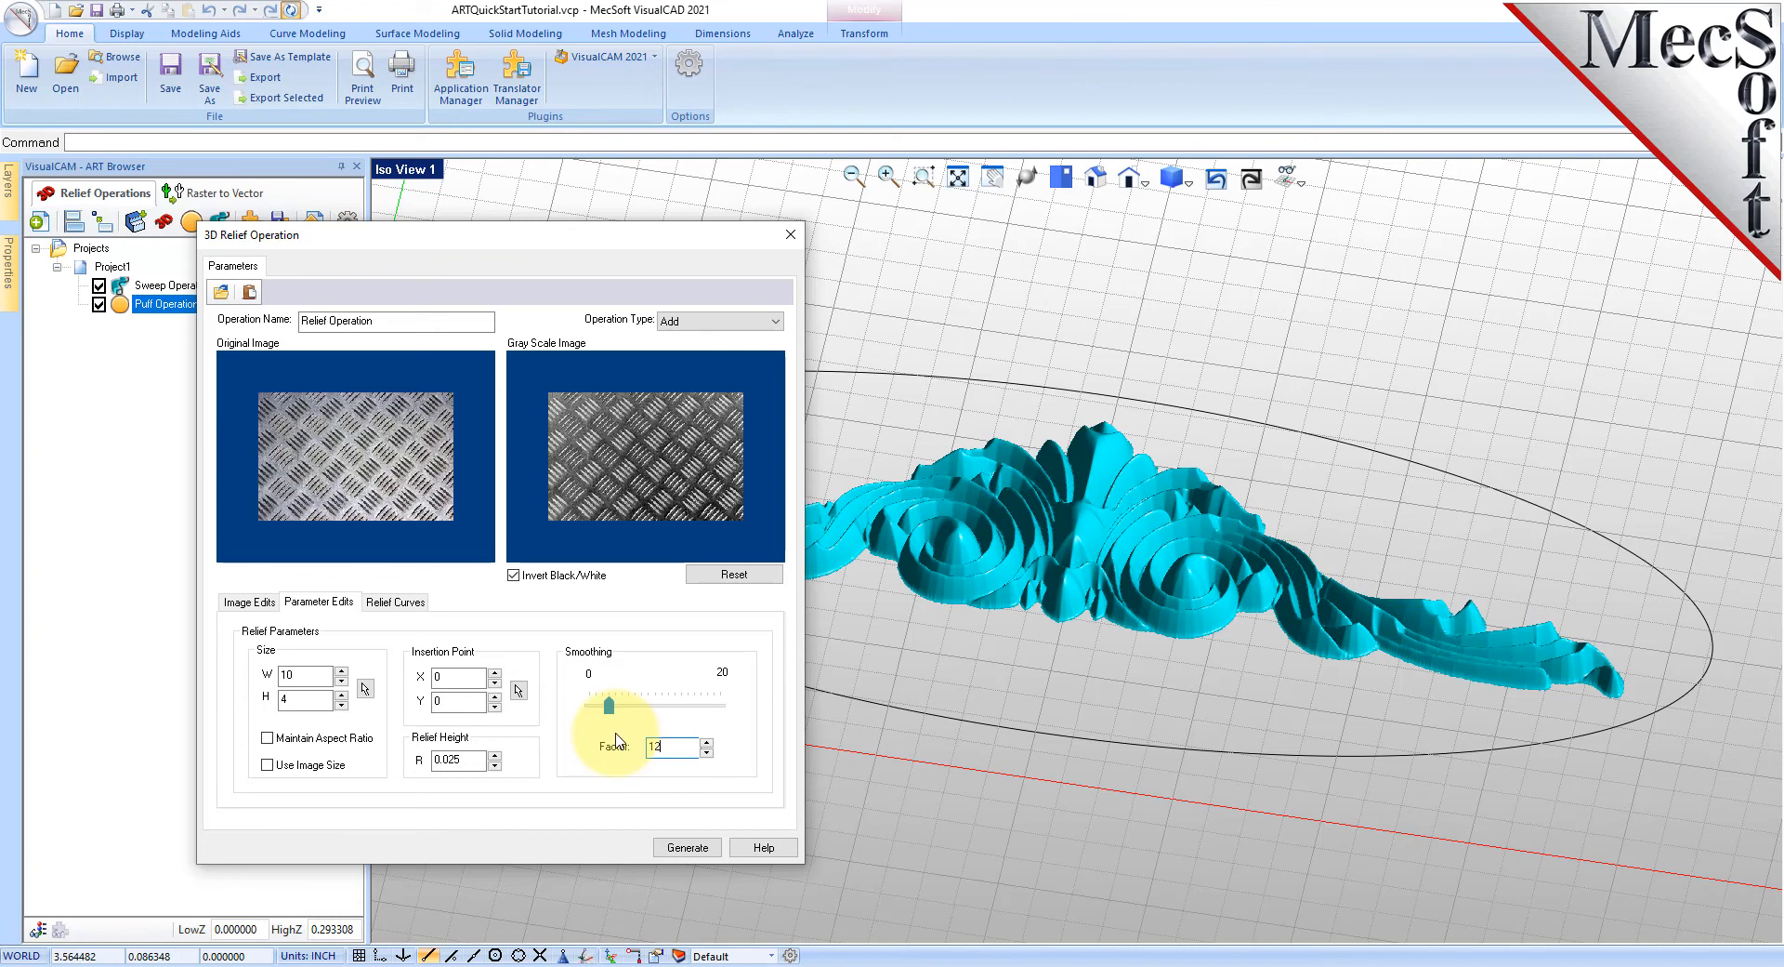
- Replace the ornament outline with the outer oval as the relief's border curve
{"action": "left_click", "coordinate": [407, 603]}
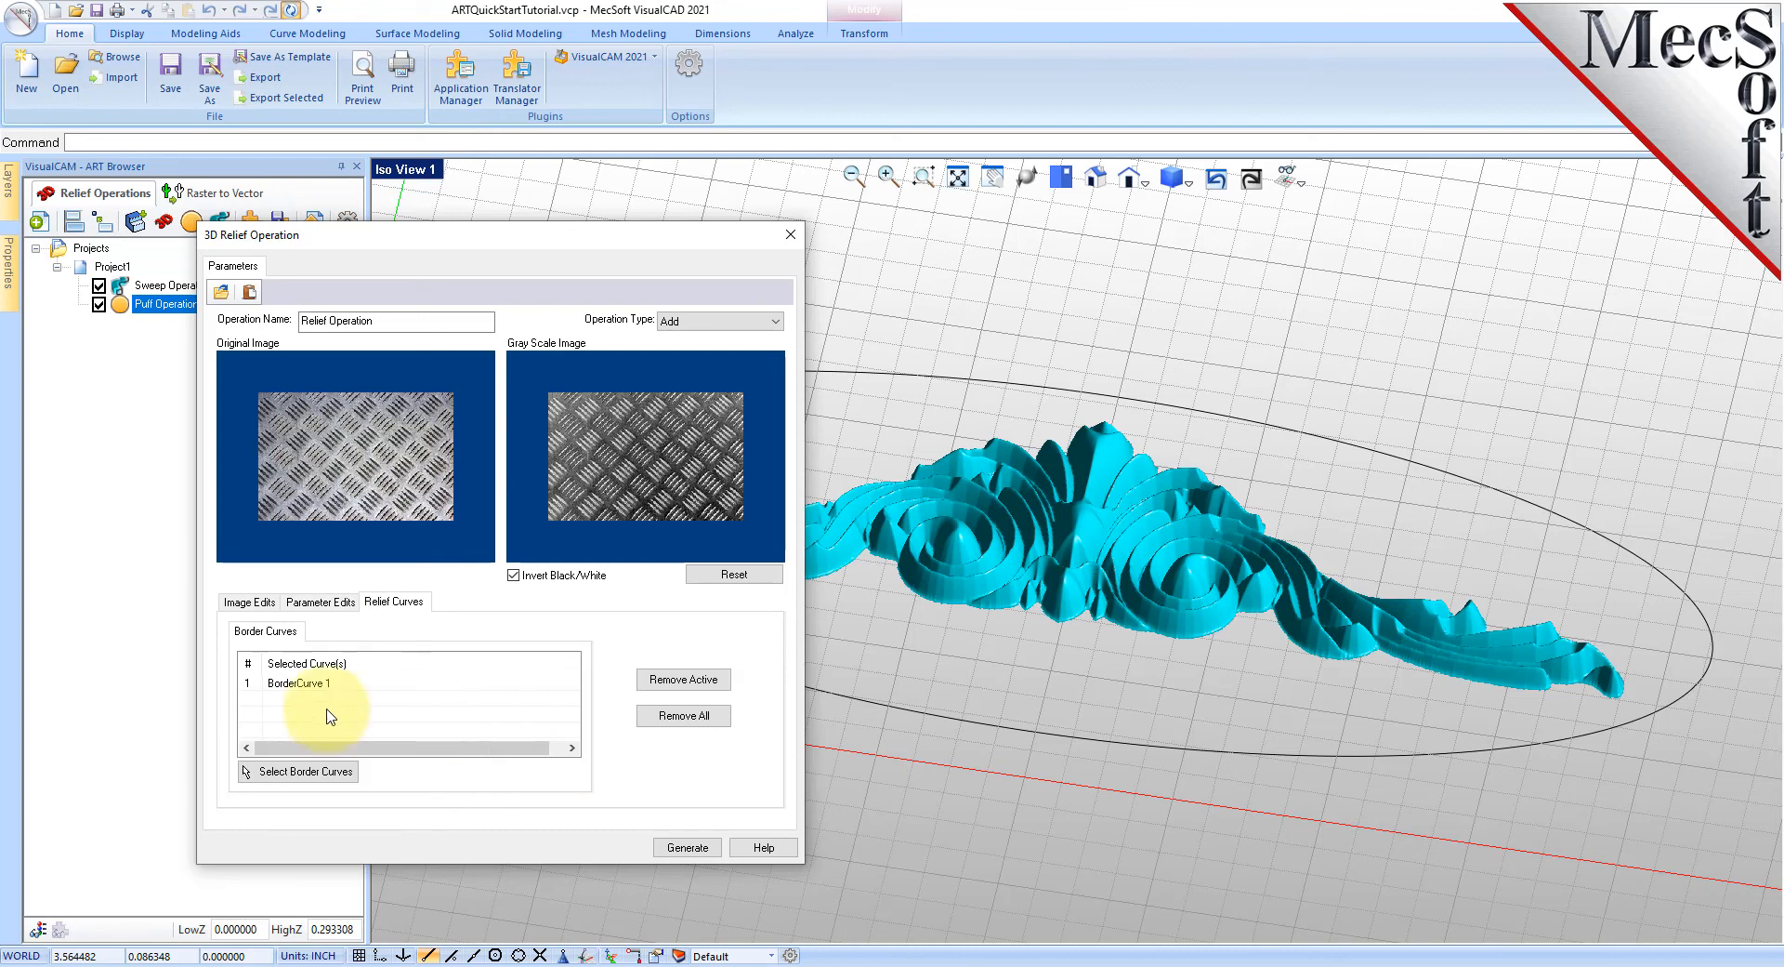
{"action": "left_click", "coordinate": [295, 685]}
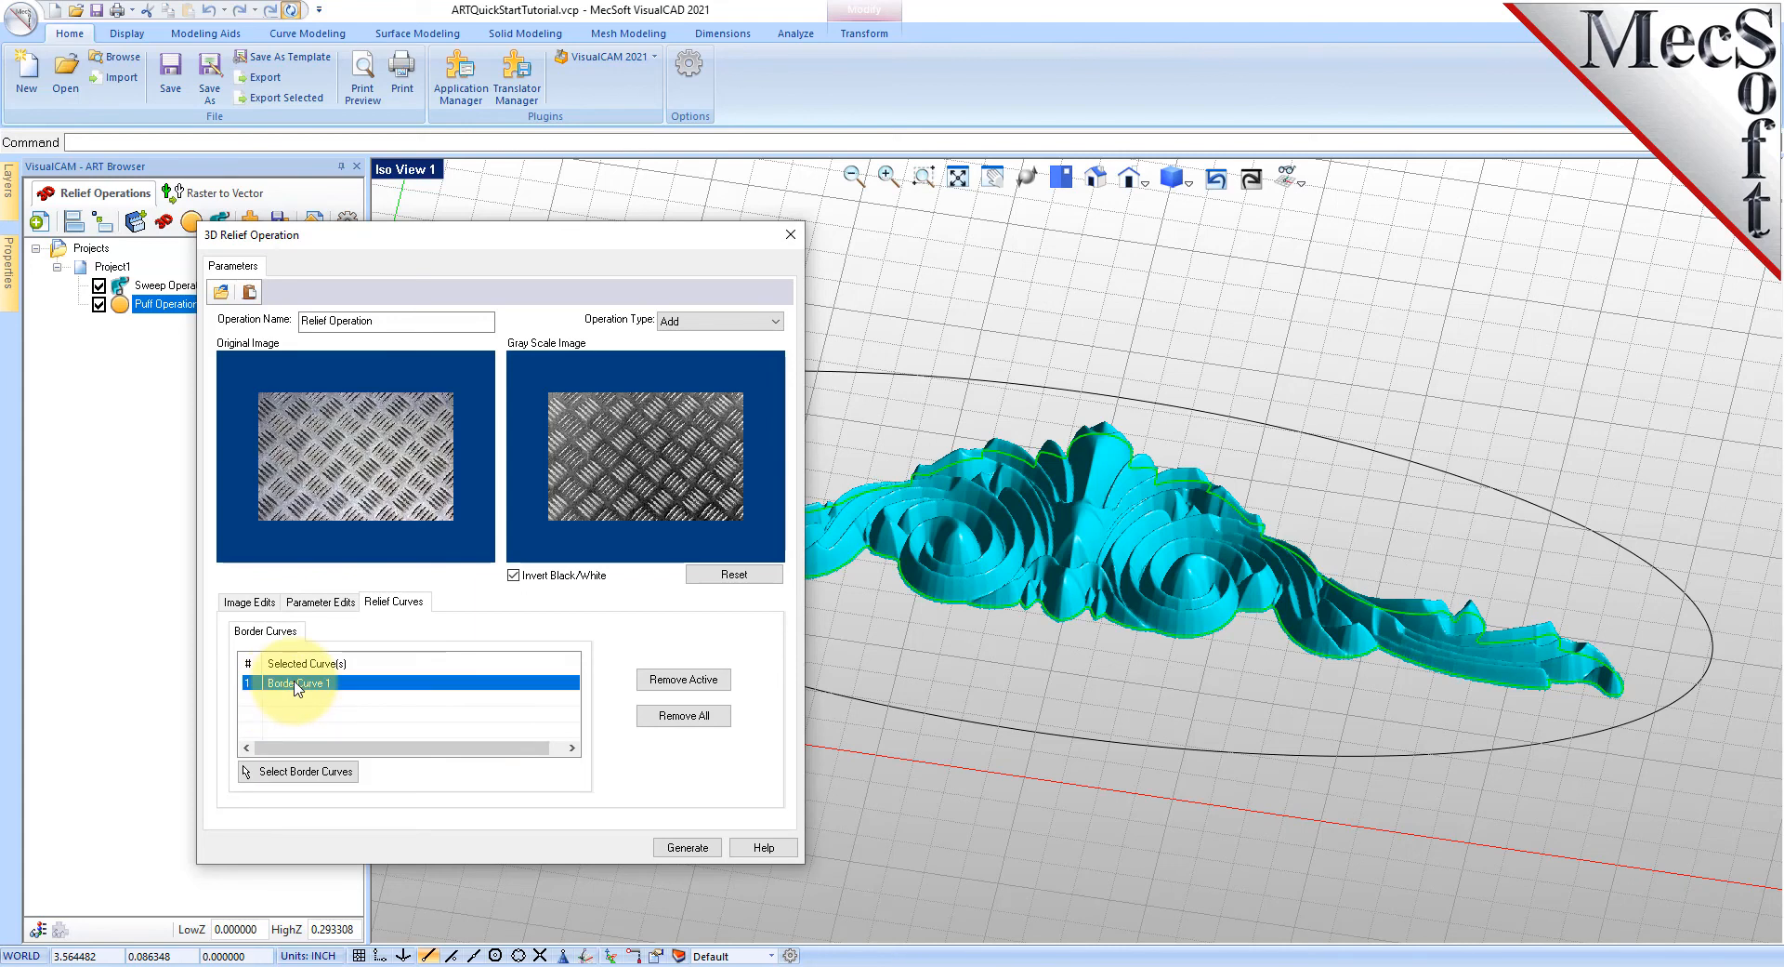
{"action": "left_click", "coordinate": [687, 681]}
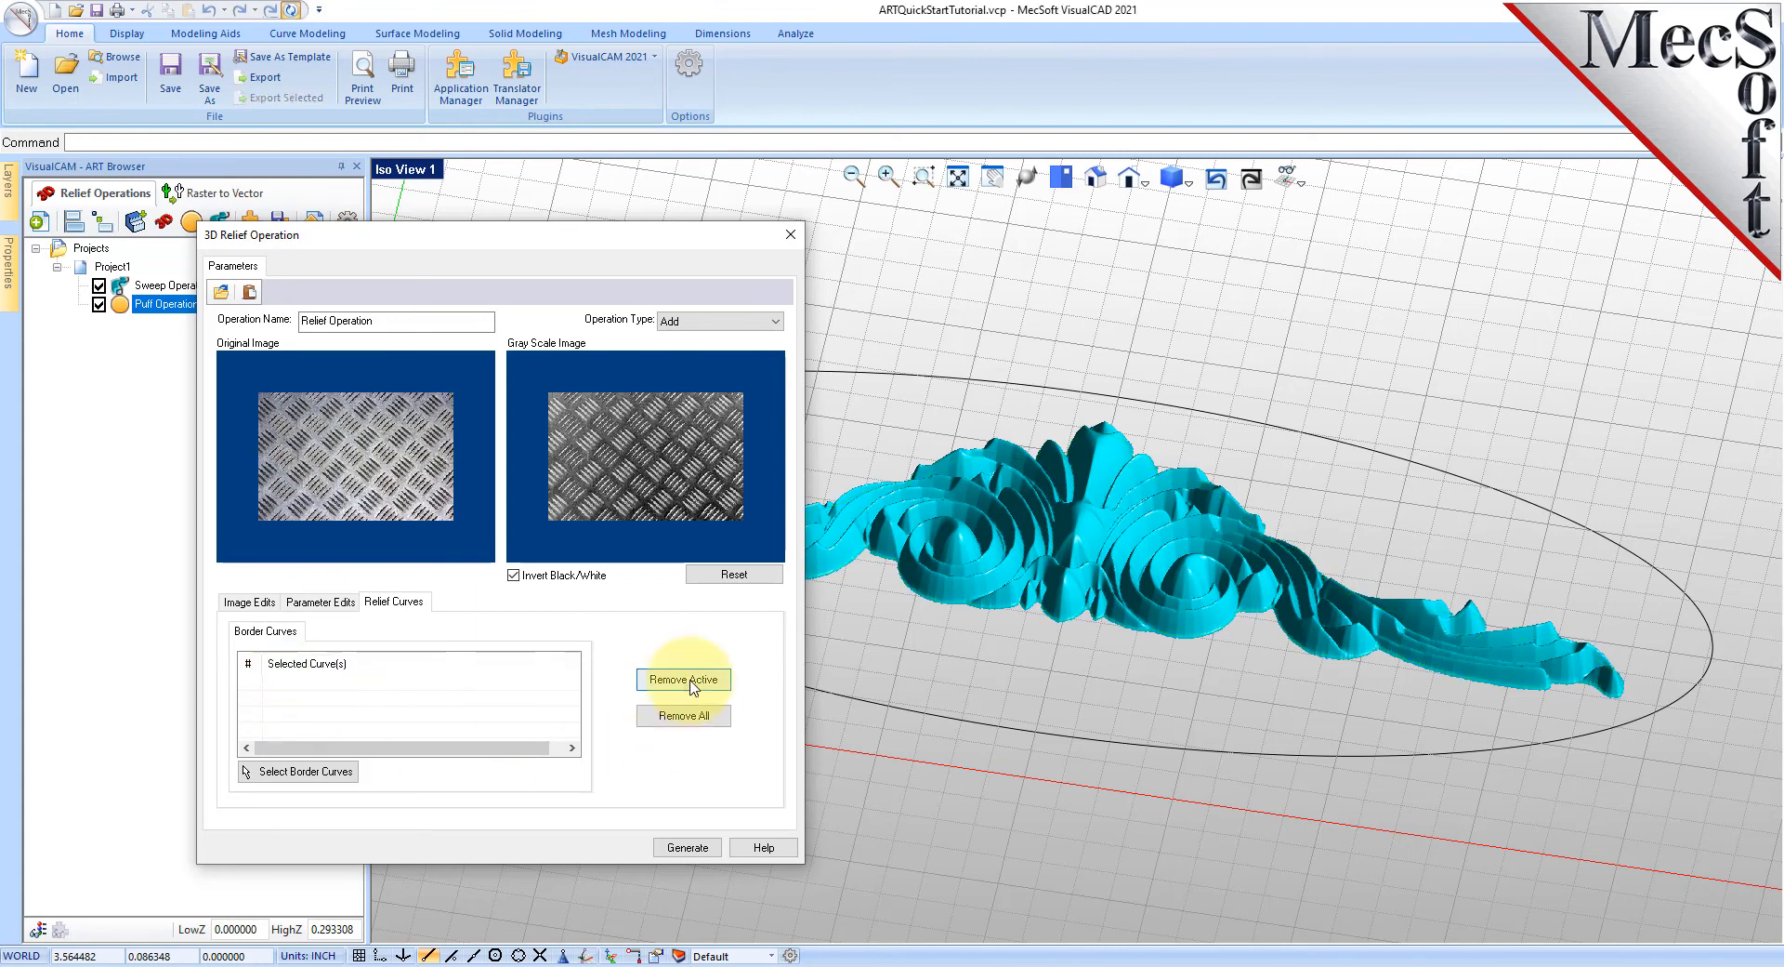
{"action": "left_click", "coordinate": [342, 772]}
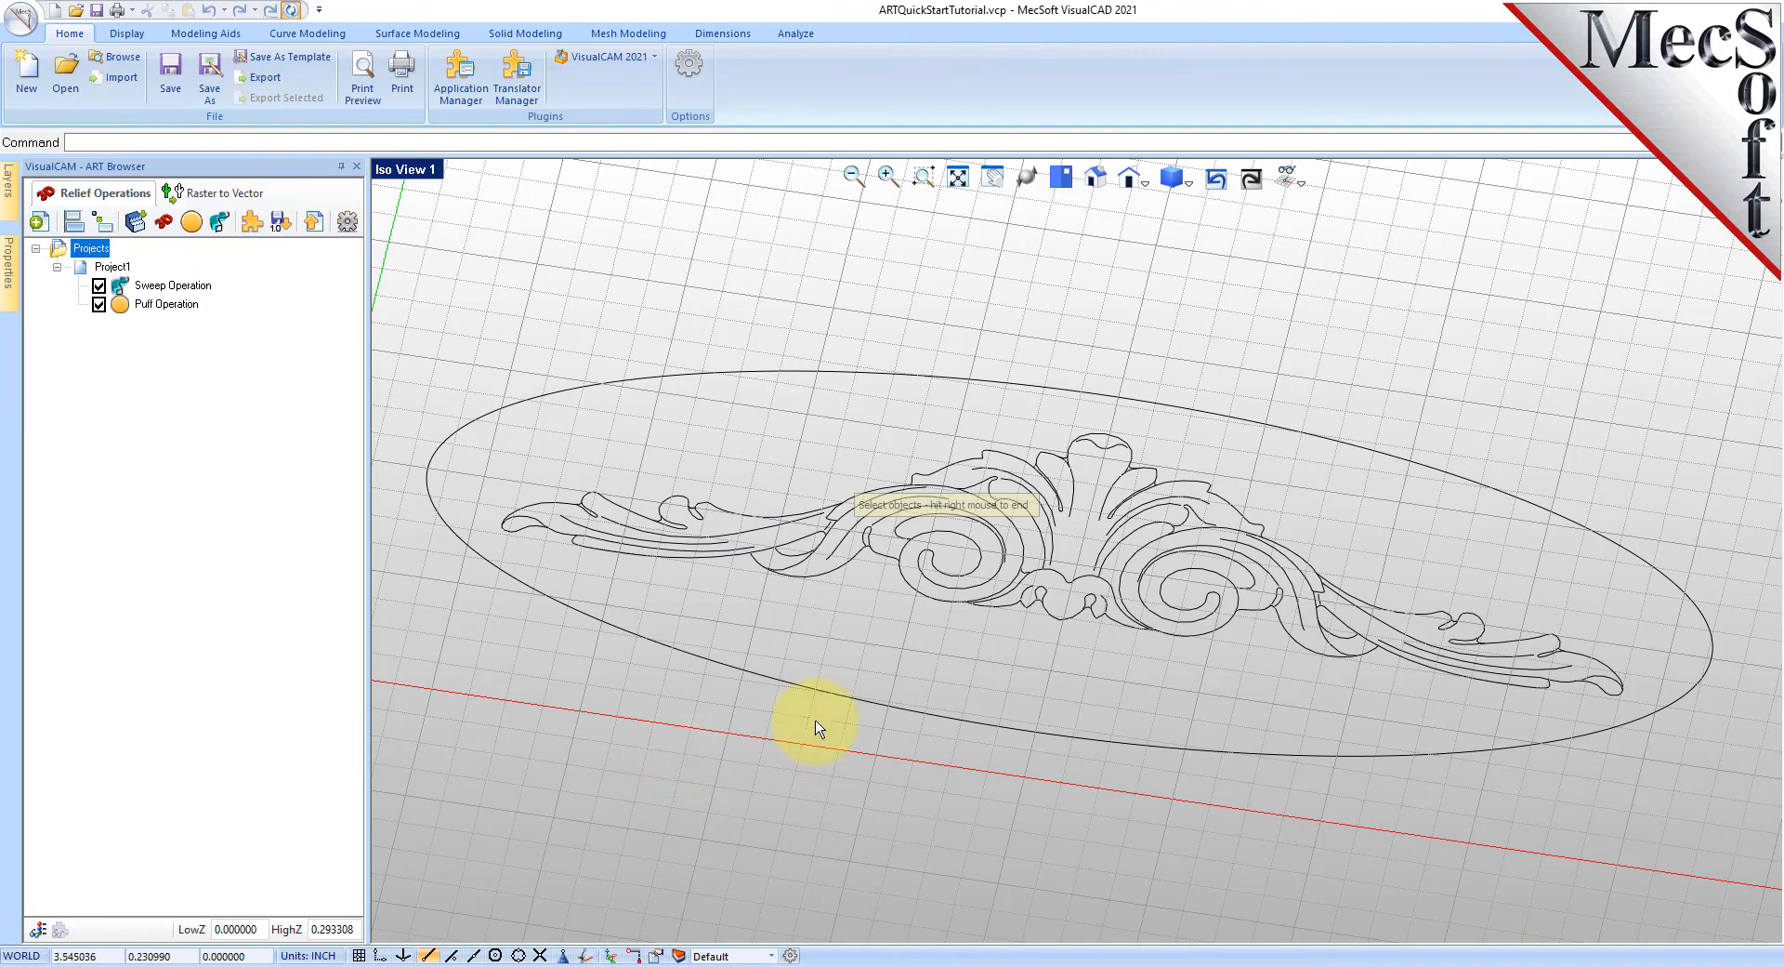
{"action": "left_click", "coordinate": [810, 381]}
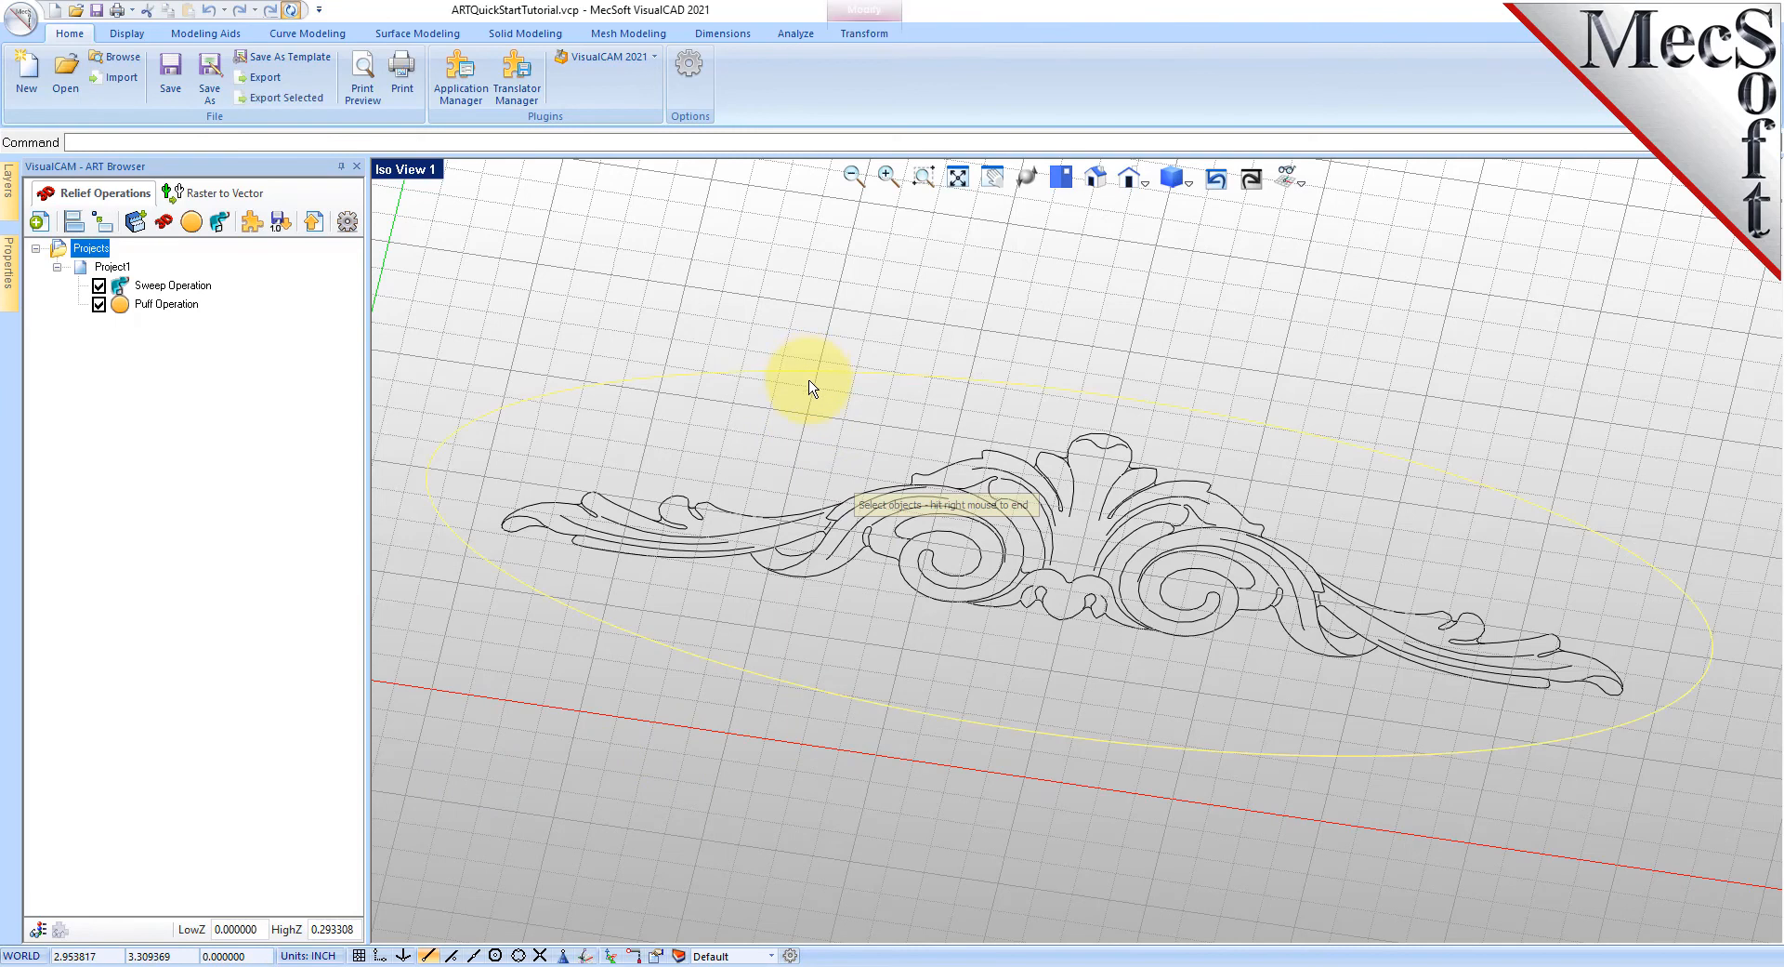
{"action": "right_click", "coordinate": [810, 381]}
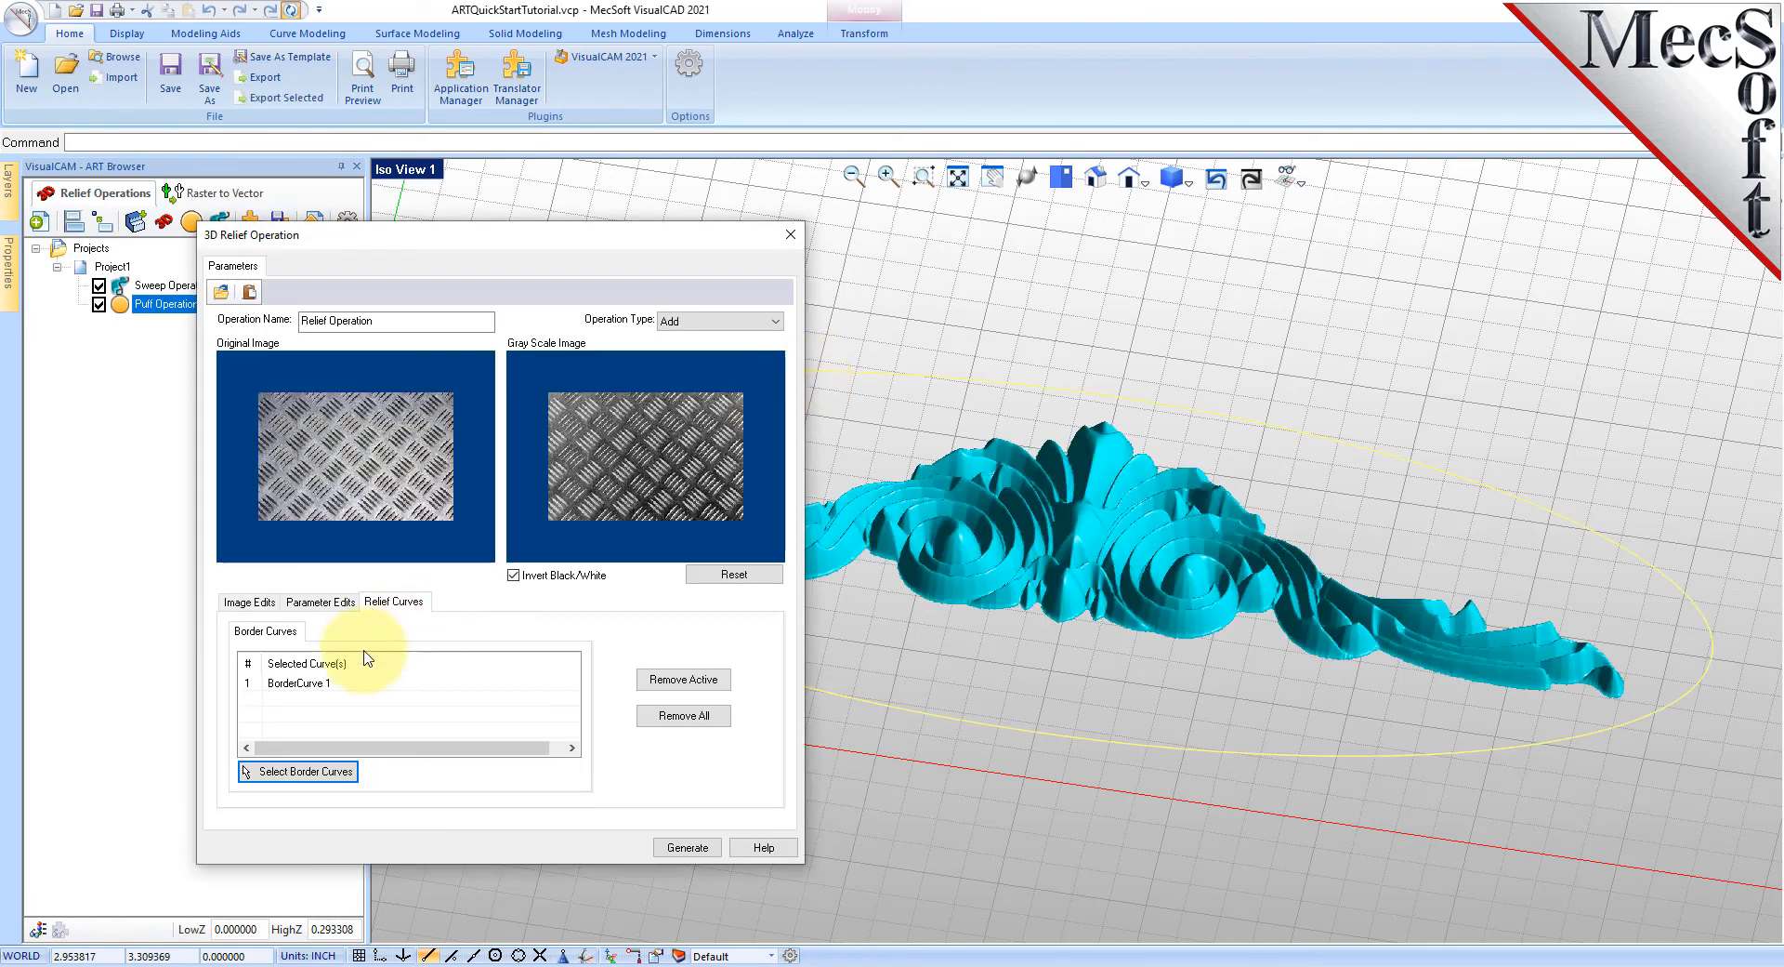
{"action": "left_click", "coordinate": [326, 685]}
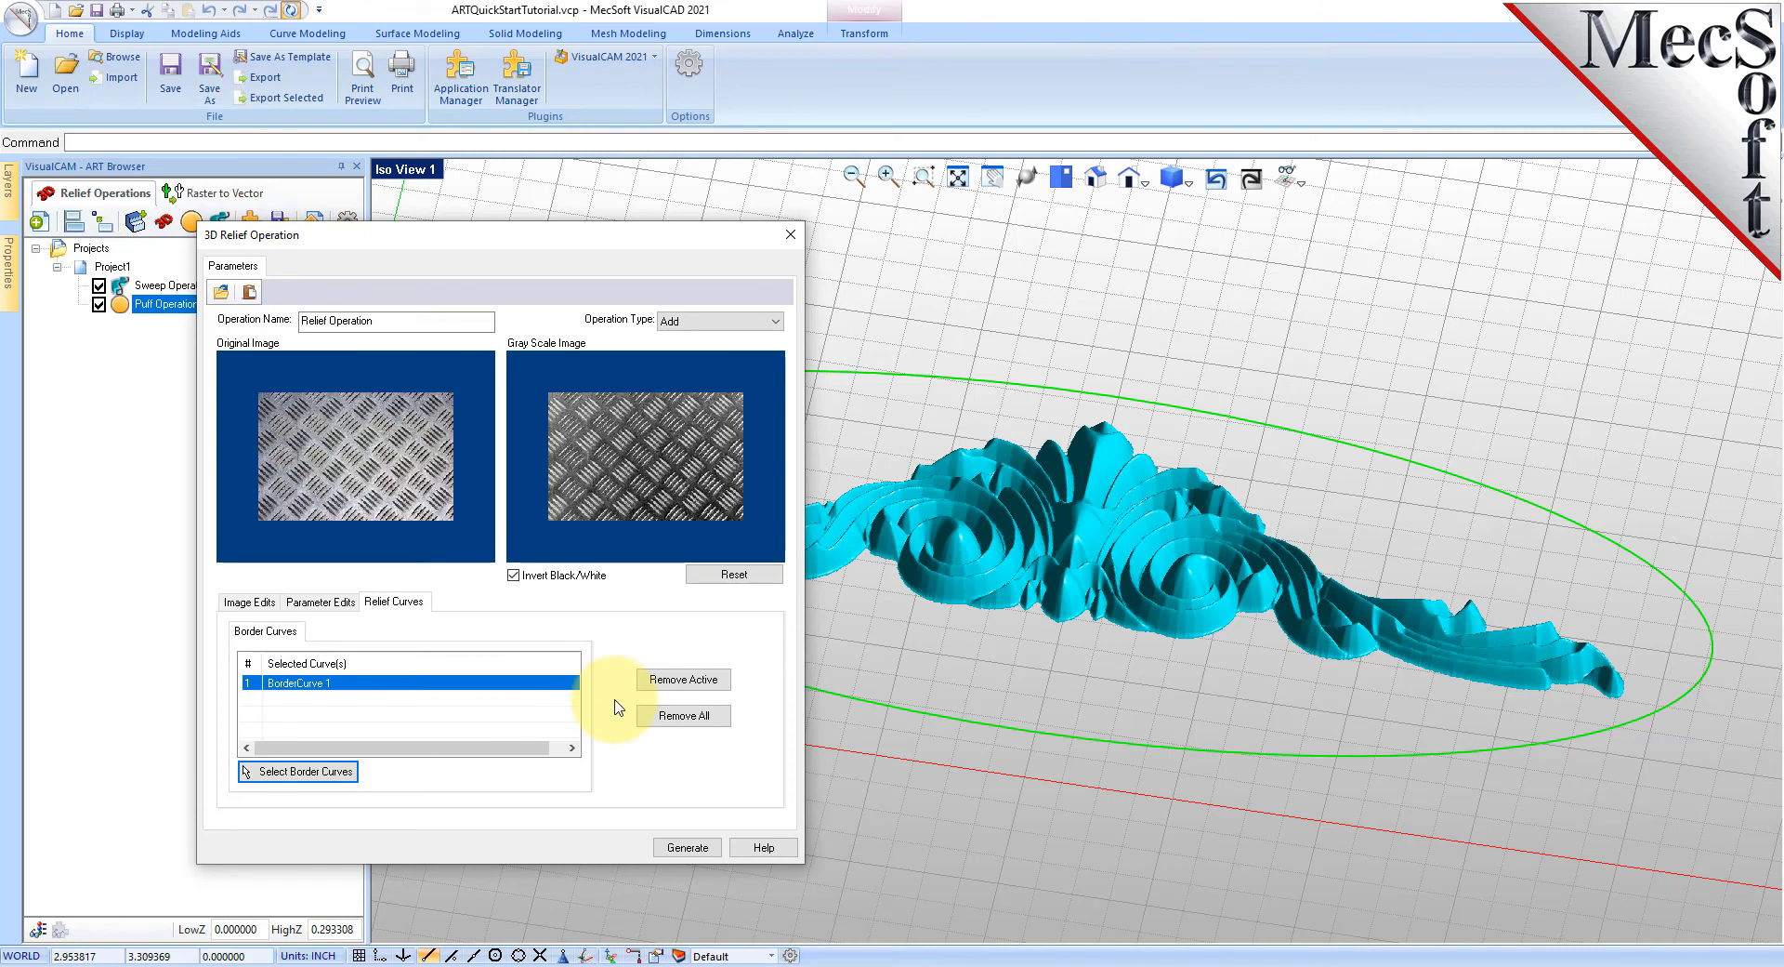
- Generate the texture relief inside the oval border
{"action": "mouse_move", "coordinate": [649, 240]}
{"action": "left_mouse_down"}
{"action": "mouse_move", "coordinate": [495, 326]}
{"action": "mouse_move", "coordinate": [617, 251]}
{"action": "left_mouse_up"}
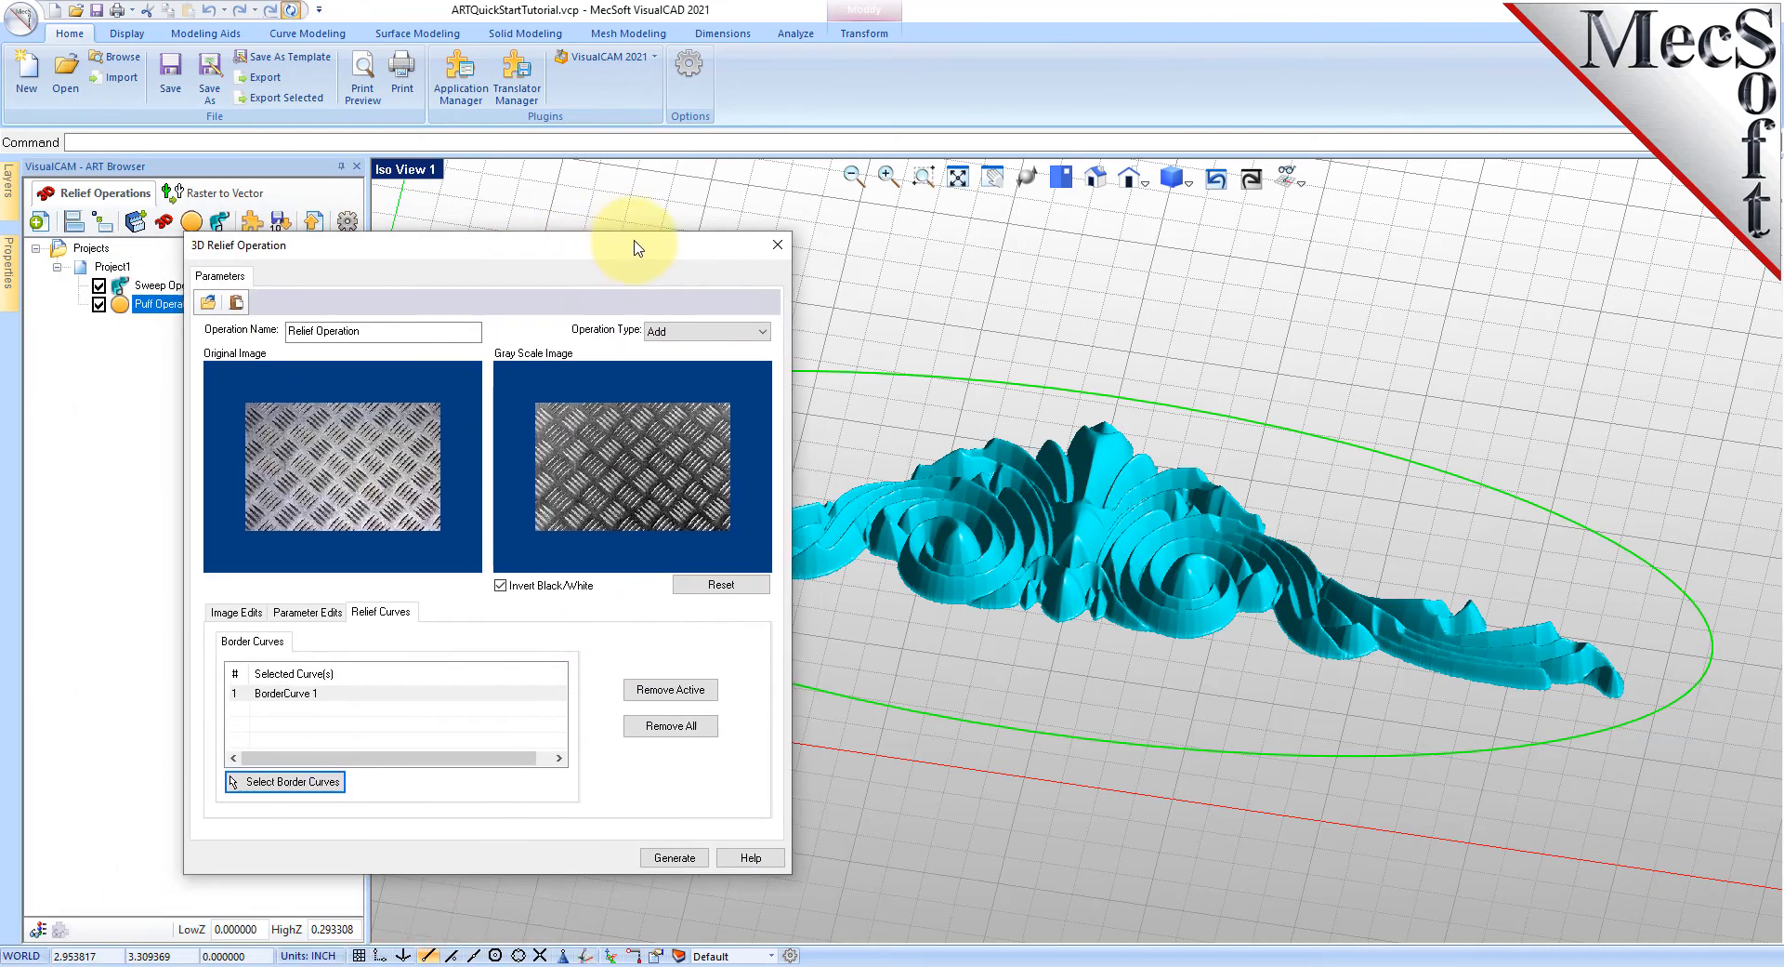
{"action": "left_click", "coordinate": [678, 857]}
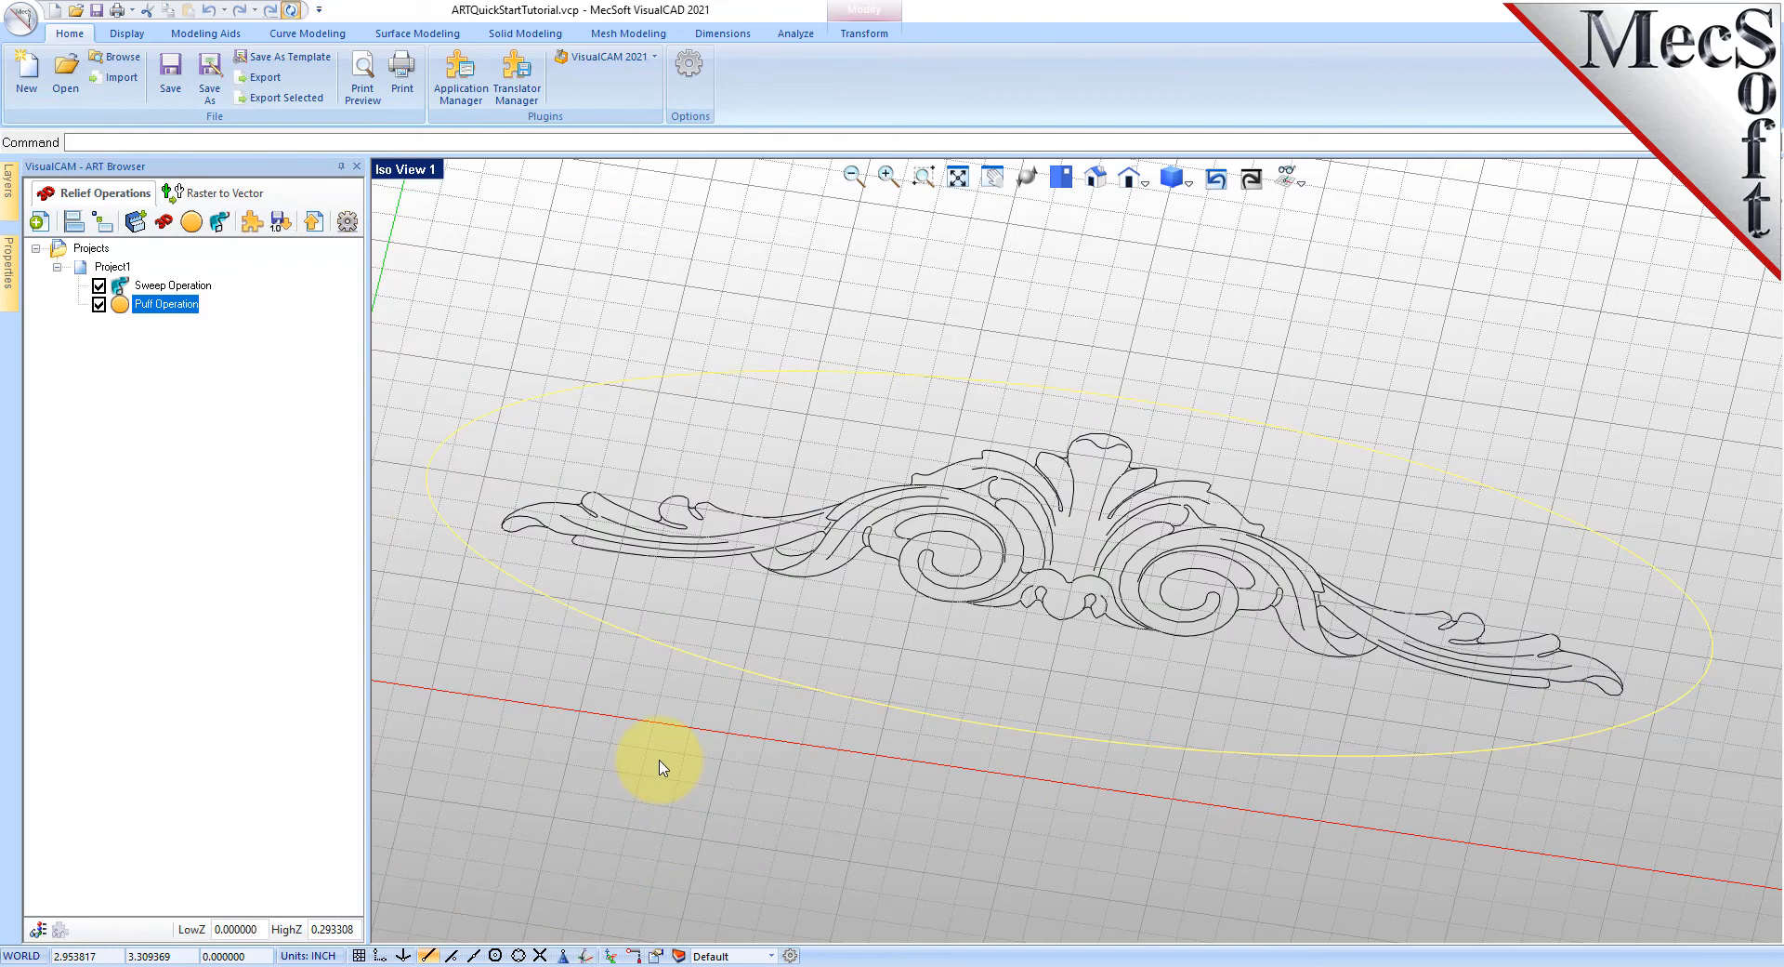
{"action": "right_click_drag", "start_coordinate": [1183, 718], "coordinate": [1023, 752]}
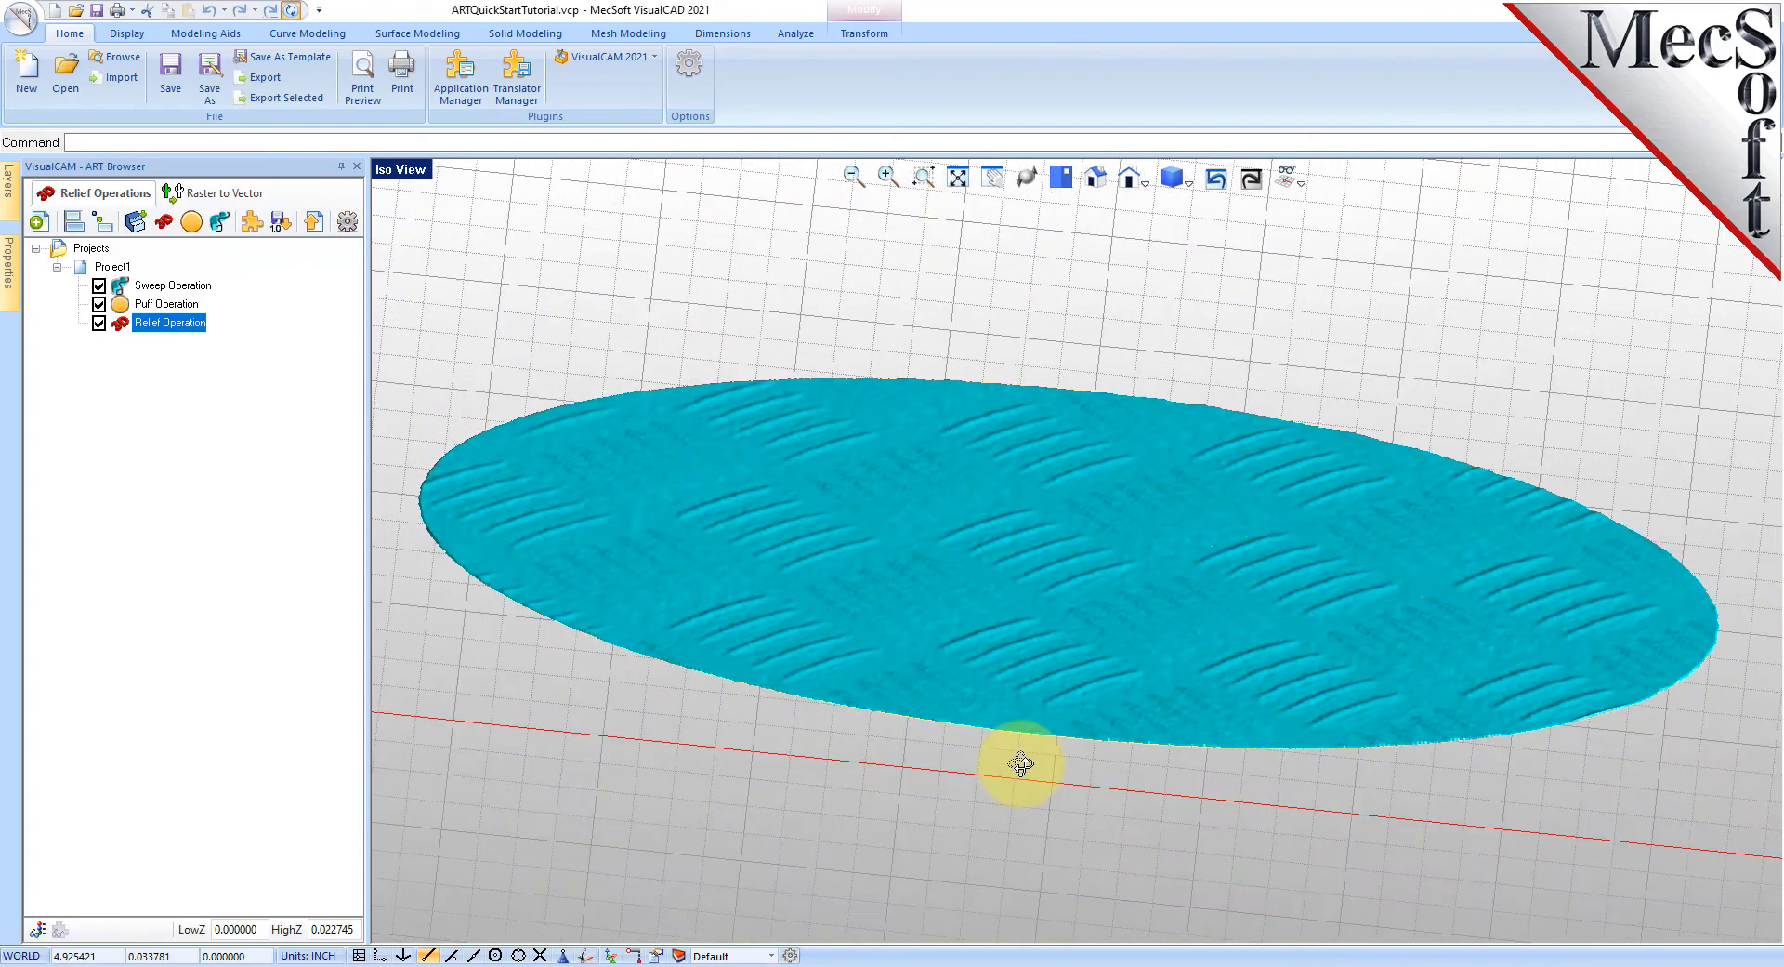
- Review the sweep, puff and texture reliefs individually, and examine the combined Project1 relief from another angle
{"action": "left_click", "coordinate": [186, 287]}
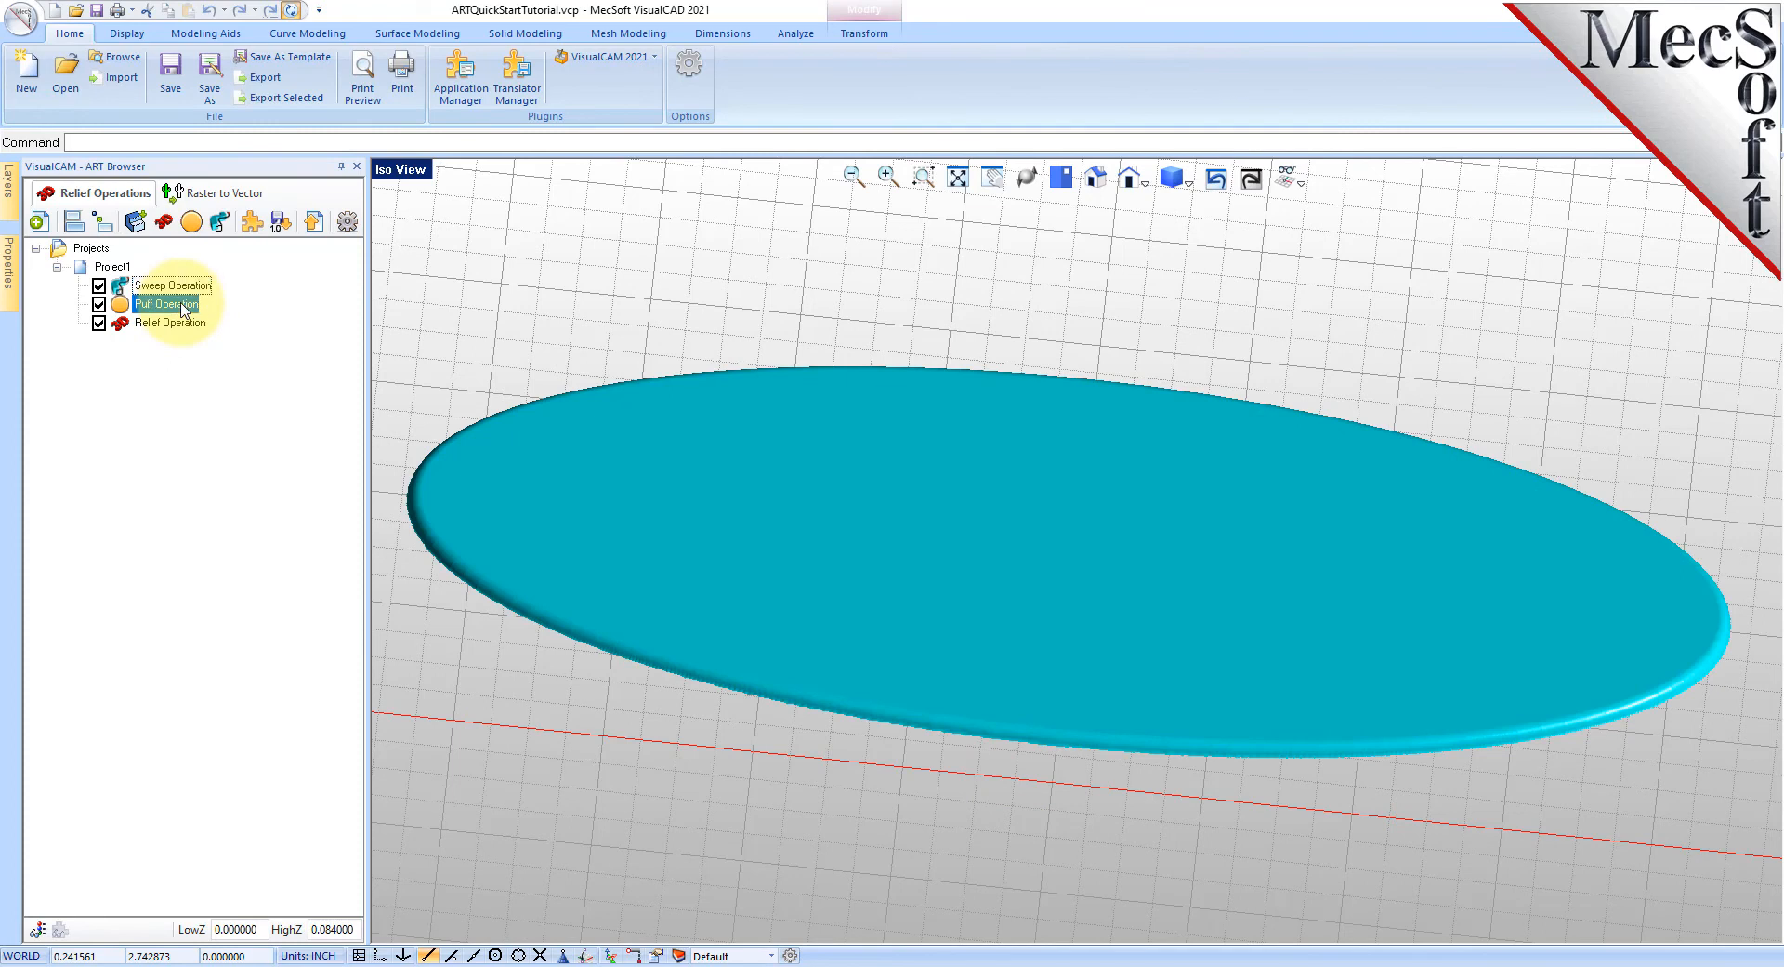
{"action": "left_click", "coordinate": [185, 309]}
{"action": "left_click", "coordinate": [183, 325]}
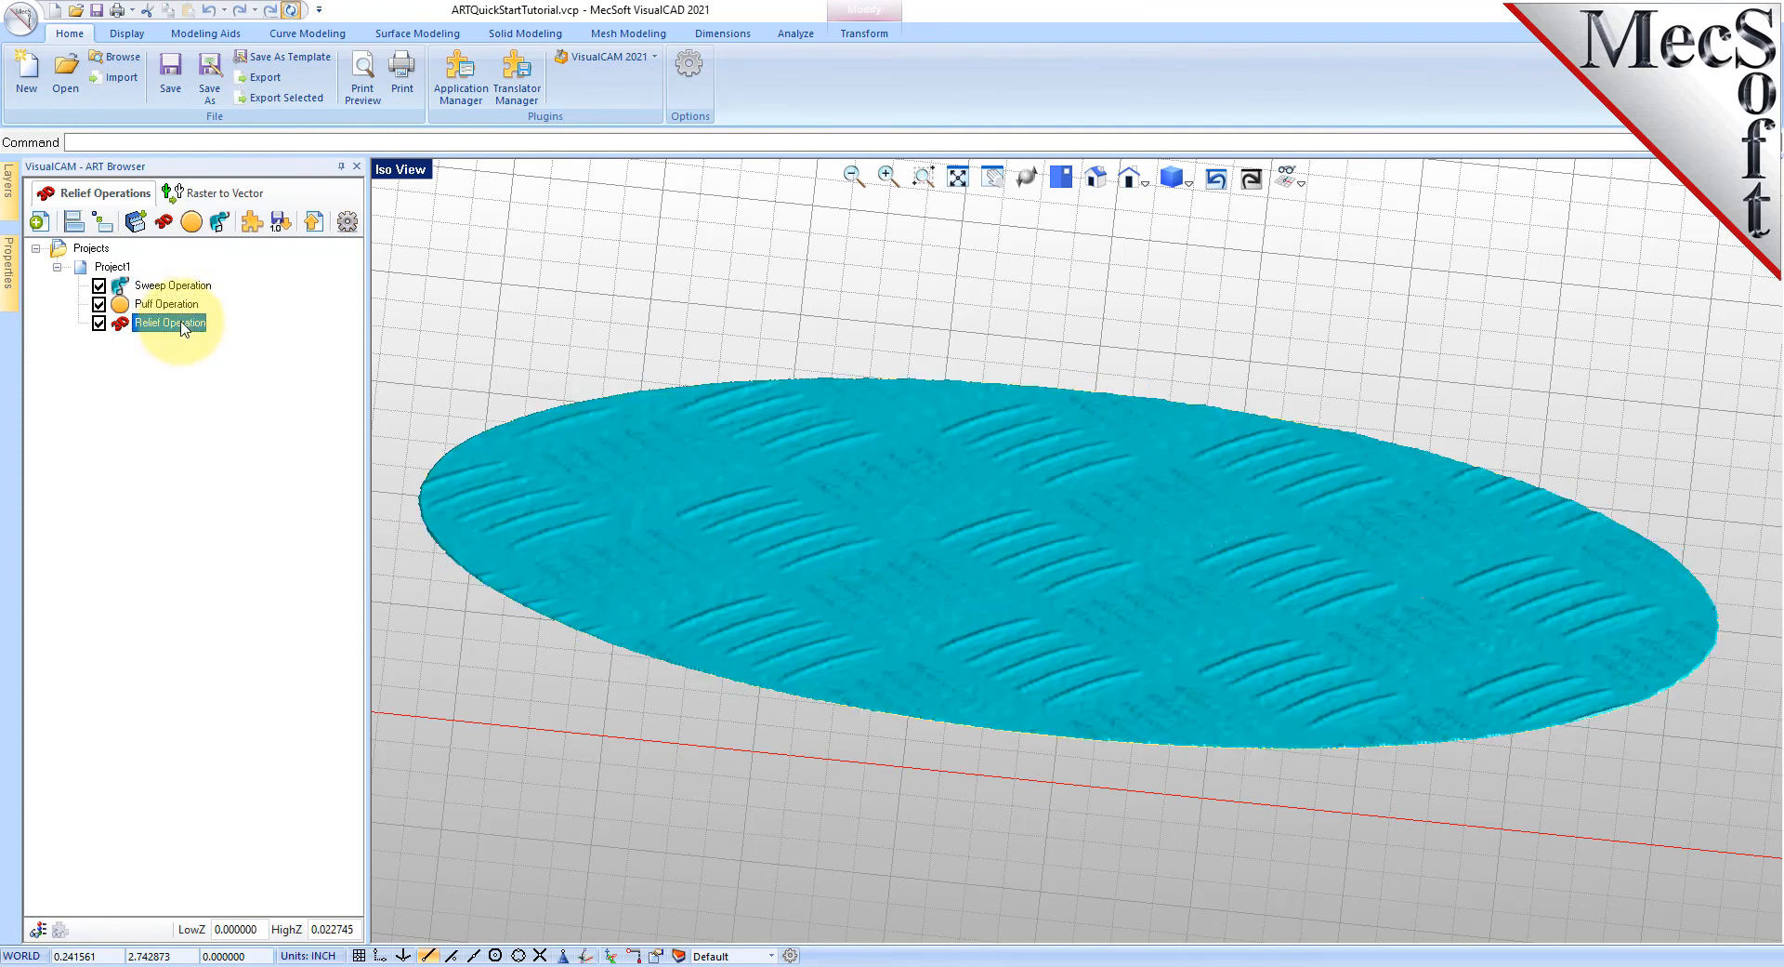
{"action": "left_click", "coordinate": [82, 269]}
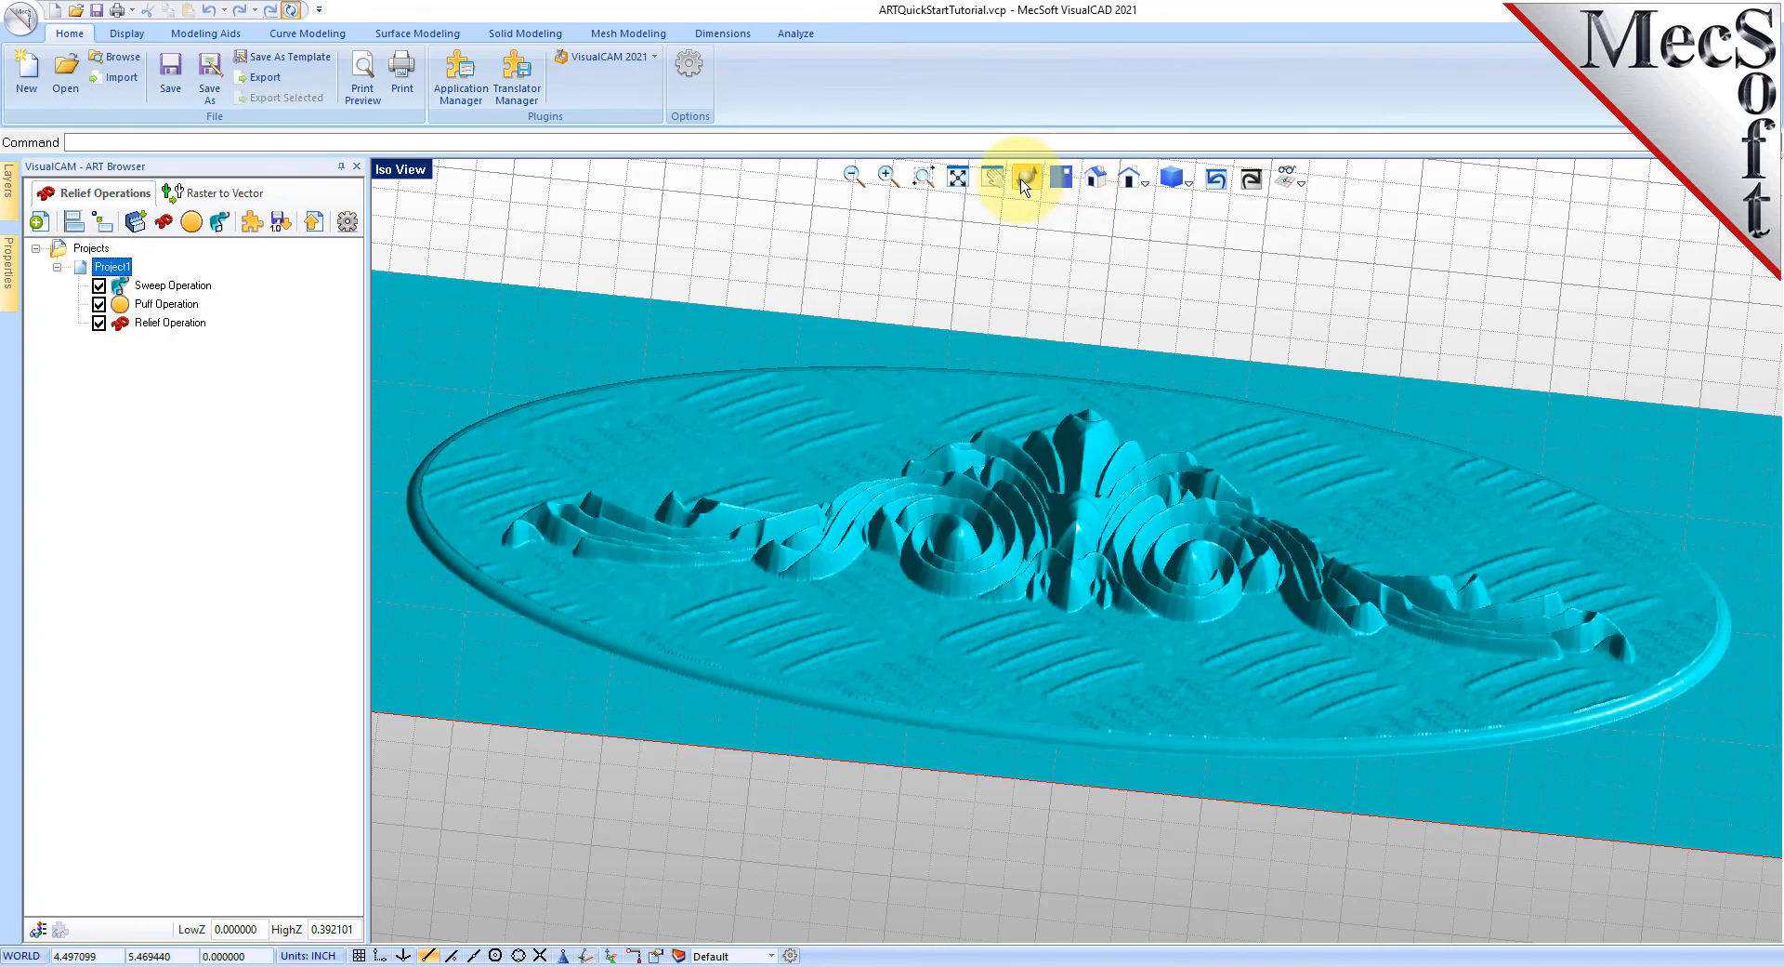
{"action": "left_click", "coordinate": [1029, 178]}
{"action": "left_click_drag", "start_coordinate": [1047, 549], "coordinate": [1014, 623]}
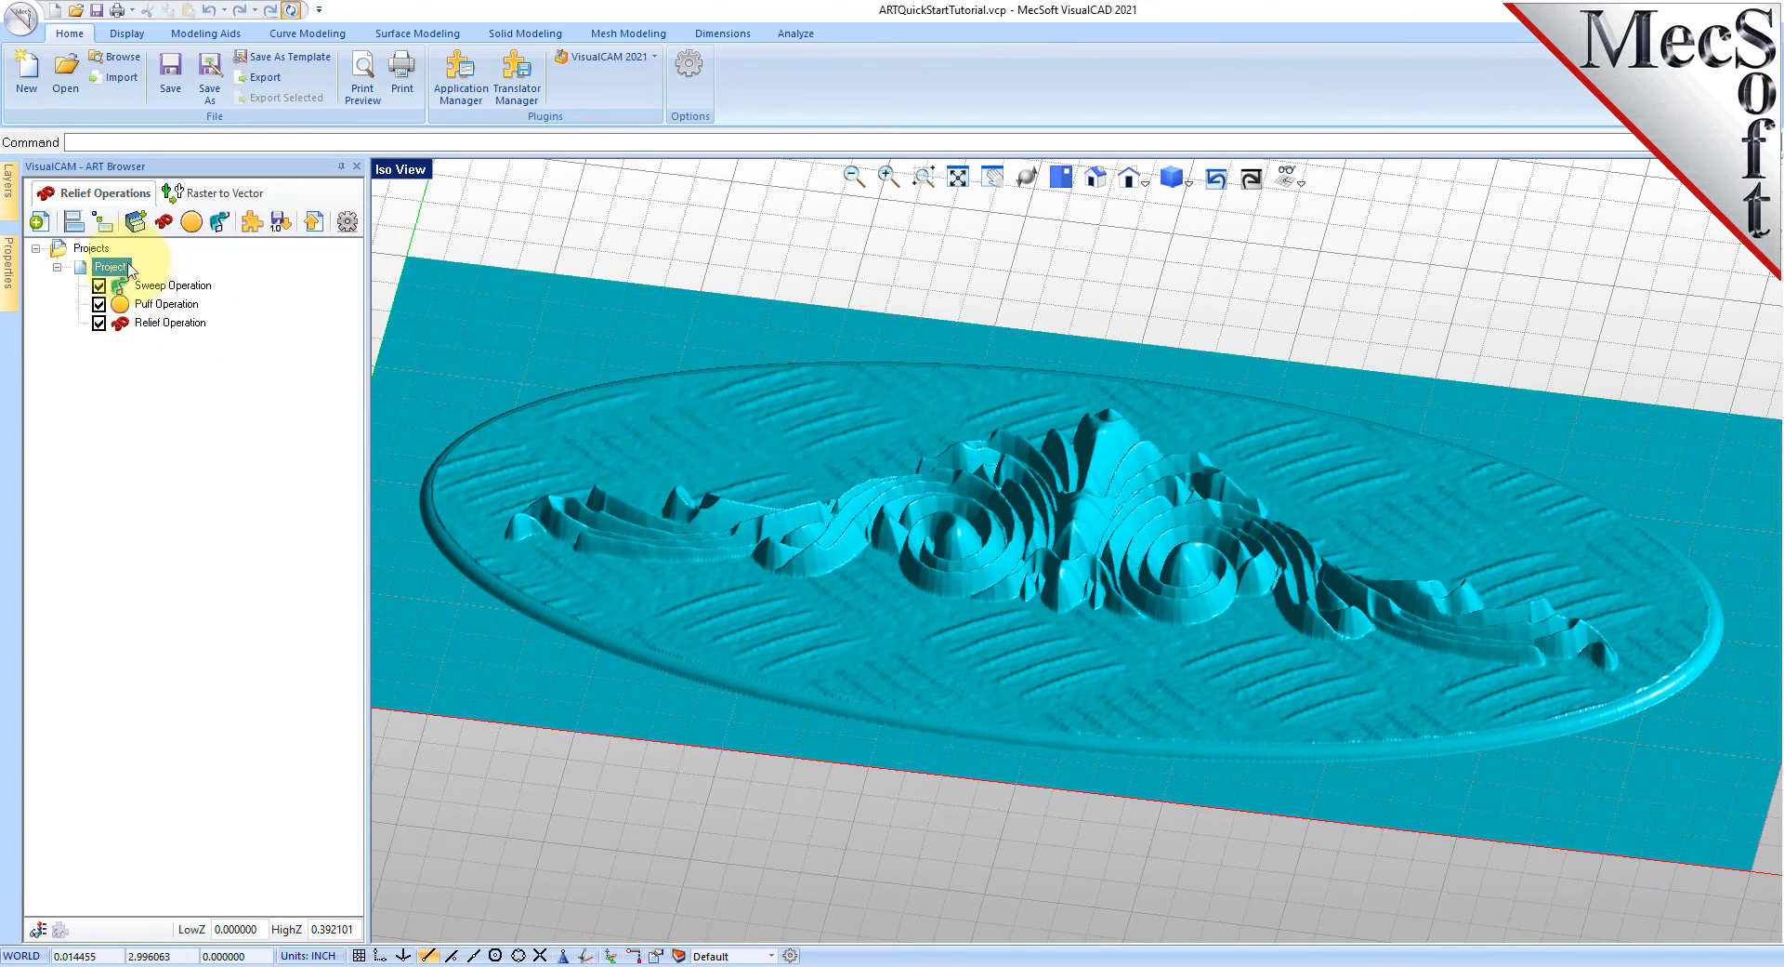
- Convert the combined Project1 relief to a mesh and display the mesh on its own for inspection
{"action": "left_click", "coordinate": [83, 267]}
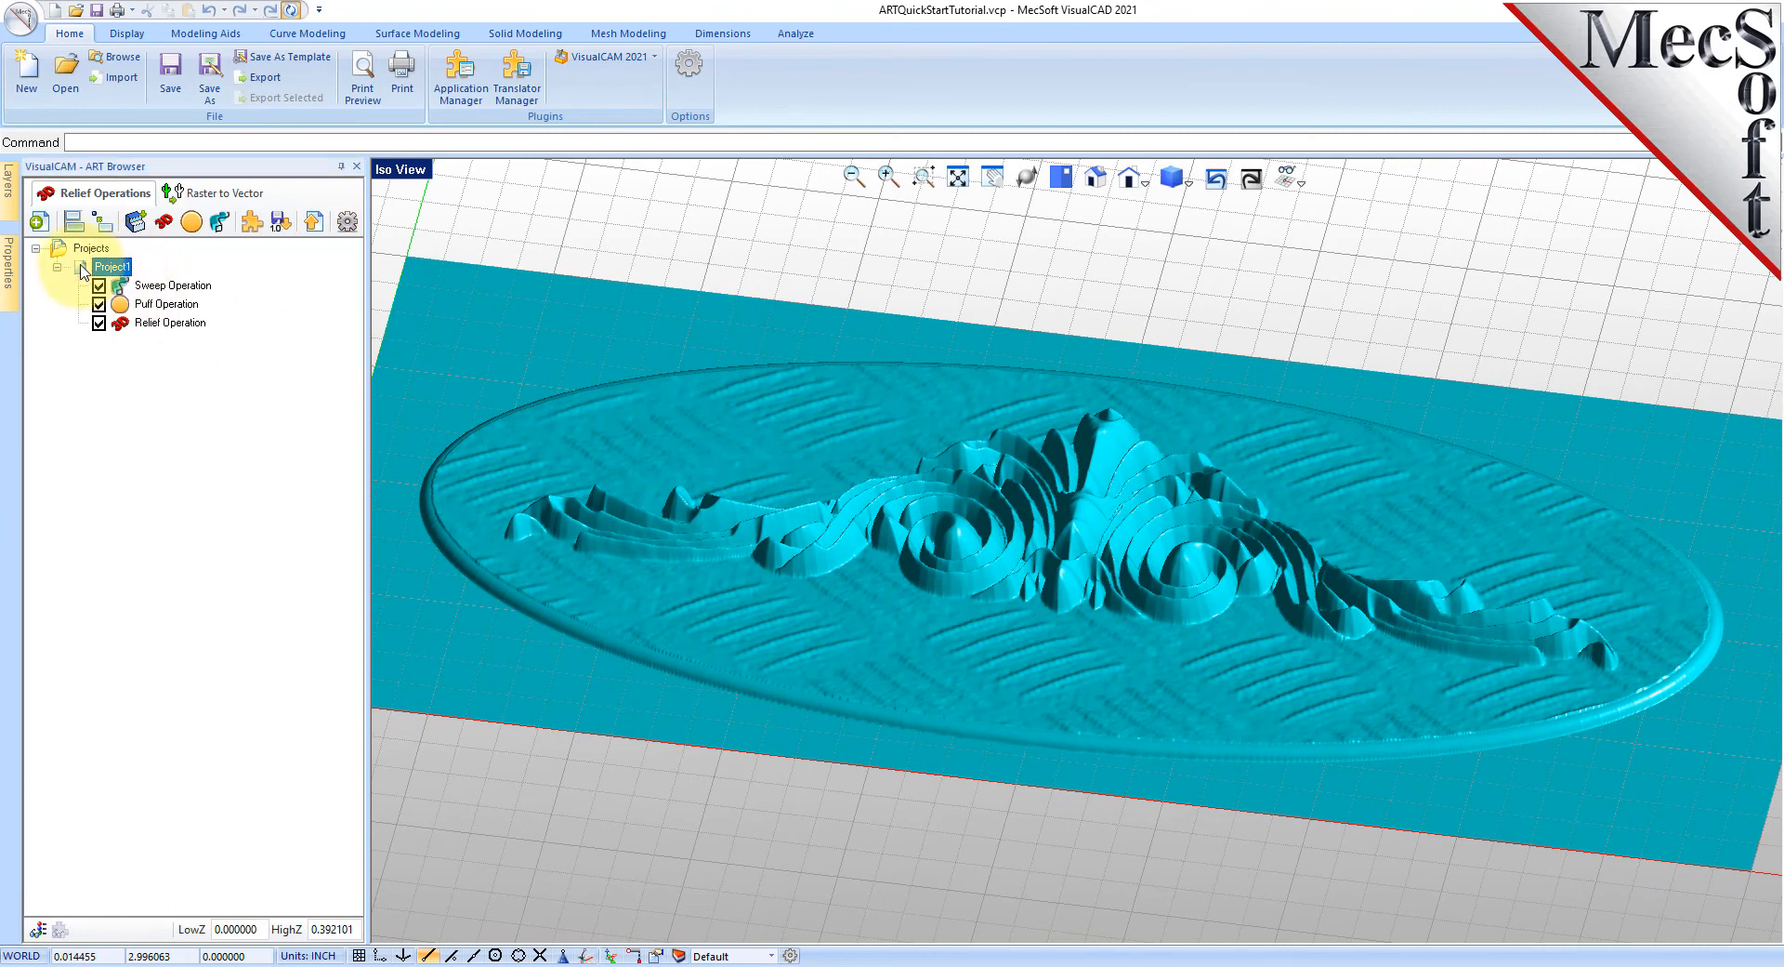
{"action": "left_click", "coordinate": [318, 227]}
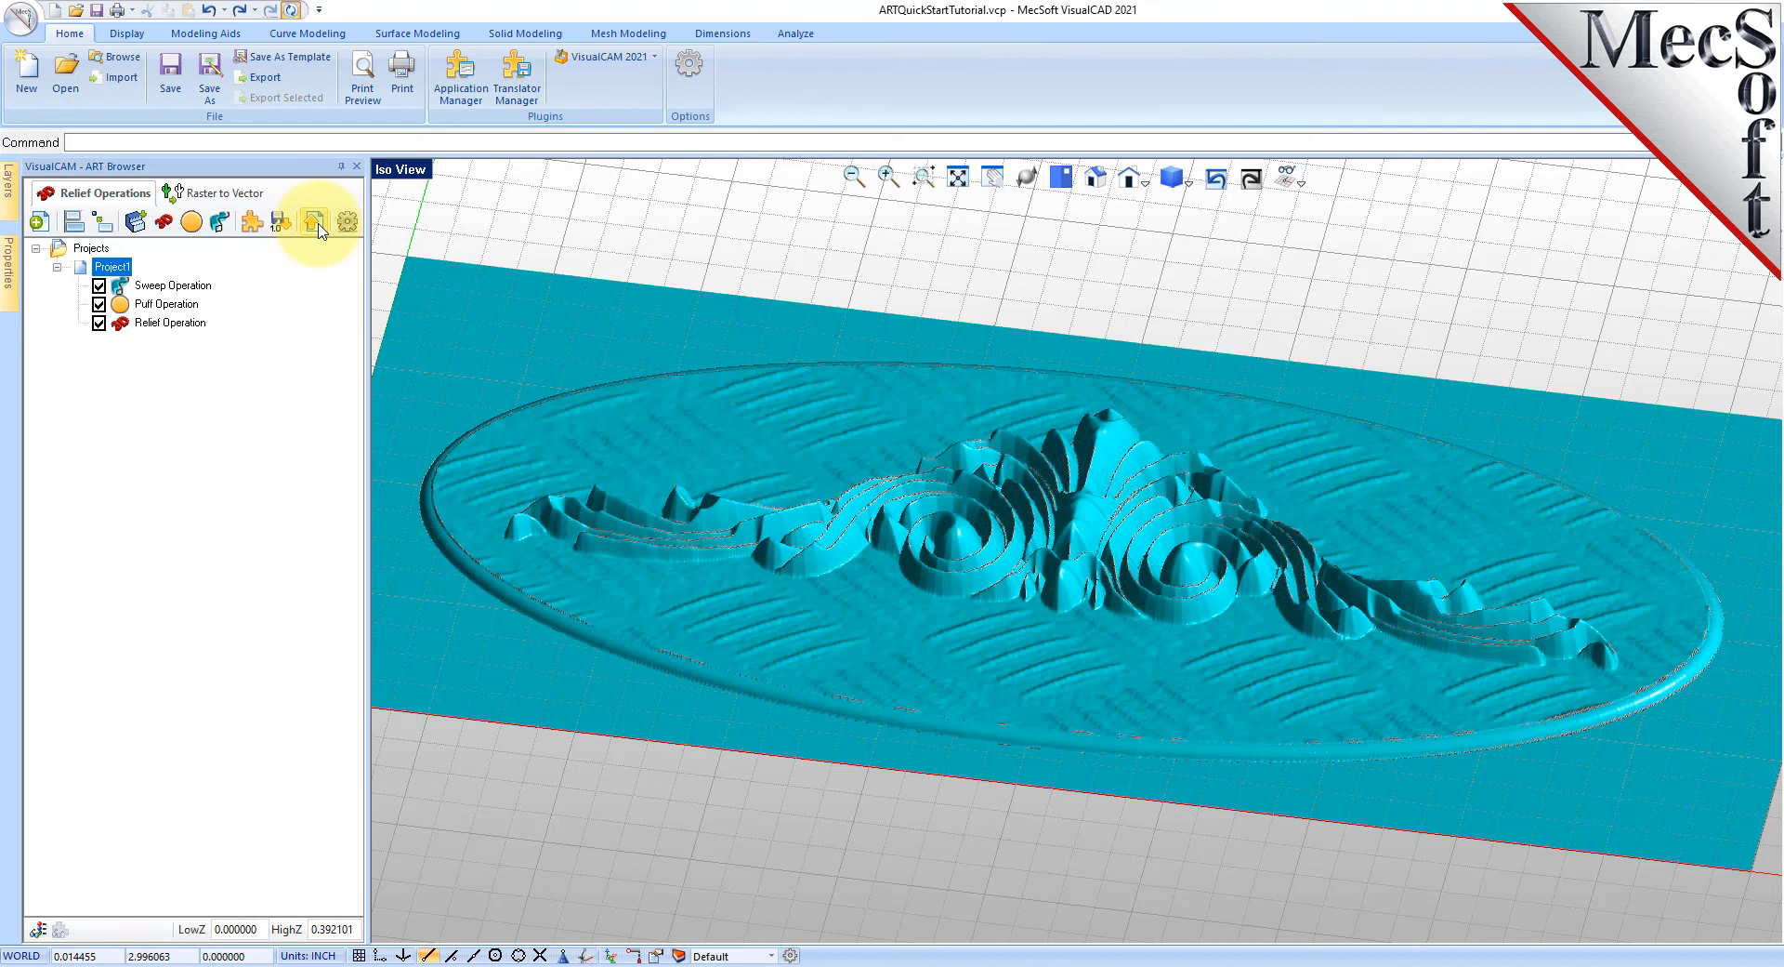
{"action": "left_click", "coordinate": [89, 249]}
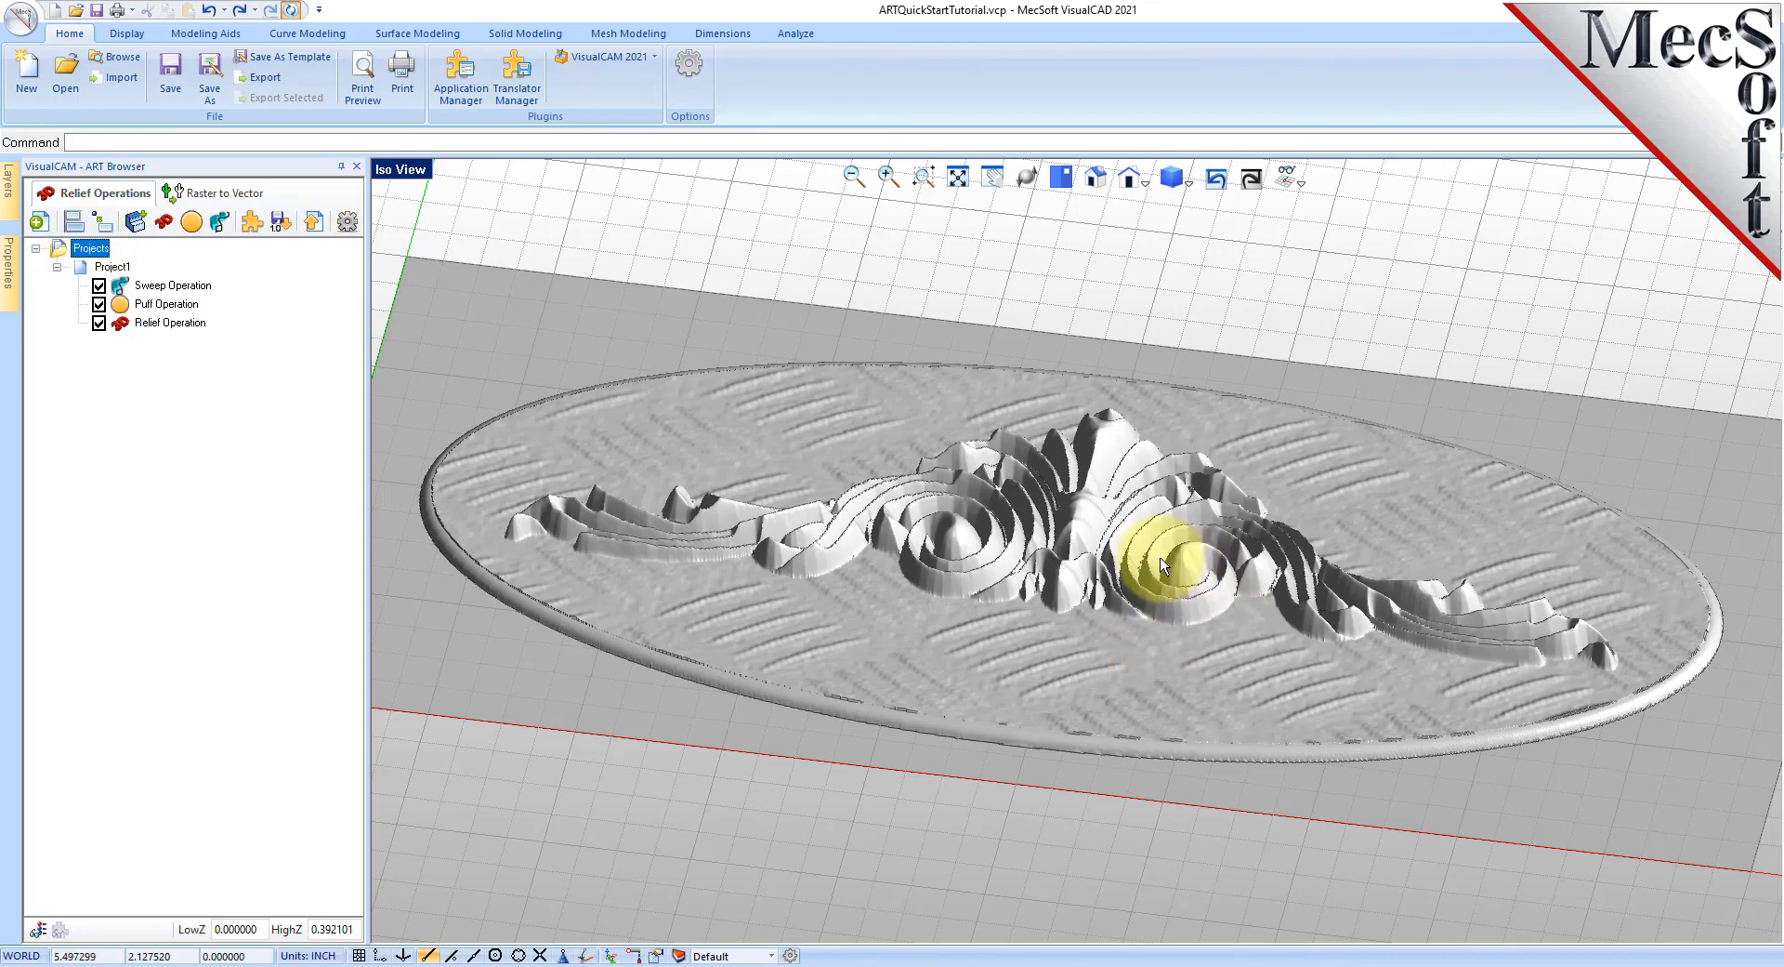
{"action": "mouse_move", "coordinate": [1107, 572]}
{"action": "right_mouse_down"}
{"action": "mouse_move", "coordinate": [1122, 439]}
{"action": "mouse_move", "coordinate": [1122, 593]}
{"action": "mouse_move", "coordinate": [1119, 506]}
{"action": "mouse_move", "coordinate": [1118, 607]}
{"action": "mouse_move", "coordinate": [1130, 447]}
{"action": "mouse_move", "coordinate": [1093, 595]}
{"action": "right_mouse_up"}
{"action": "left_click", "coordinate": [595, 751]}
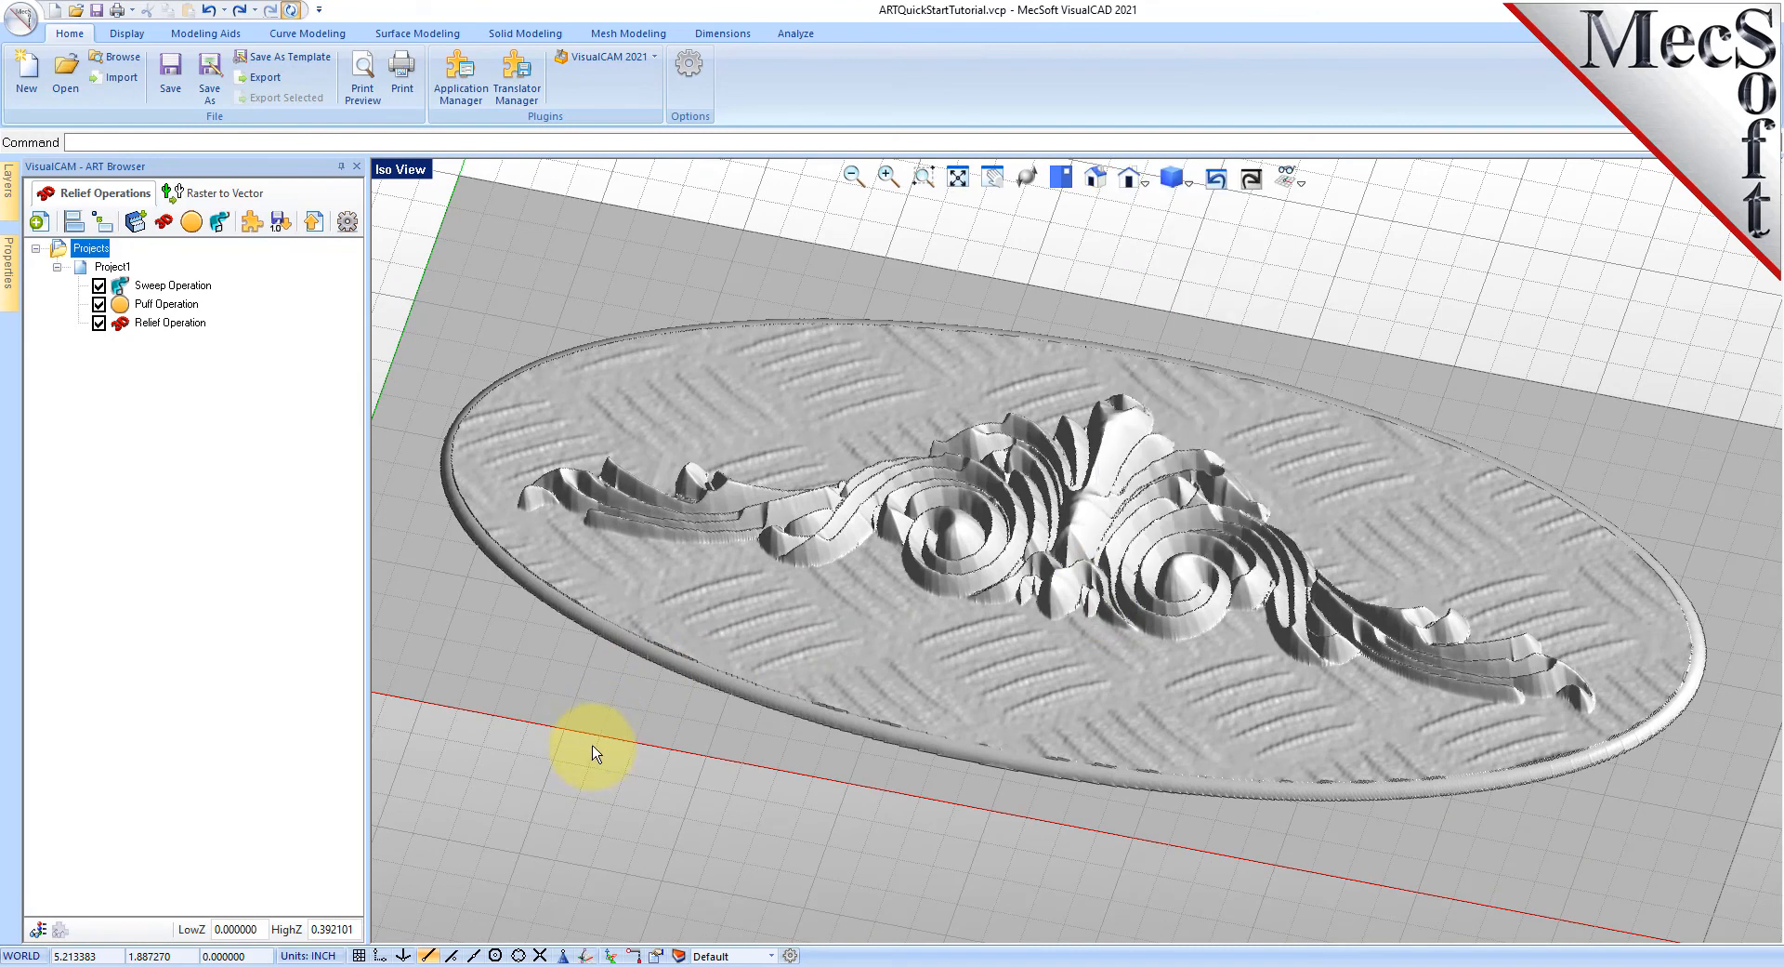